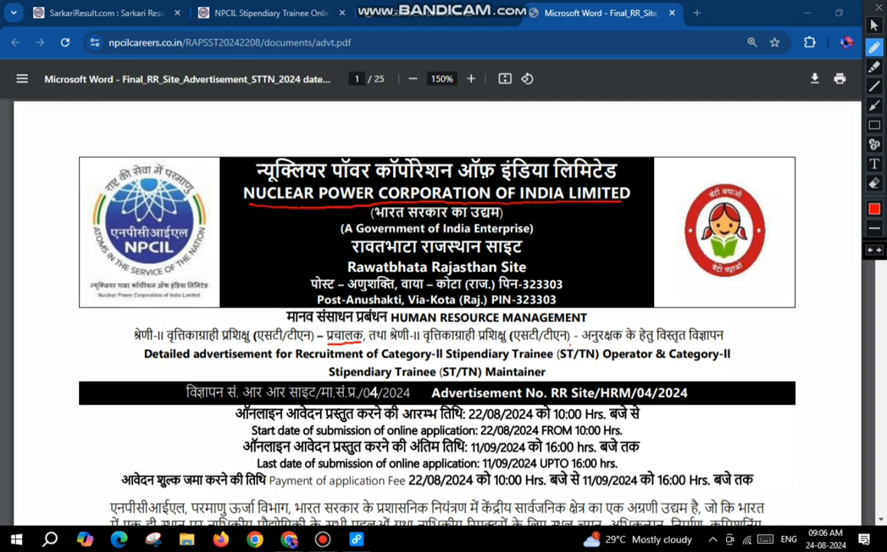
# Step: Underline the Maintainer post, the 22/08/2024 application start date and the 11/09/2024 last date in the advertisement, and clear the markings
pyautogui.moveTo(570, 343); pyautogui.dragTo(635, 342)
pyautogui.moveTo(467, 420); pyautogui.dragTo(543, 419)
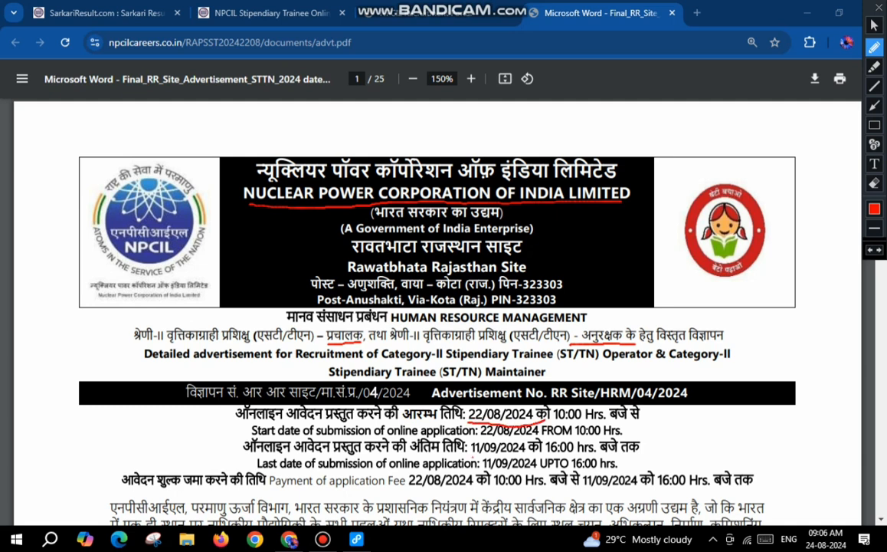
pyautogui.moveTo(472, 457); pyautogui.dragTo(535, 456)
pyautogui.press('Escape')
# Step: Review the post-wise vacancy break-up and the discipline-wise distribution tables in the advertisement
pyautogui.scroll(-10, 437, 306)
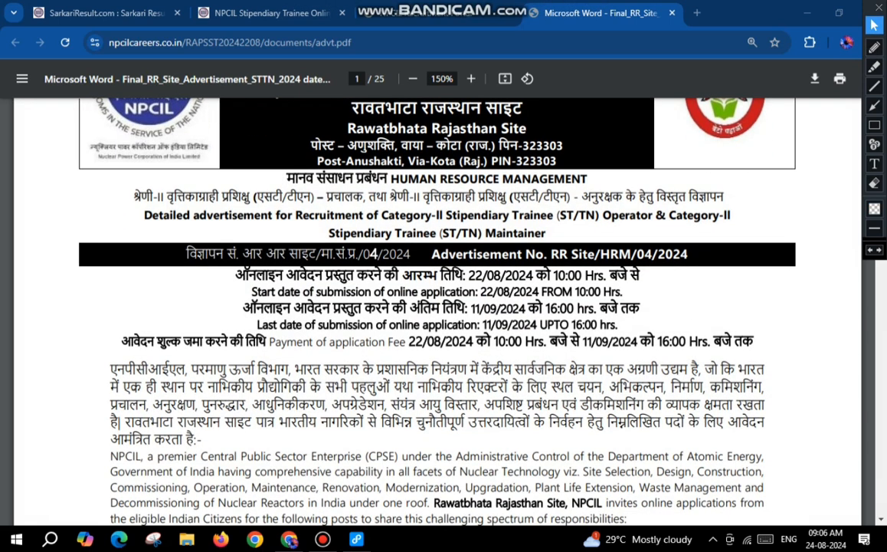
pyautogui.scroll(-3, 437, 306)
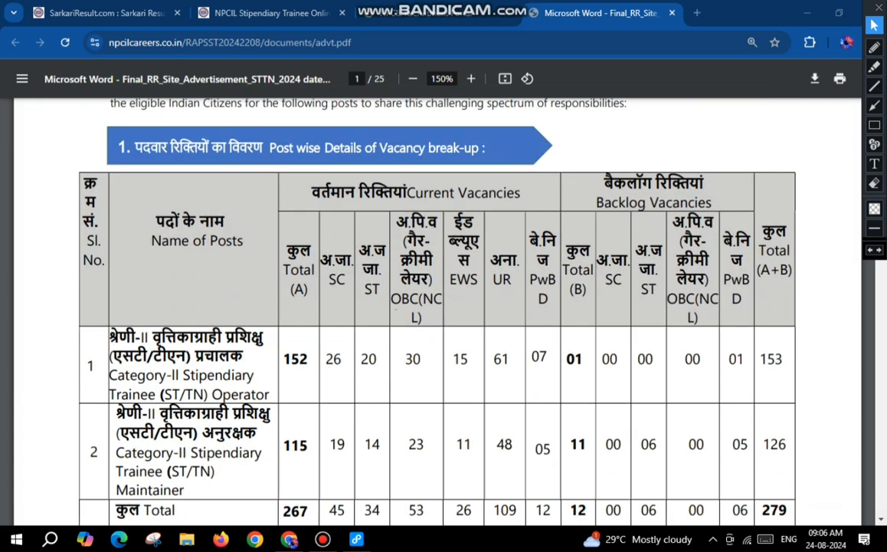
pyautogui.scroll(-4, 437, 307)
pyautogui.scroll(-10, 436, 306)
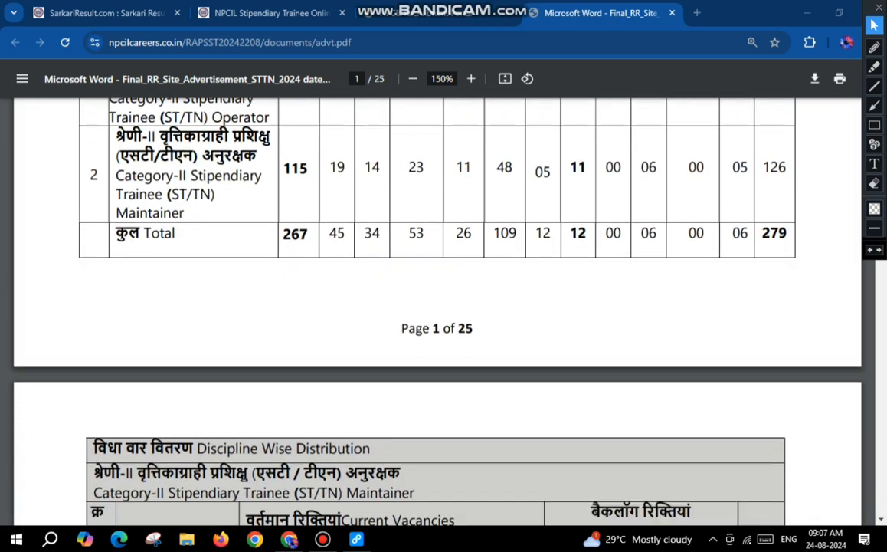
pyautogui.scroll(-6, 437, 307)
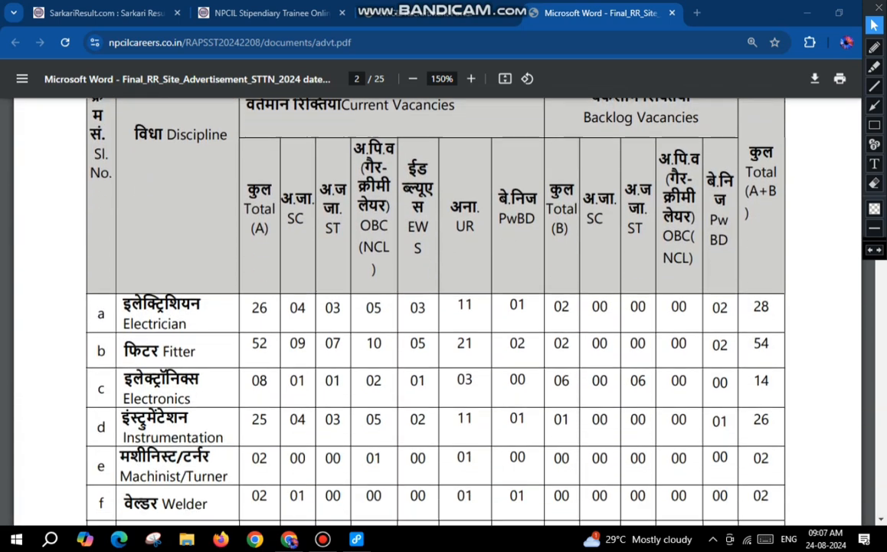
# Step: Switch to the NPCIL careers page, mark the new registration link, open the registration form and accept its instructions note
pyautogui.click(439, 13)
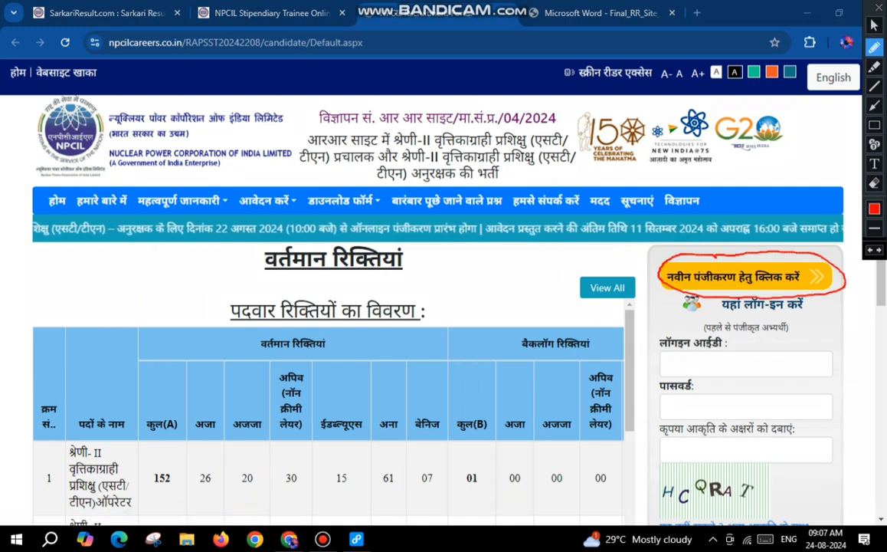
pyautogui.moveTo(804, 272); pyautogui.dragTo(835, 259)
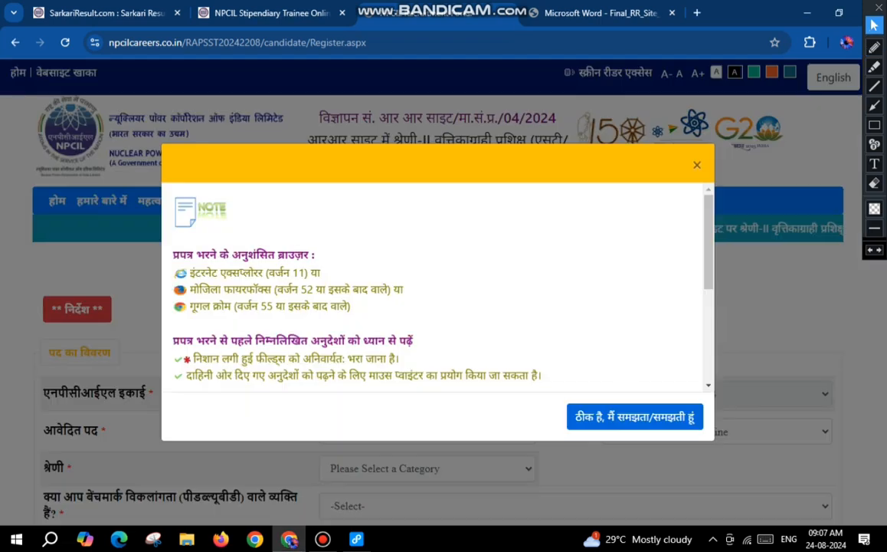
pyautogui.click(635, 417)
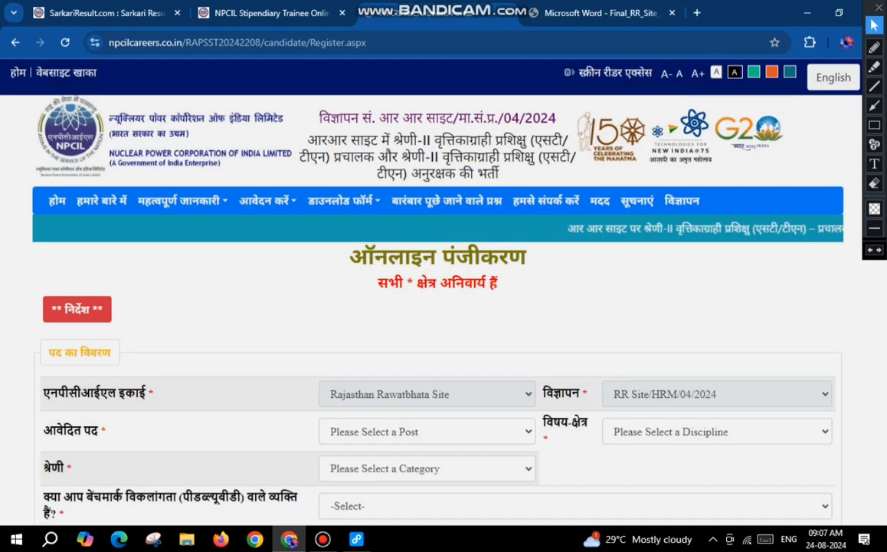
# Step: Choose ST/TM CAT-II as the applied post and open the list of disciplines
pyautogui.scroll(-4, 437, 306)
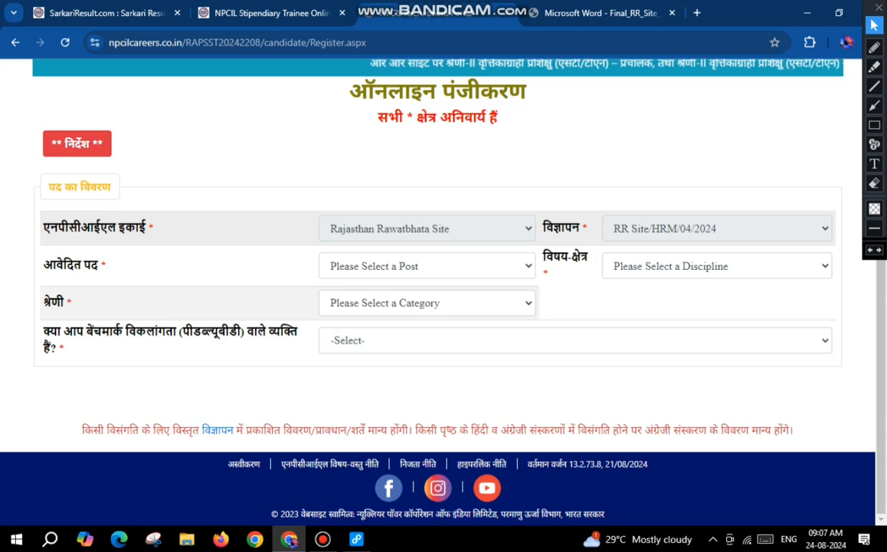
pyautogui.click(427, 266)
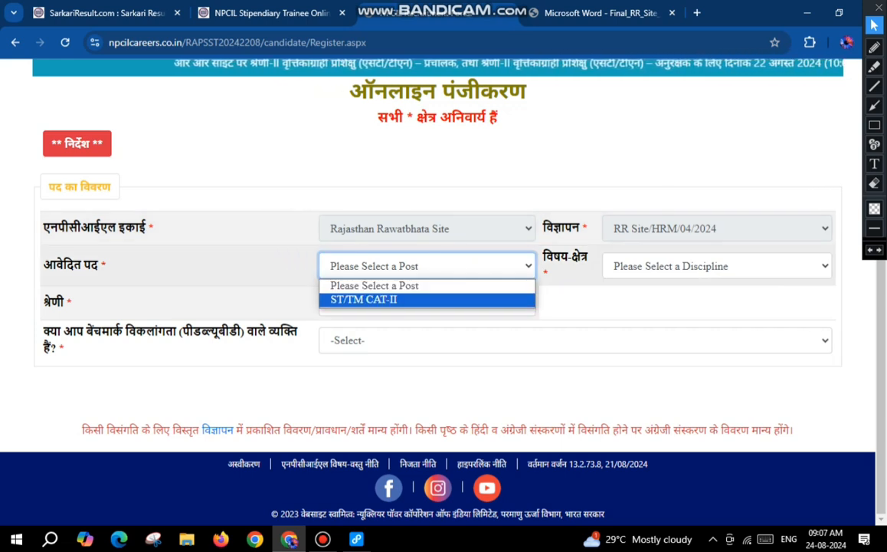
pyautogui.click(364, 298)
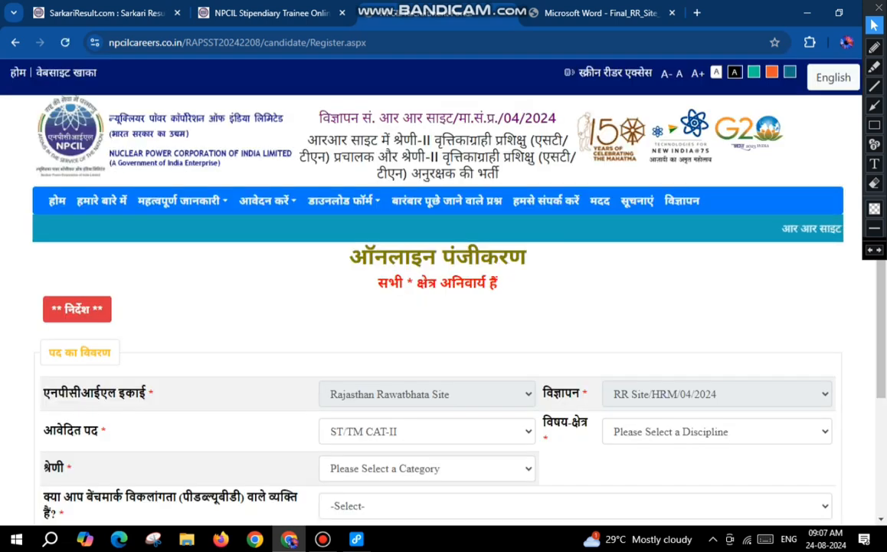
pyautogui.scroll(-2, 689, 307)
pyautogui.click(717, 293)
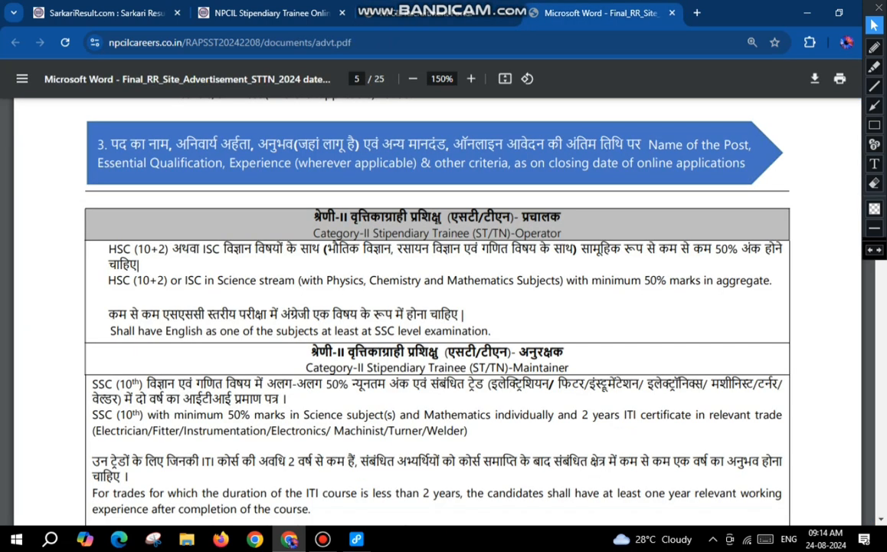
# Step: Mark the Operator qualifications on page 5 of the advertisement: HSC (10+2), the three science subjects, 50% marks and the English requirement
pyautogui.click(874, 47)
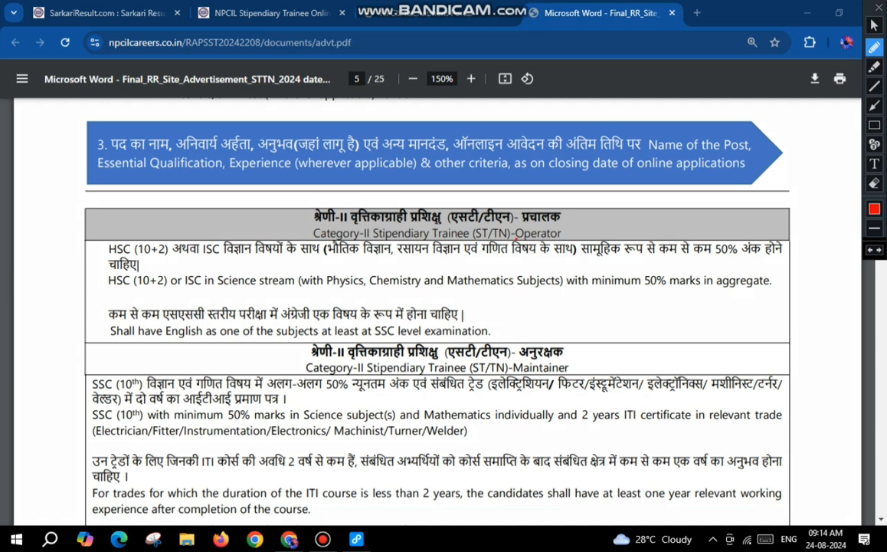
pyautogui.moveTo(516, 238); pyautogui.dragTo(560, 235)
pyautogui.hotkey('ctrl', 'z')
pyautogui.moveTo(566, 232); pyautogui.dragTo(602, 226)
pyautogui.moveTo(108, 255); pyautogui.dragTo(176, 258)
pyautogui.moveTo(327, 259); pyautogui.dragTo(542, 258)
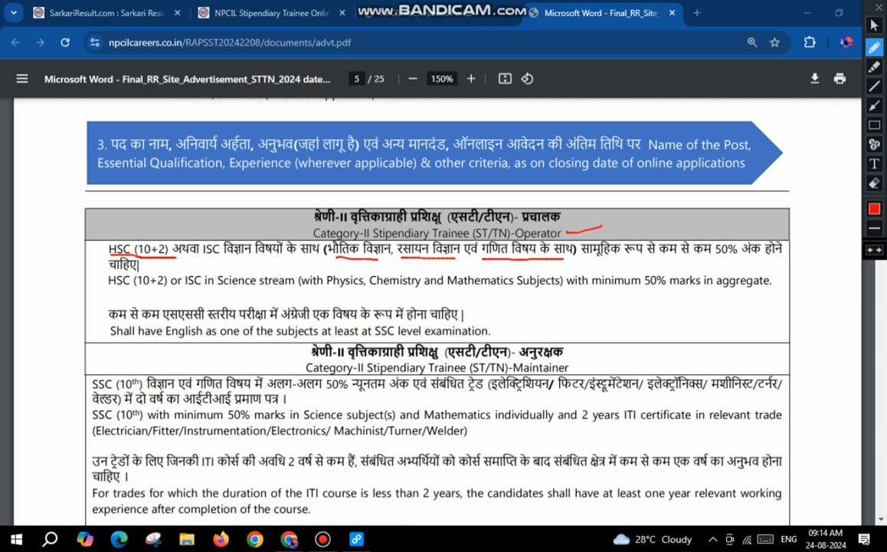
pyautogui.moveTo(617, 259); pyautogui.dragTo(762, 259)
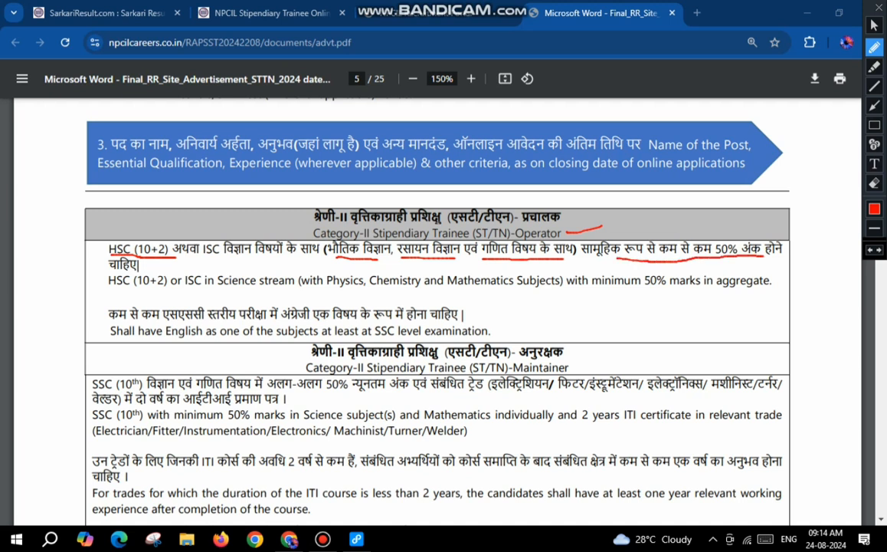
pyautogui.moveTo(108, 320); pyautogui.dragTo(457, 320)
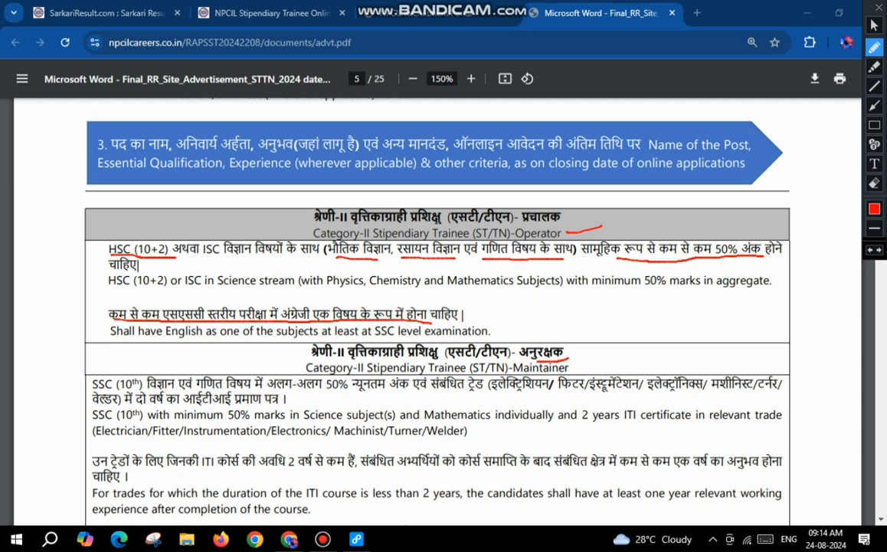
# Step: Mark the Maintainer heading, its 10th-class 50% marks, trade and two-year ITI requirements, re-mark the Operator heading, and clear the markings
pyautogui.moveTo(538, 357)
pyautogui.mouseDown()
pyautogui.moveTo(573, 349)
pyautogui.moveTo(604, 365)
pyautogui.mouseUp()
pyautogui.moveTo(90, 388); pyautogui.dragTo(399, 392)
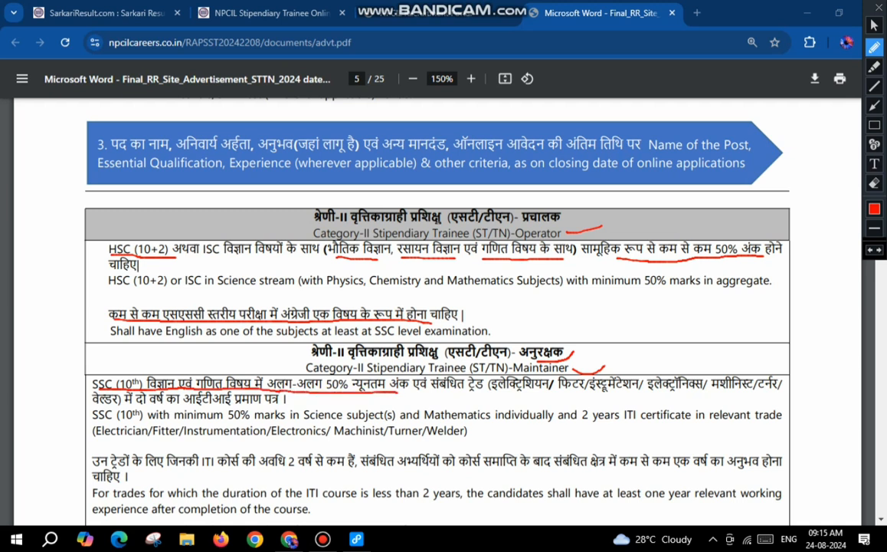
pyautogui.moveTo(452, 395); pyautogui.dragTo(777, 390)
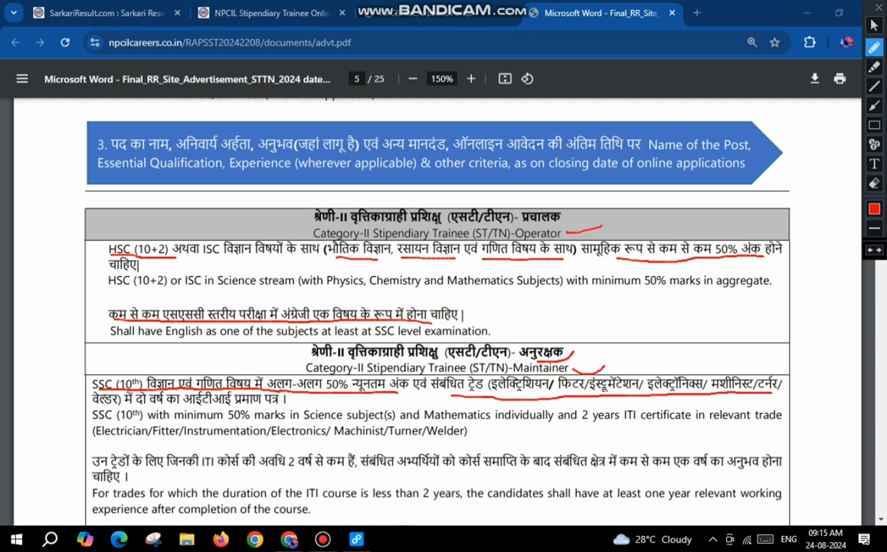
pyautogui.moveTo(108, 404); pyautogui.dragTo(277, 405)
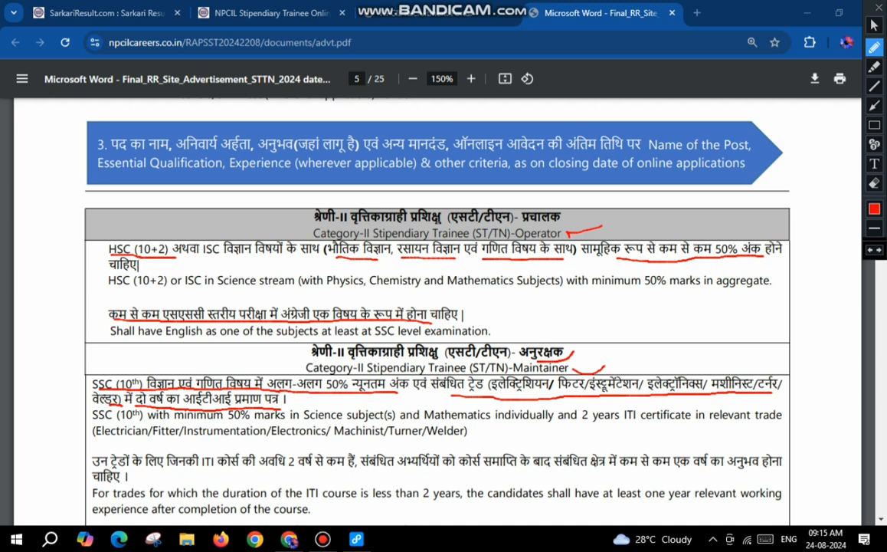
pyautogui.moveTo(569, 235); pyautogui.dragTo(616, 226)
pyautogui.press('Escape')
# Step: Return to the registration form and select Operator as the discipline
pyautogui.click(449, 12)
pyautogui.click(717, 292)
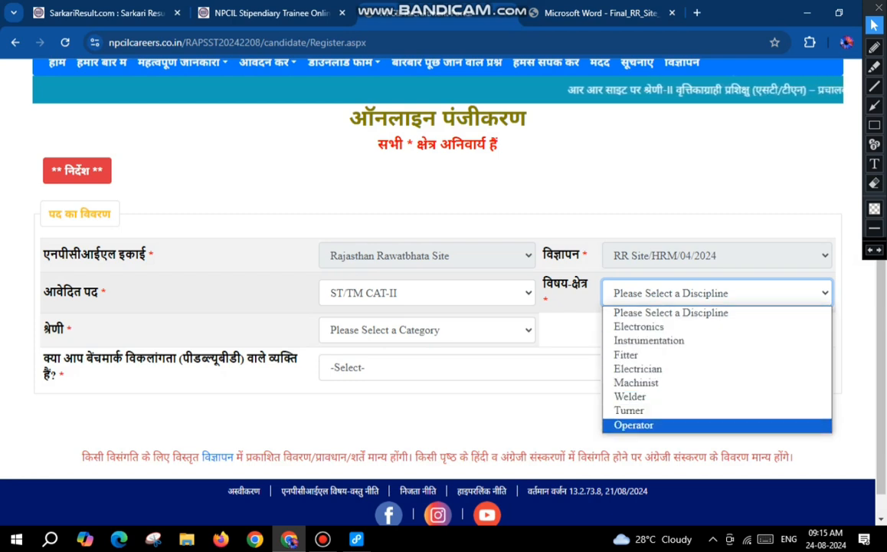
pyautogui.press('Return')
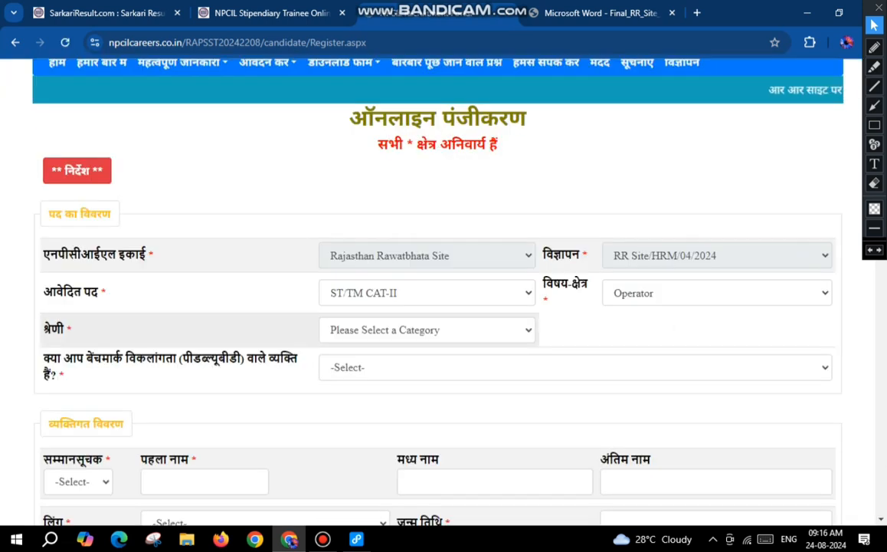
# Step: Set the applicant's category to OBC and accept the category notice
pyautogui.click(427, 330)
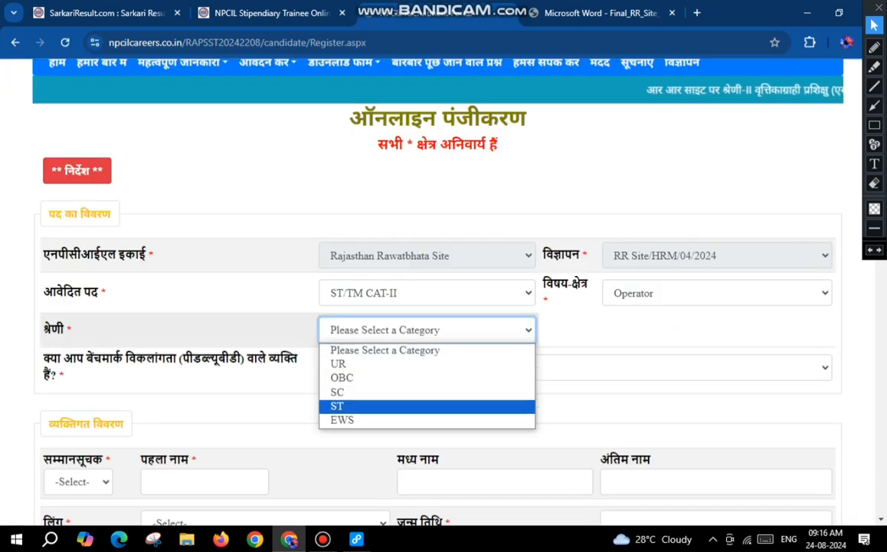
pyautogui.click(342, 377)
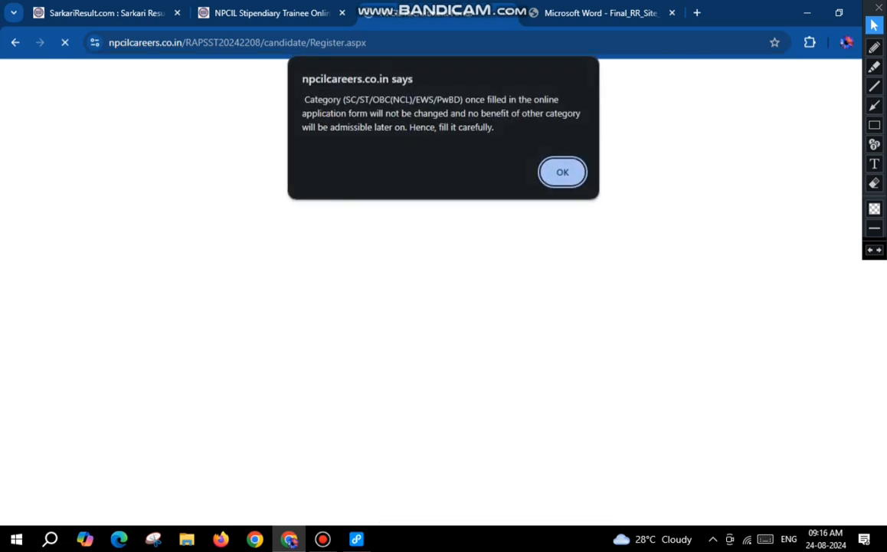
pyautogui.press('Return')
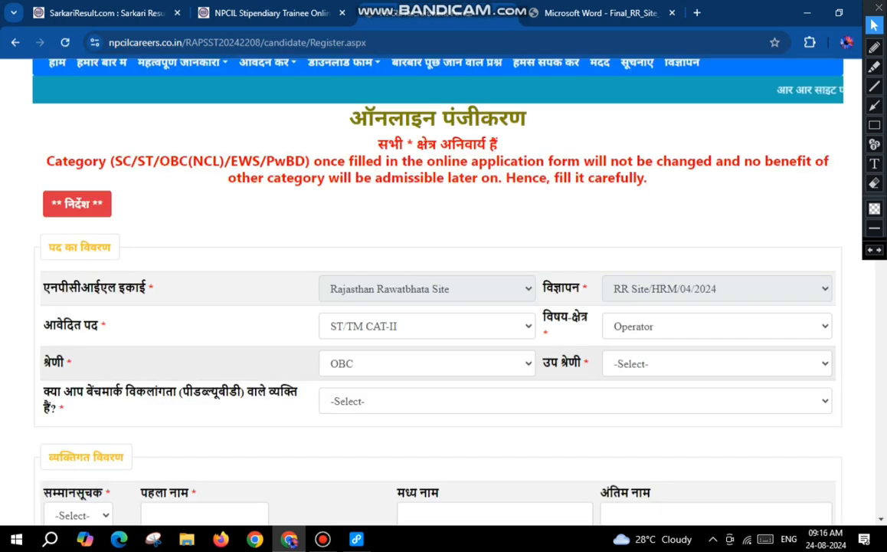
# Step: Set the OBC sub-category to Non Creamy Layer and accept the resulting notice
pyautogui.click(718, 364)
pyautogui.press('Down')
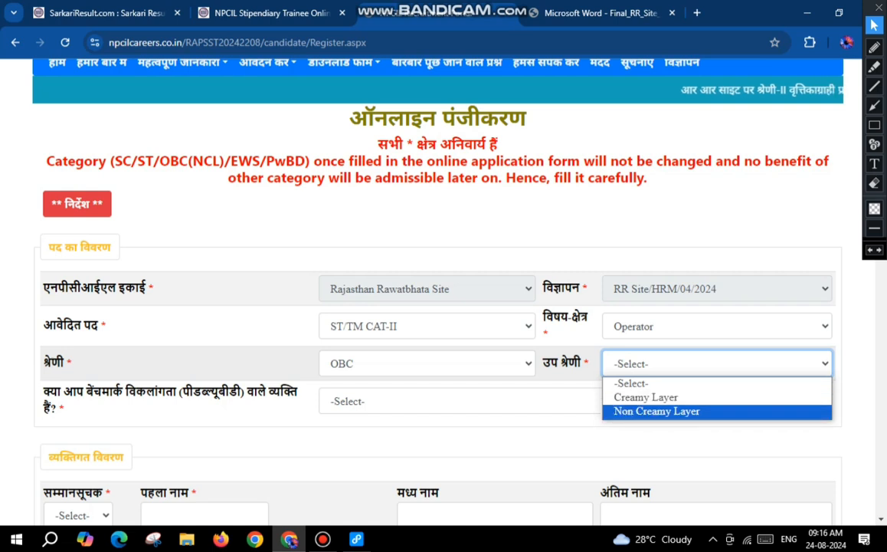
pyautogui.press('Up')
pyautogui.press('Up')
pyautogui.press('Down')
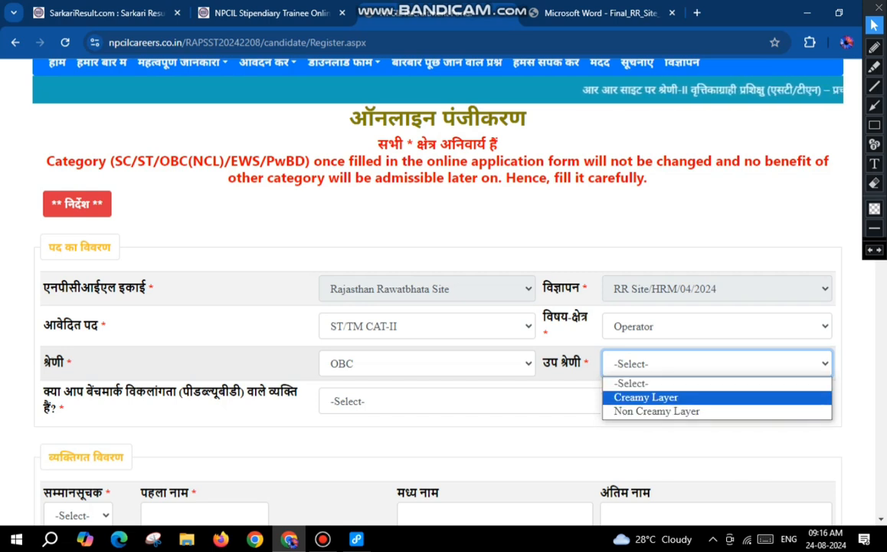
pyautogui.press('Down')
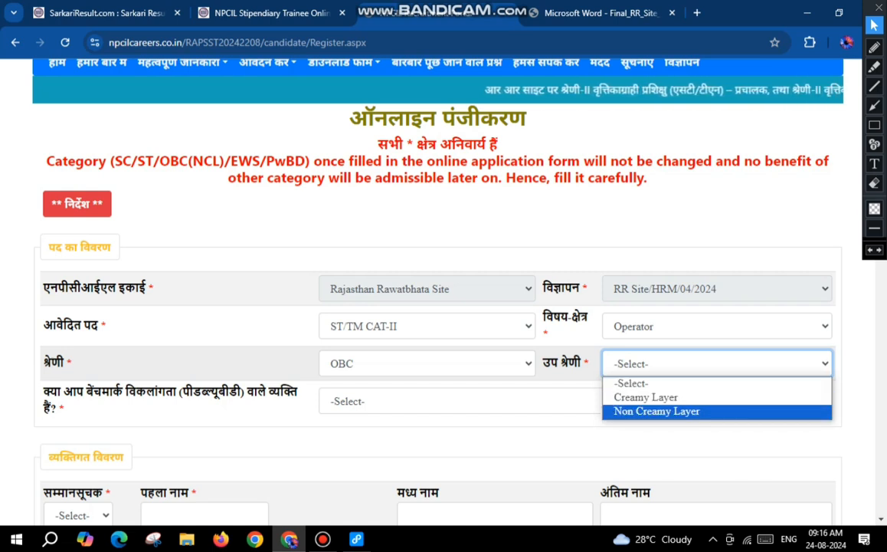
pyautogui.press('Return')
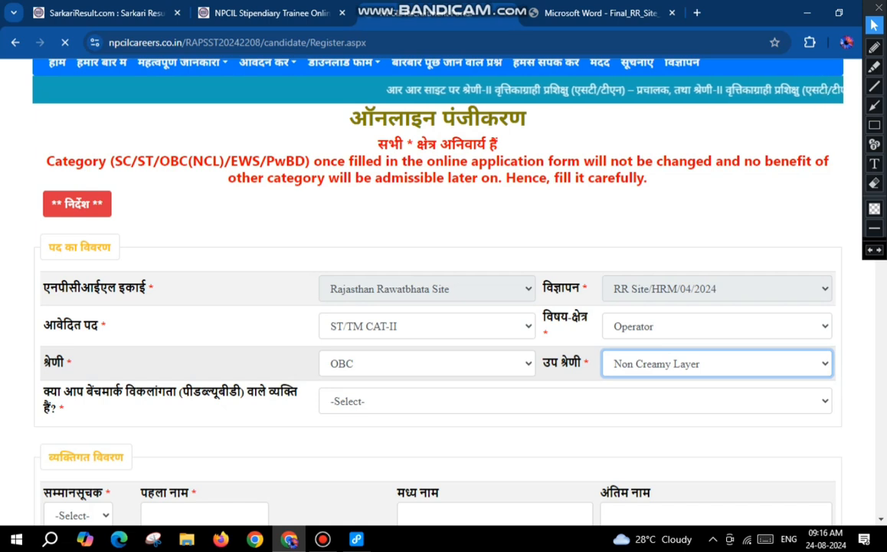
pyautogui.press('Return')
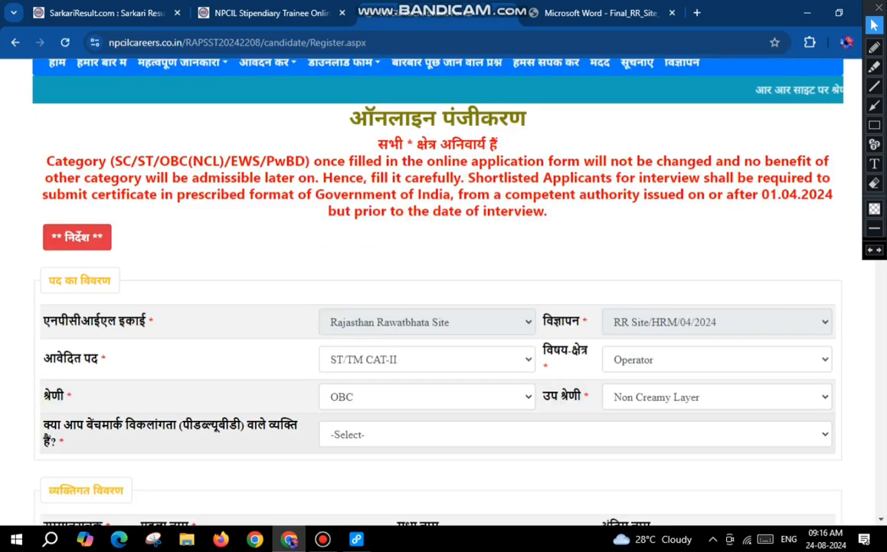
# Step: Answer NO to the benchmark disability (PwBD) question
pyautogui.click(574, 434)
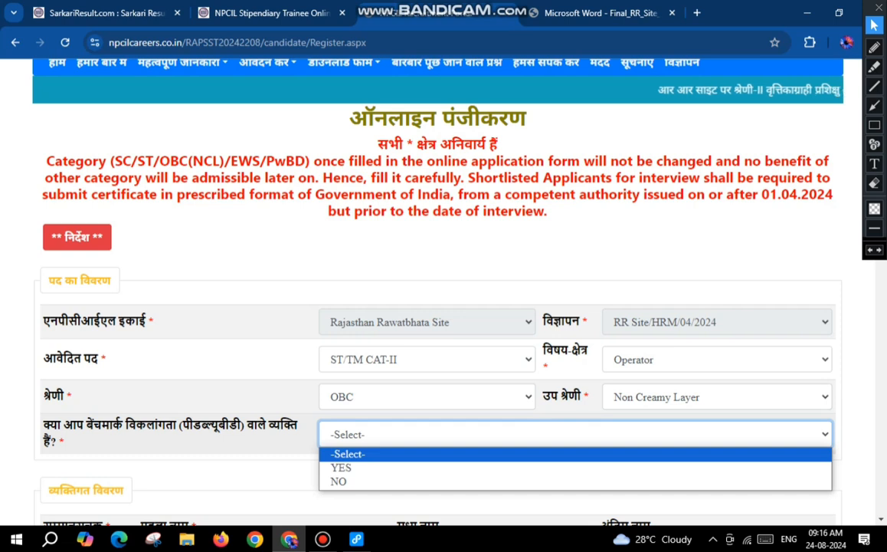
pyautogui.doubleClick(151, 425)
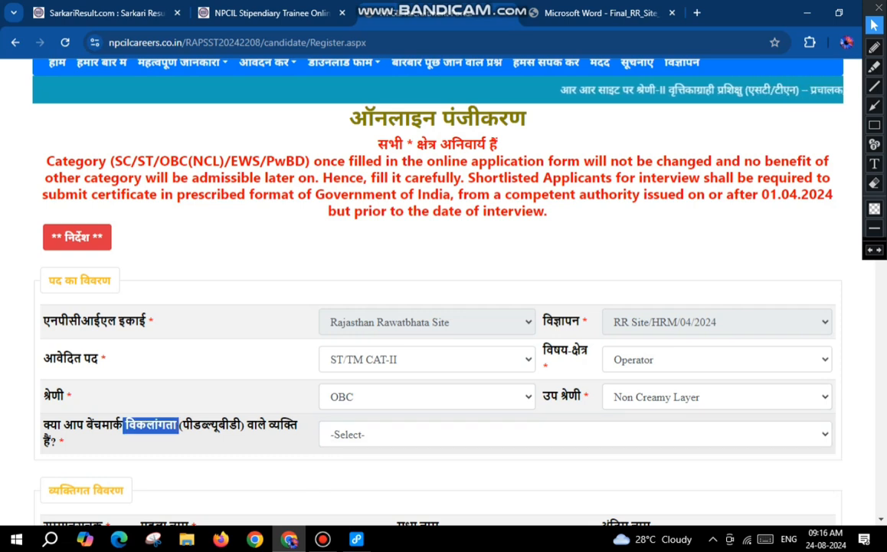
pyautogui.click(574, 434)
pyautogui.click(338, 482)
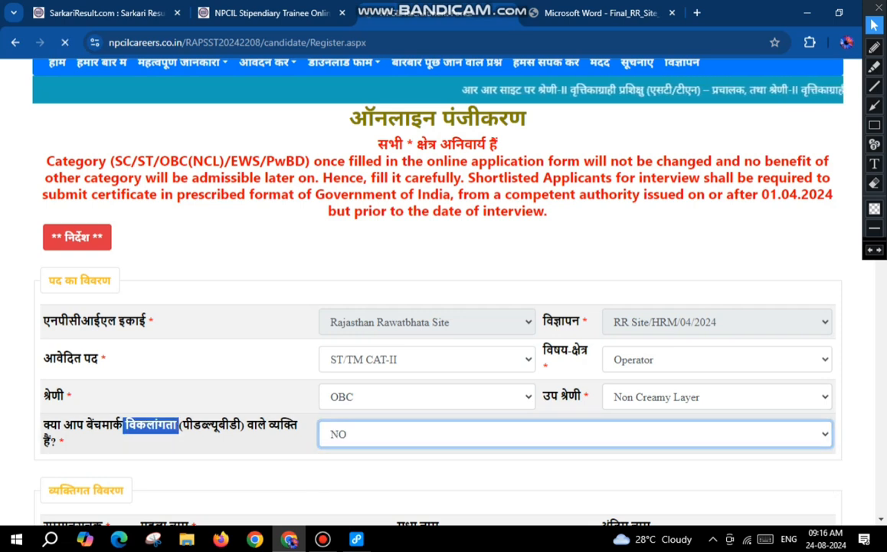
# Step: Set the applicant's title to Mr in the personal details section
pyautogui.scroll(-3, 437, 307)
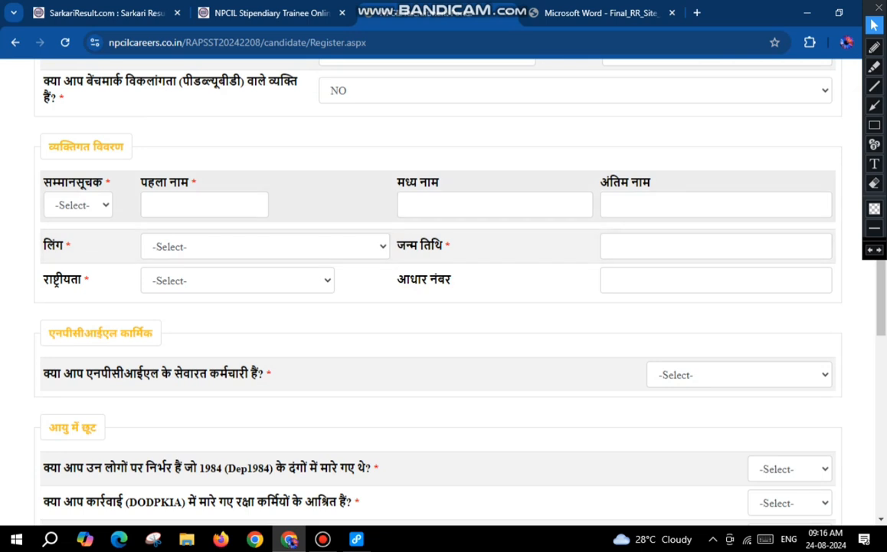
pyautogui.click(78, 205)
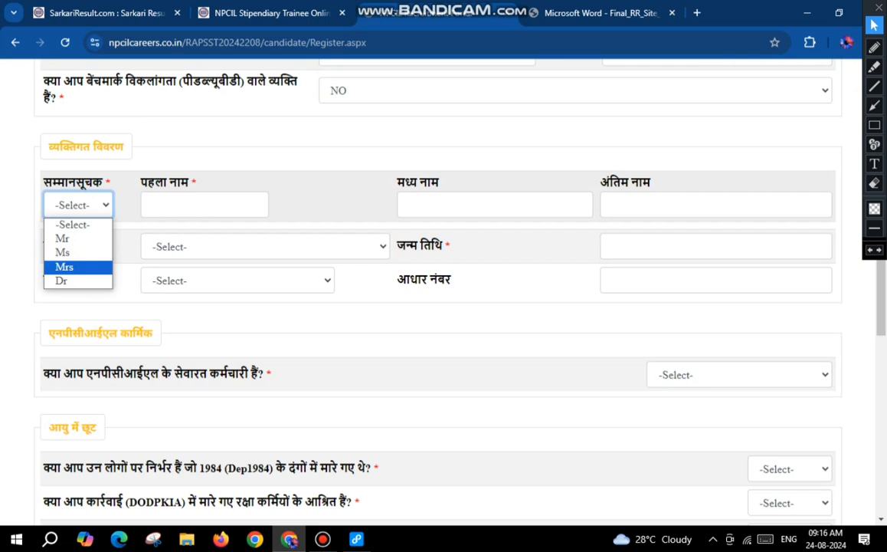
pyautogui.press('Up')
pyautogui.press('Up')
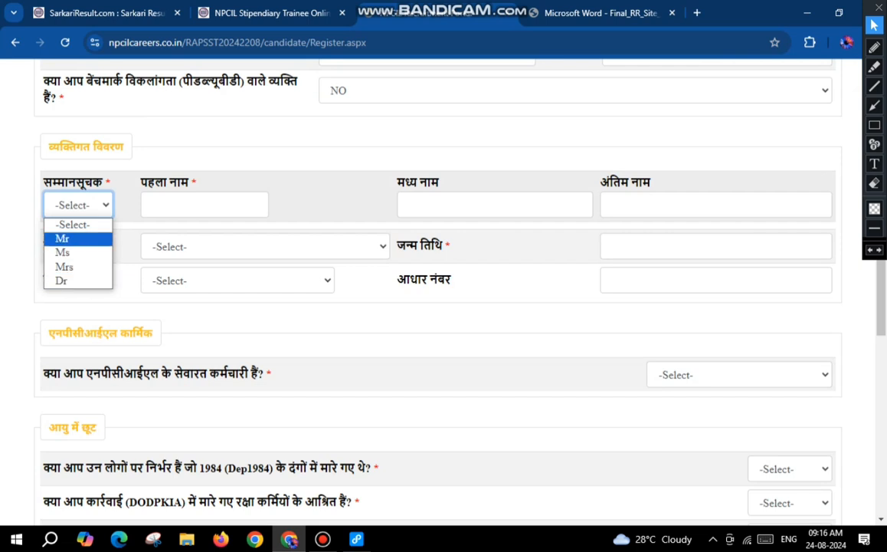
pyautogui.press('Return')
# Step: Pass over the first, middle and last name fields and set the gender to Male
pyautogui.press('Tab')
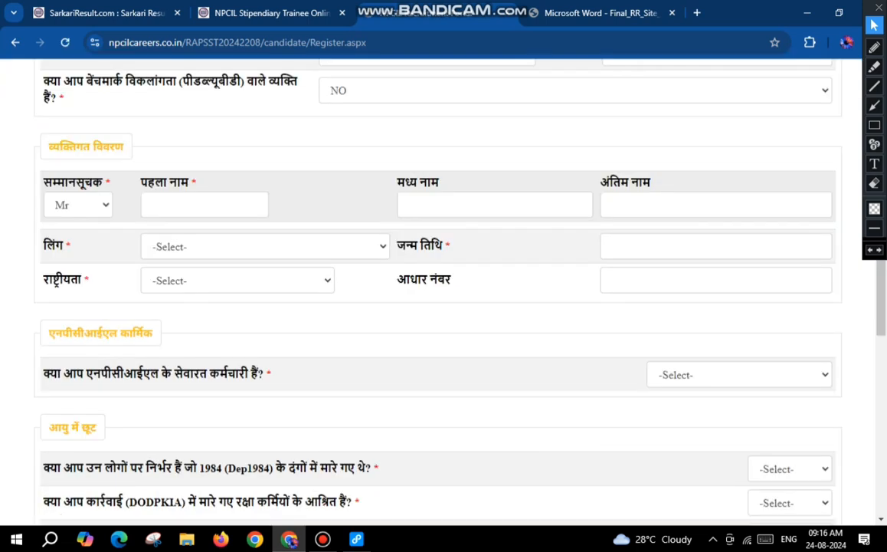
pyautogui.press('Tab')
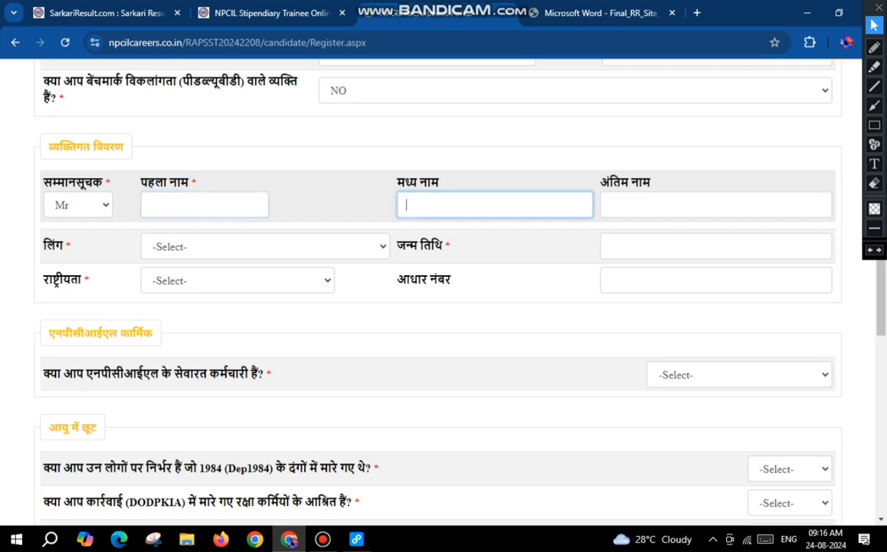
pyautogui.press('Tab')
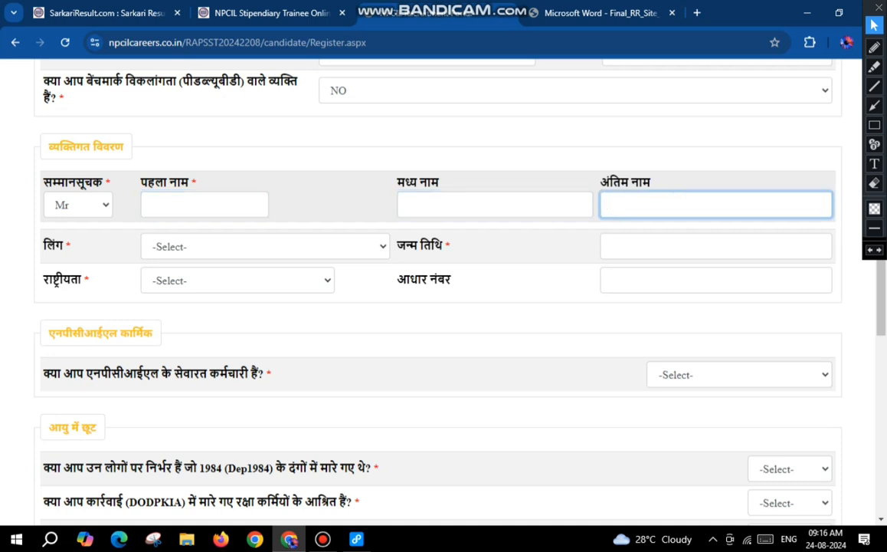
pyautogui.click(183, 205)
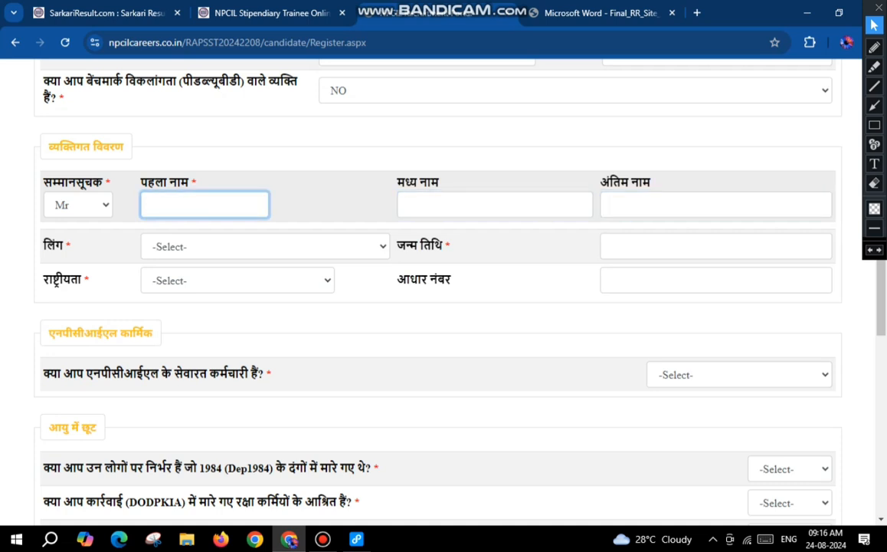
pyautogui.press('Tab')
pyautogui.press('Tab')
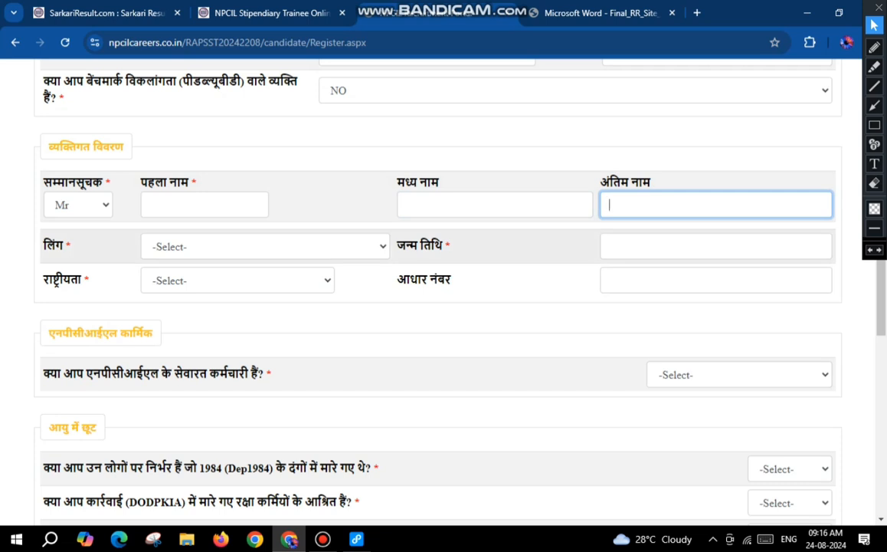
pyautogui.click(199, 281)
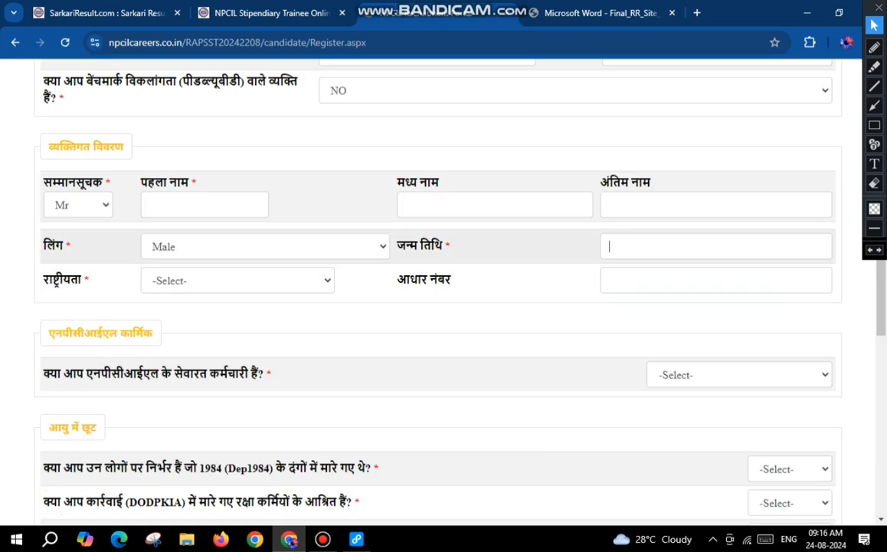
# Step: Fill in the applicant's date of birth and set the nationality to Indian
pyautogui.click(609, 246)
pyautogui.click(723, 273)
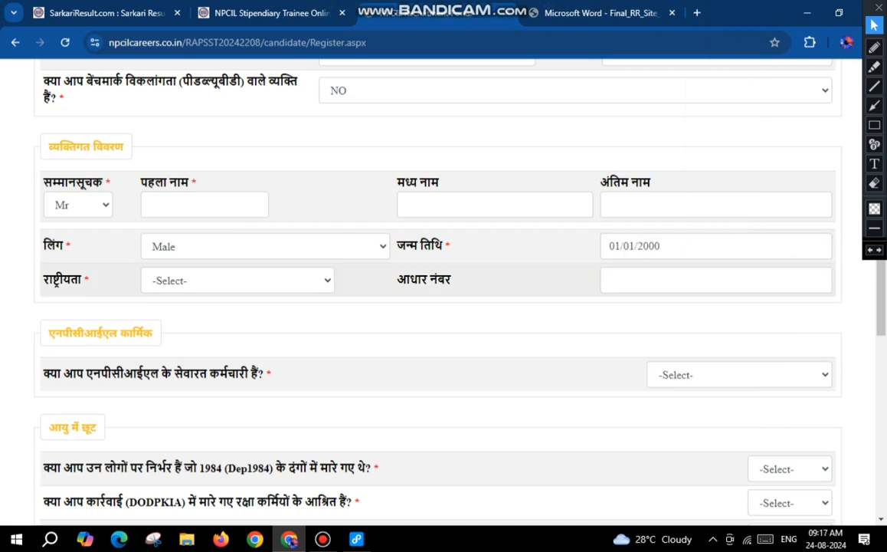
pyautogui.click(238, 280)
pyautogui.click(191, 315)
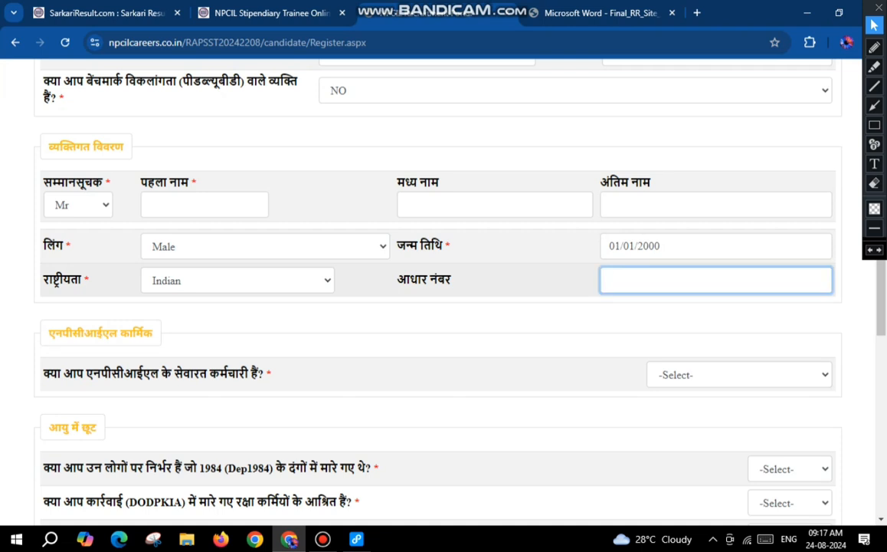
# Step: Answer NO to the question asking whether the applicant is a serving NPCIL employee
pyautogui.scroll(-2, 437, 306)
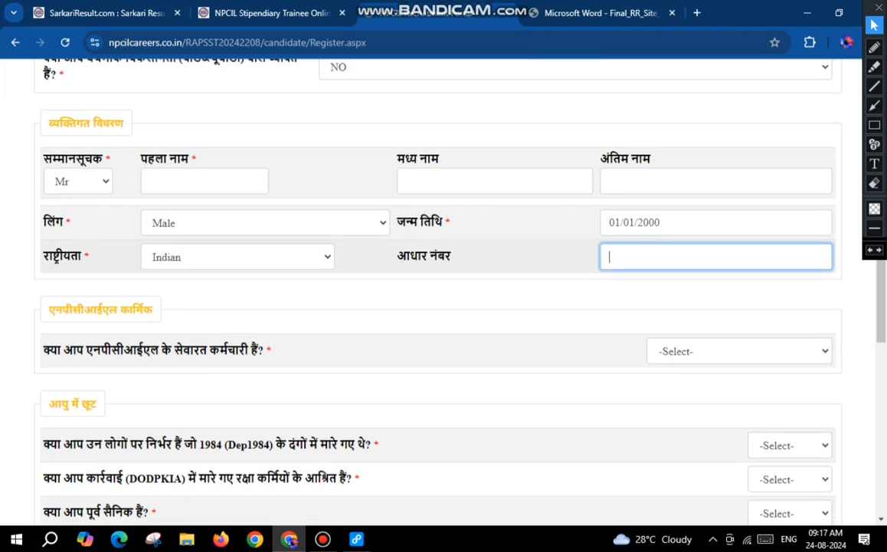
pyautogui.moveTo(43, 235); pyautogui.dragTo(263, 235)
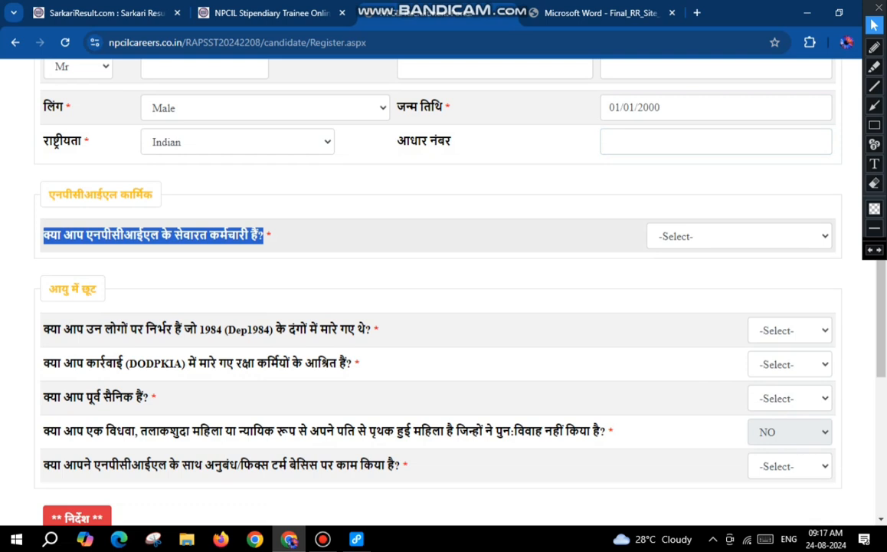
pyautogui.click(739, 236)
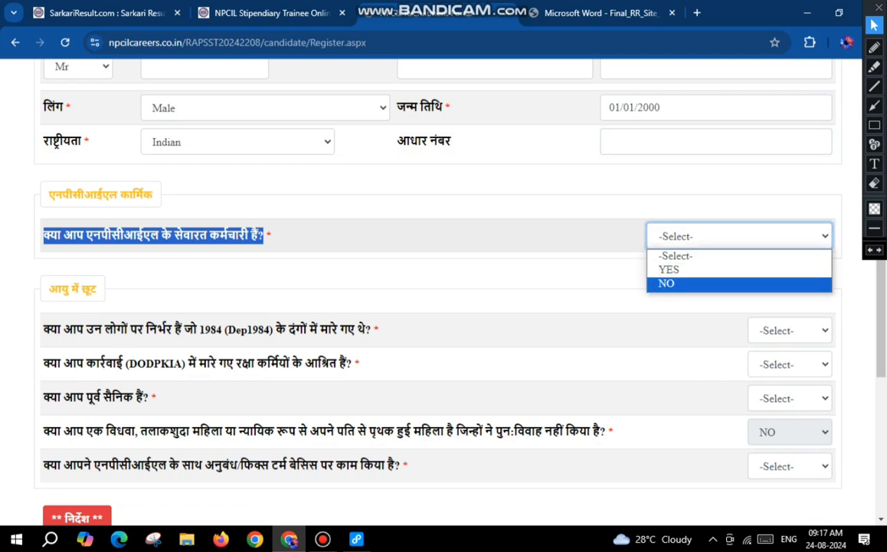
pyautogui.click(668, 284)
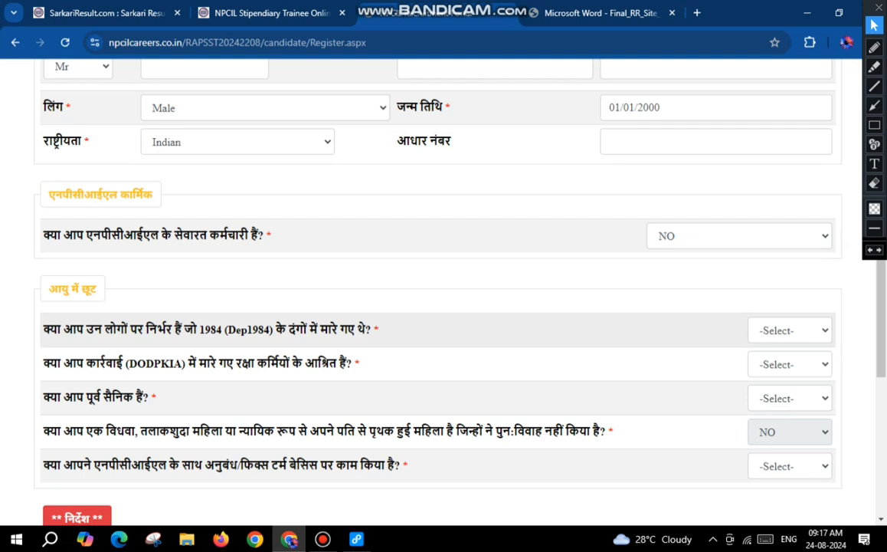
# Step: Answer NO to the age relaxation question about dependents of those killed in the 1984 riots (Dep1984)
pyautogui.moveTo(44, 328); pyautogui.dragTo(378, 330)
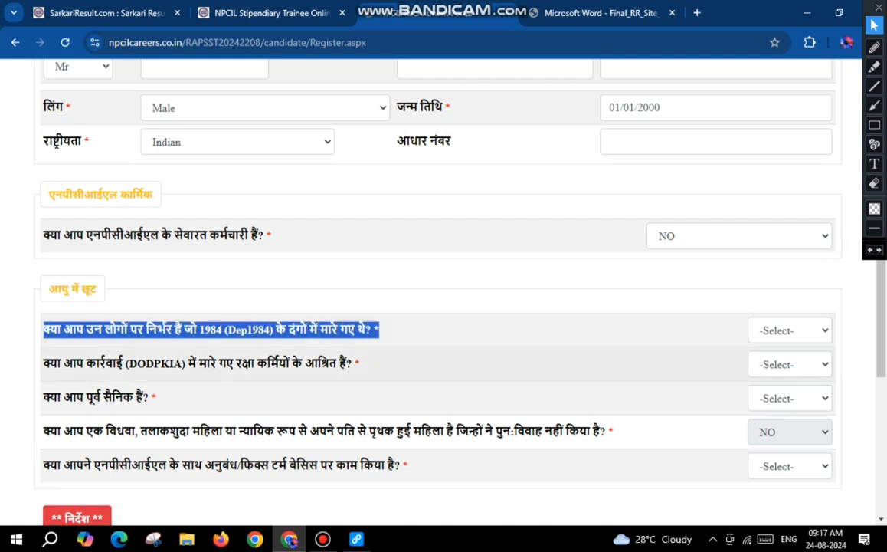
pyautogui.click(790, 330)
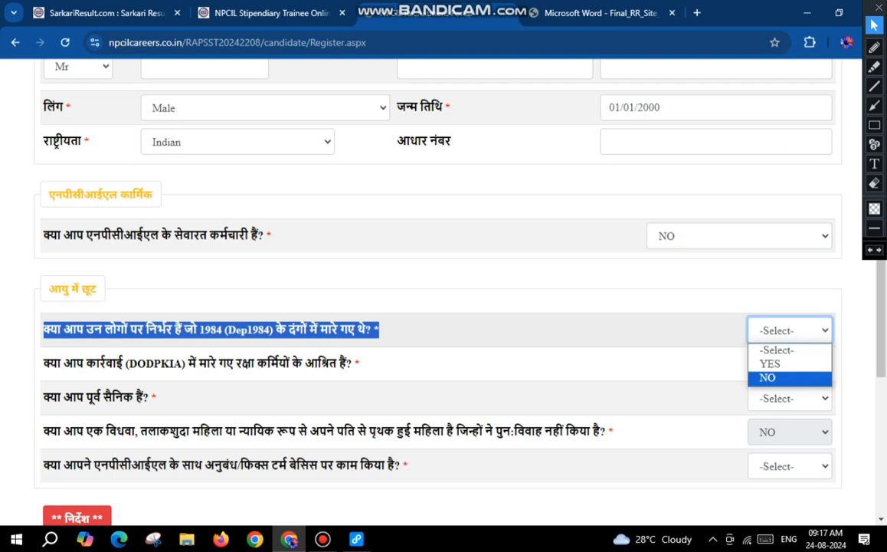
pyautogui.click(769, 378)
# Step: Answer NO to the question about dependents of defence personnel killed in action (DODPKIA)
pyautogui.click(44, 363)
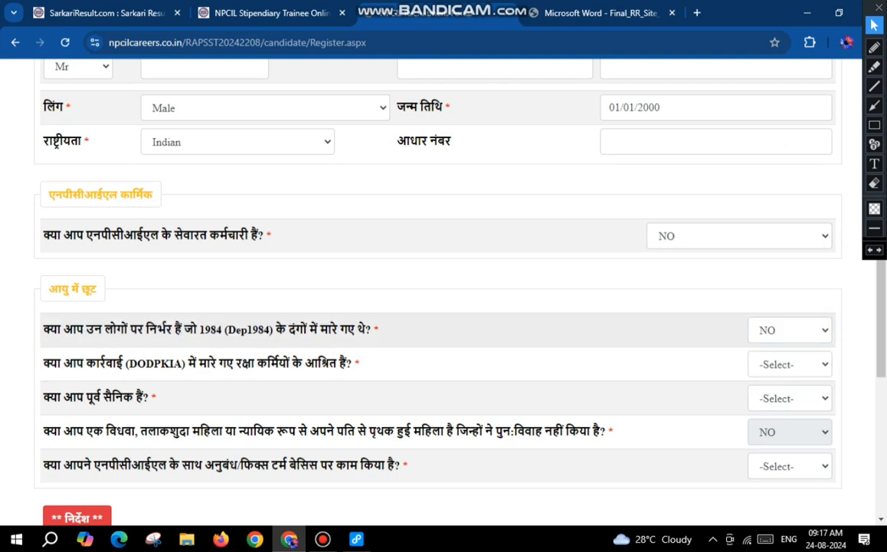
pyautogui.moveTo(44, 364); pyautogui.dragTo(359, 363)
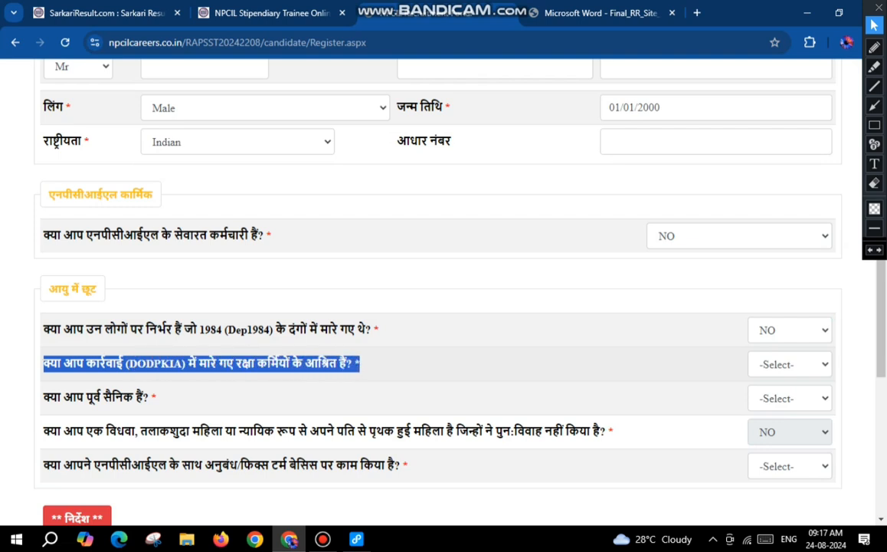
pyautogui.click(789, 364)
pyautogui.click(781, 412)
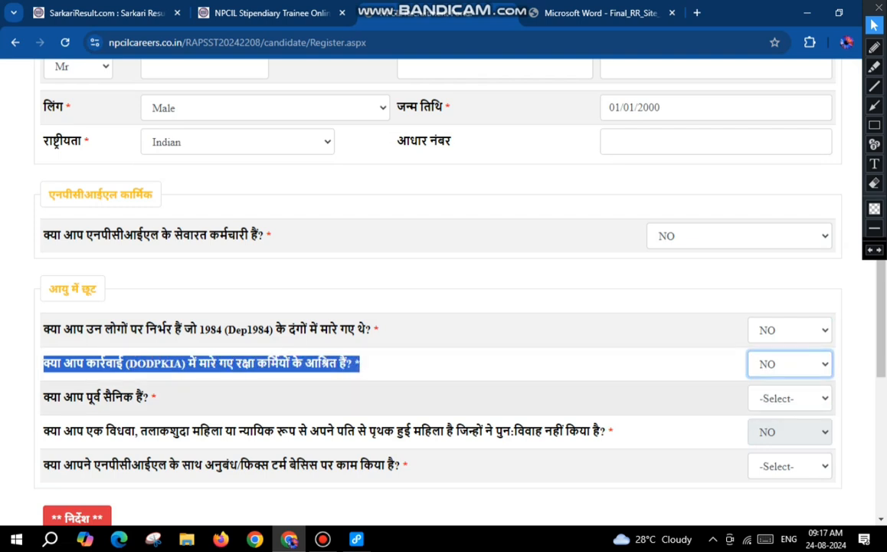
# Step: Answer NO to the ex-serviceman question in the age relaxation section
pyautogui.click(44, 398)
pyautogui.moveTo(62, 397); pyautogui.dragTo(156, 397)
pyautogui.click(789, 398)
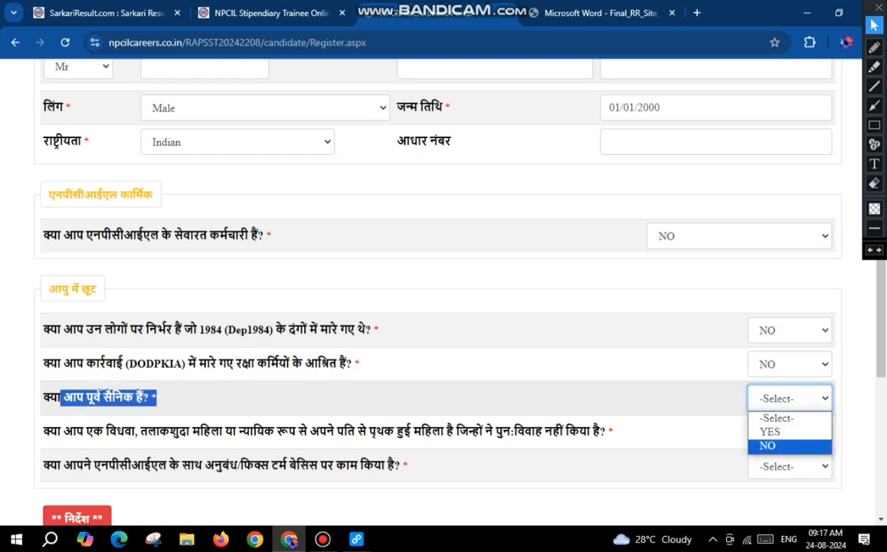
pyautogui.click(767, 445)
# Step: Answer NO to the question about having worked with NPCIL on a contract or fixed-term basis
pyautogui.scroll(-4, 767, 446)
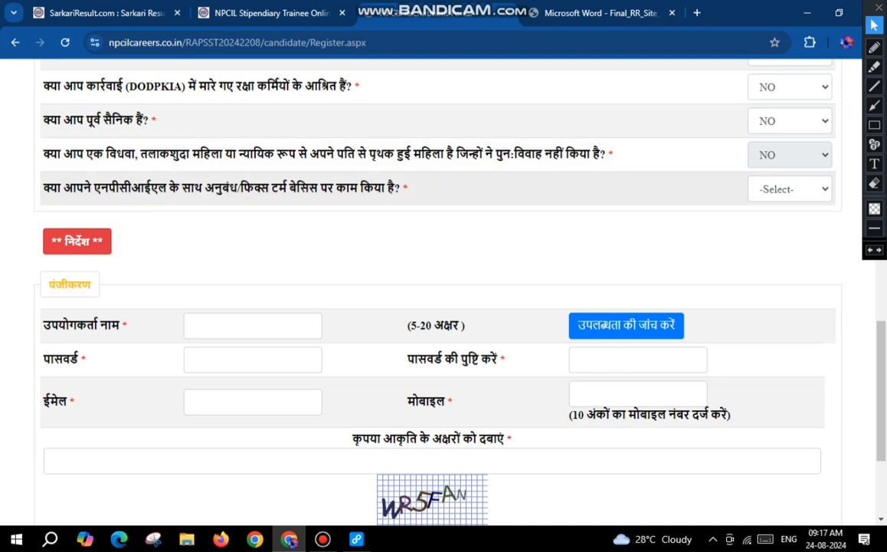
pyautogui.moveTo(43, 187); pyautogui.dragTo(386, 188)
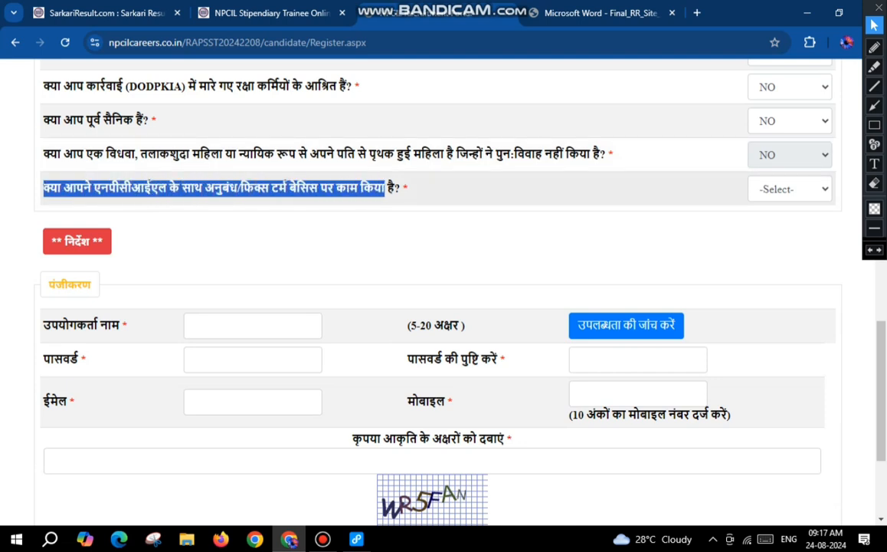
pyautogui.click(790, 190)
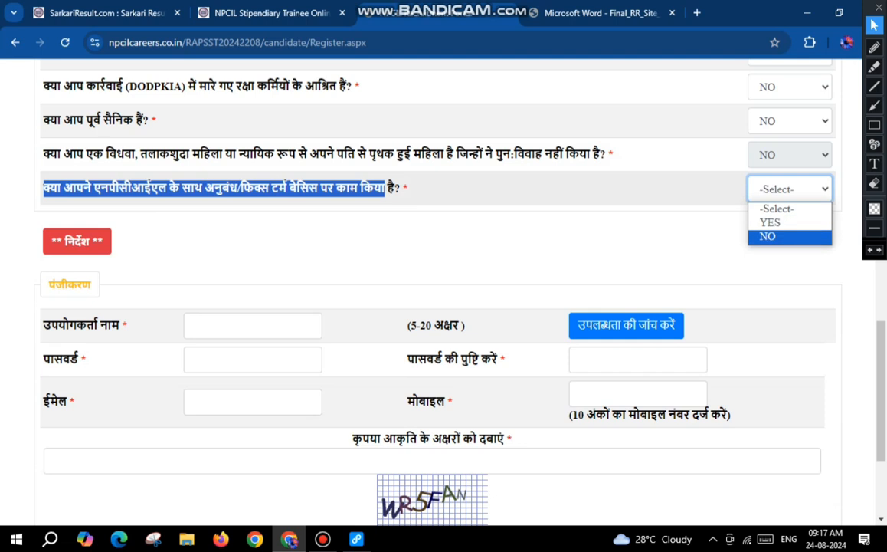
pyautogui.click(780, 236)
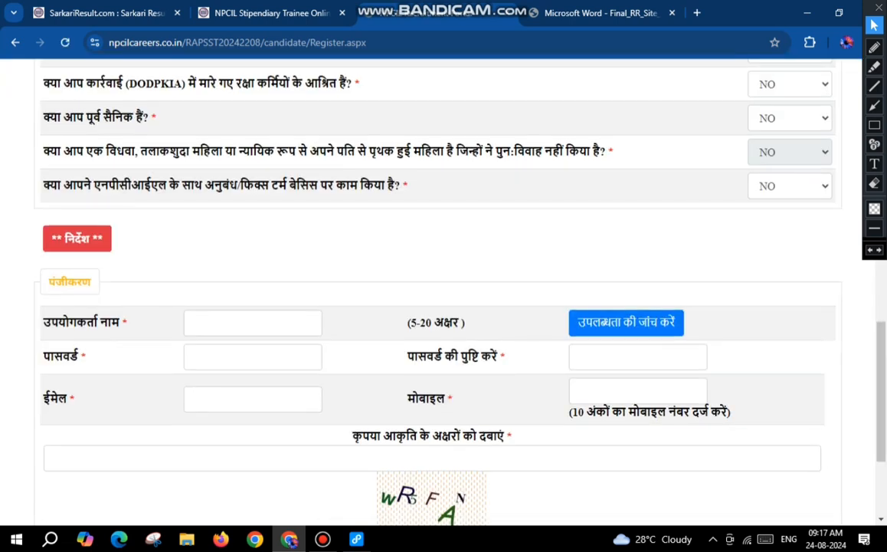
# Step: Enter the account's user name in the registration section and check its availability
pyautogui.scroll(-2, 443, 307)
pyautogui.click(252, 187)
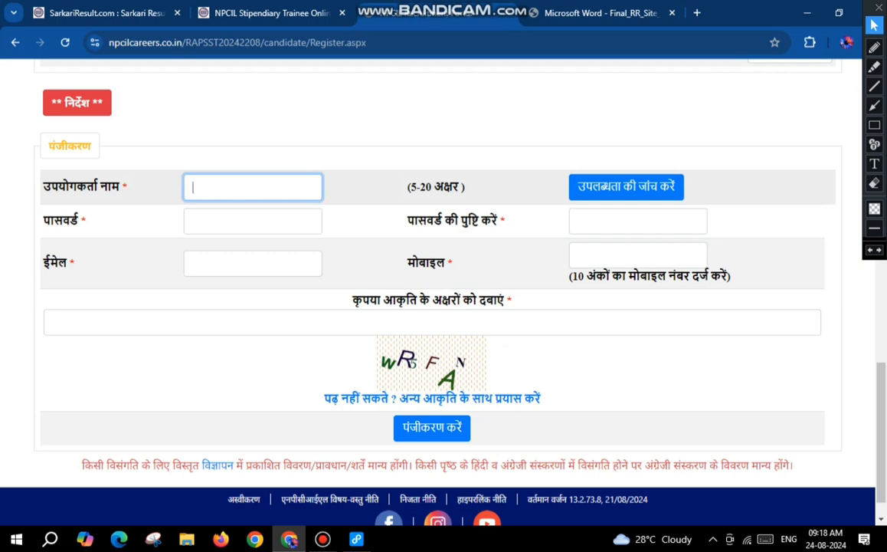
pyautogui.write('city123')
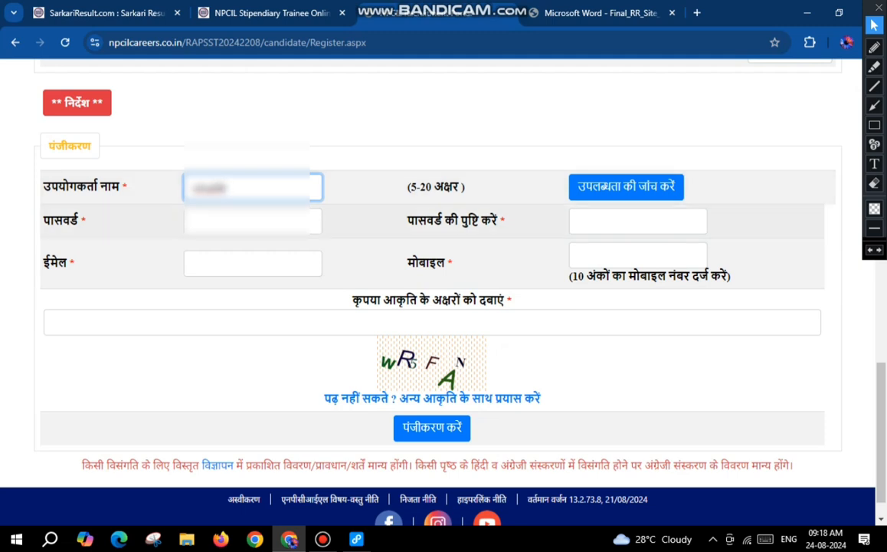
pyautogui.click(613, 187)
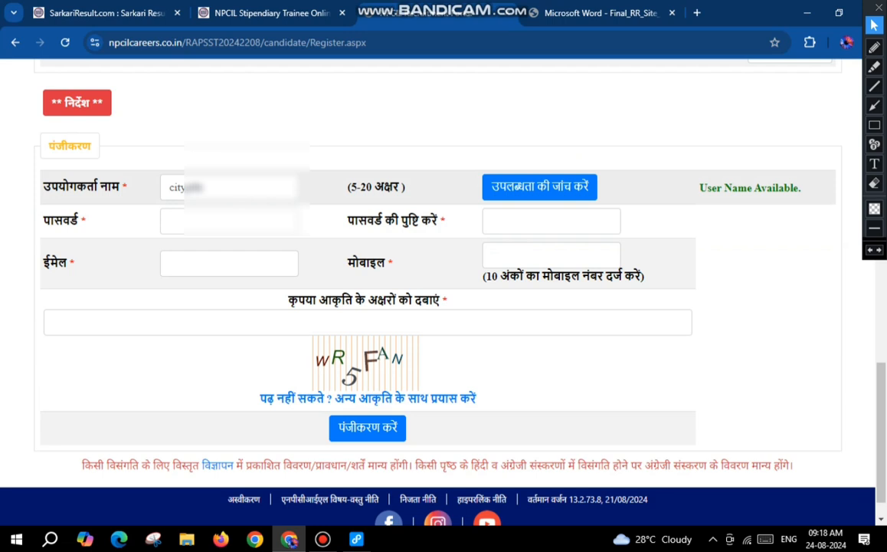
pyautogui.moveTo(699, 187); pyautogui.dragTo(802, 188)
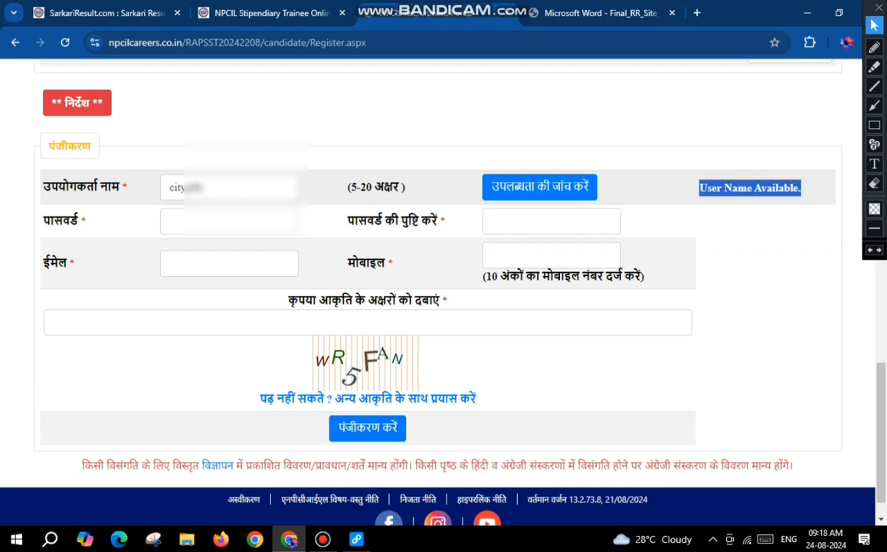
# Step: Enter the account password and repeat it in the password confirmation field
pyautogui.click(218, 221)
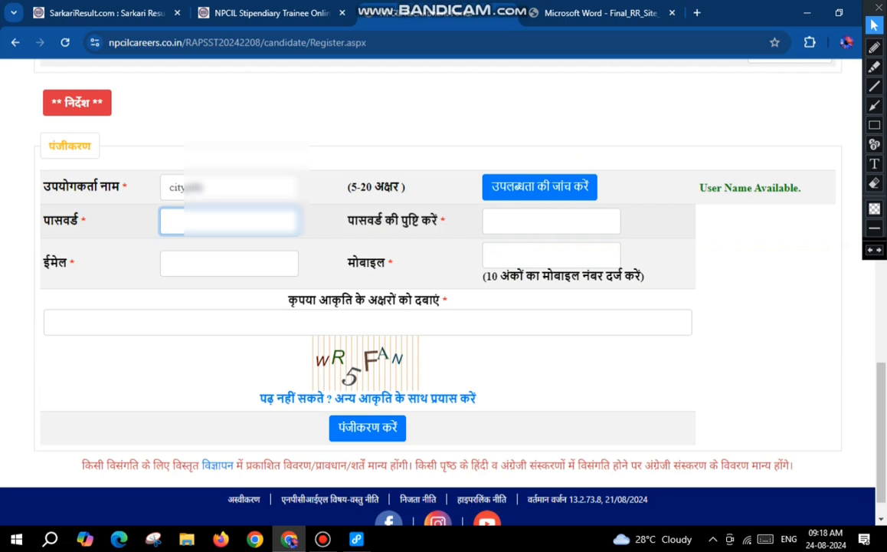
pyautogui.write('••••••')
pyautogui.press('Tab')
pyautogui.write('•')
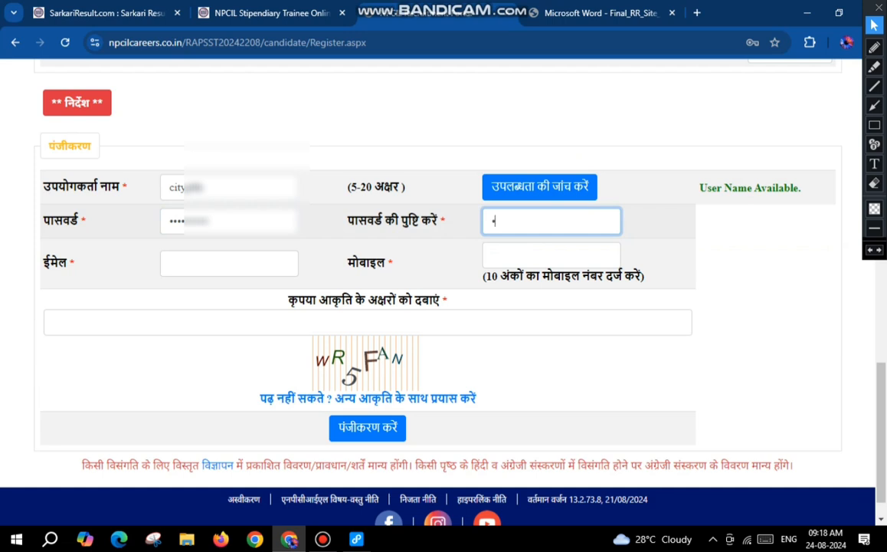
pyautogui.write('••')
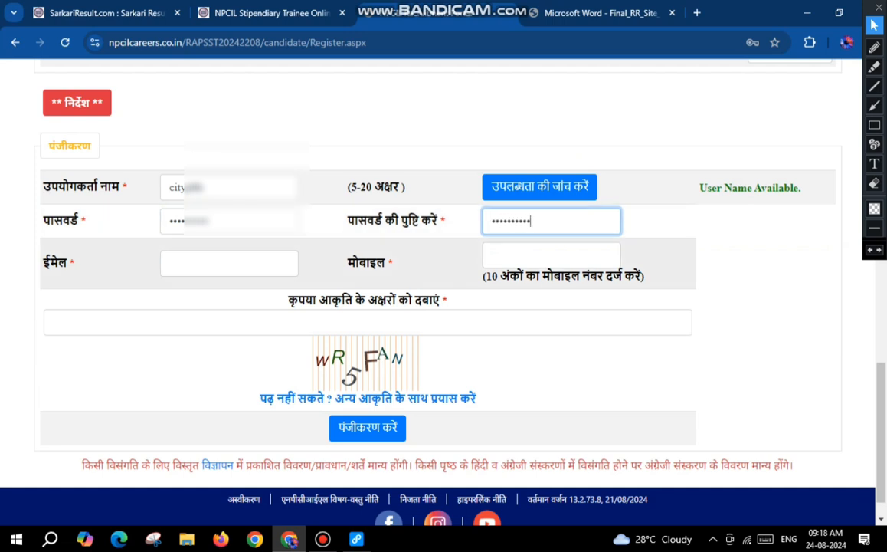
# Step: Fill in the e-mail address, mobile number and captcha characters in the registration section
pyautogui.press('Tab')
pyautogui.click(551, 255)
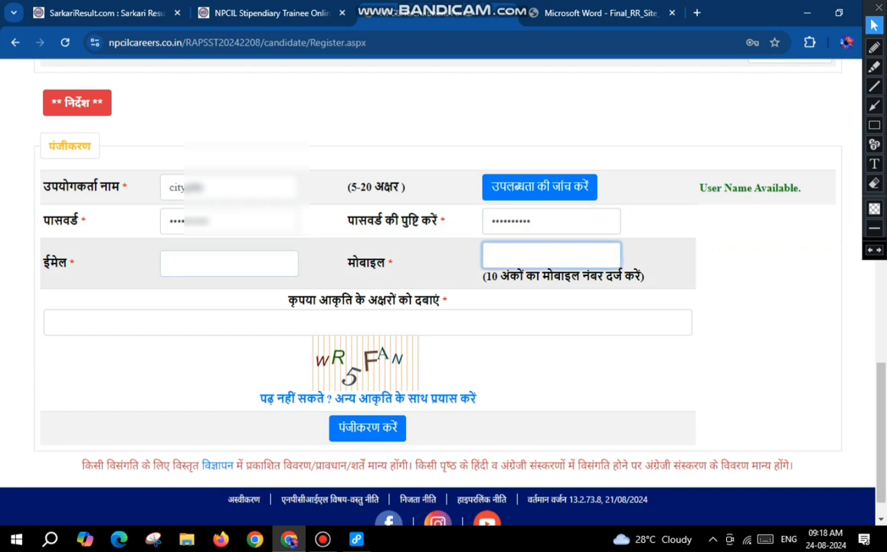
pyautogui.click(53, 322)
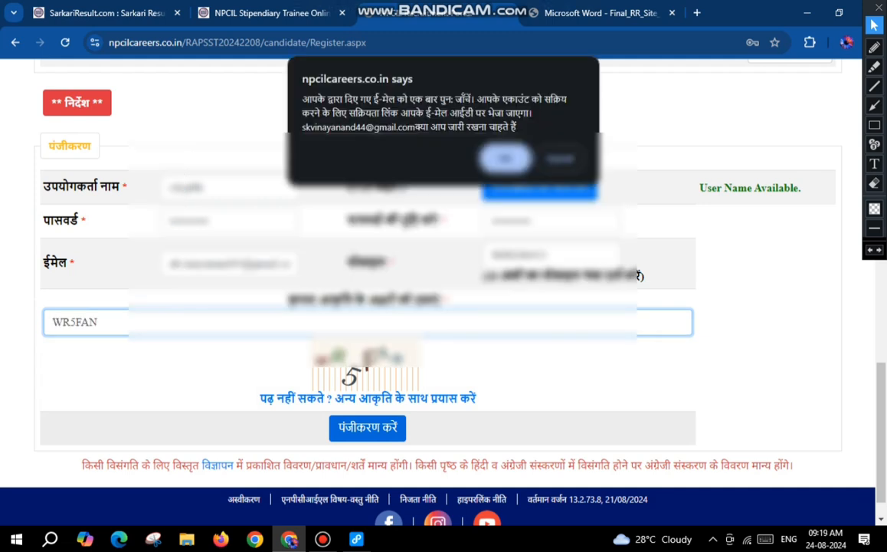
# Step: Confirm the e-mail address prompt to submit the registration and review the account activation notice
pyautogui.moveTo(282, 90); pyautogui.dragTo(516, 127)
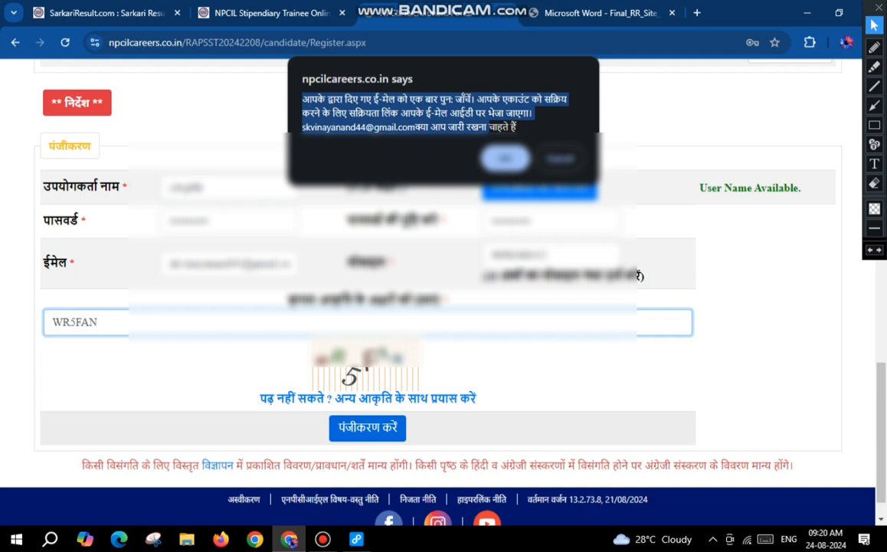
pyautogui.press('Return')
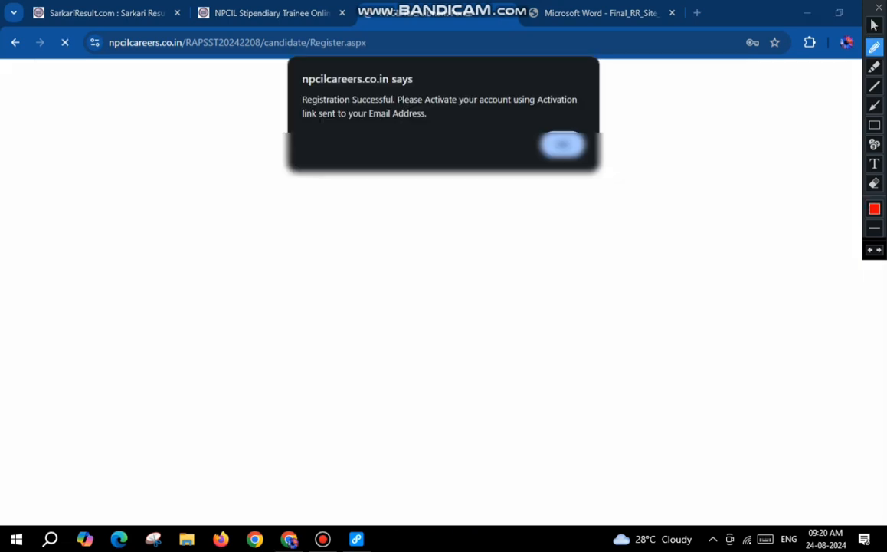
pyautogui.moveTo(295, 94); pyautogui.dragTo(307, 91)
pyautogui.moveTo(363, 96); pyautogui.dragTo(392, 93)
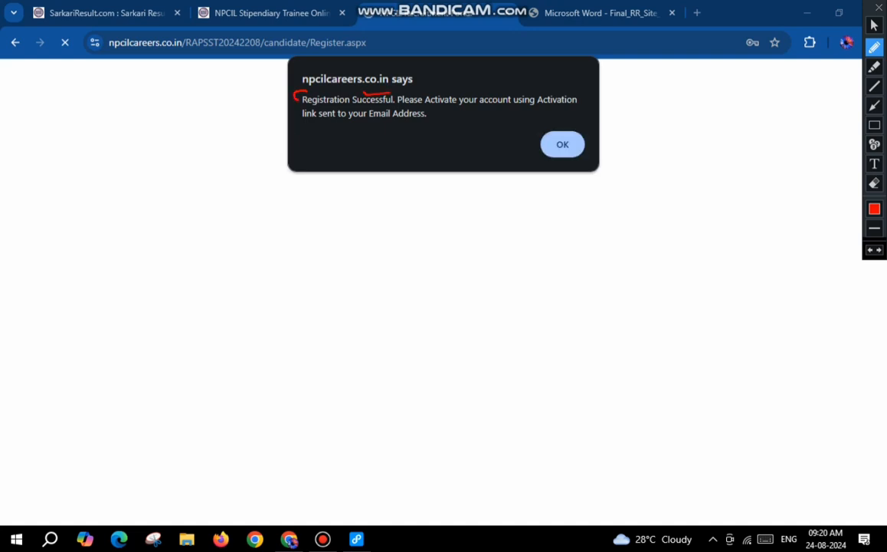
pyautogui.moveTo(521, 107); pyautogui.dragTo(547, 107)
pyautogui.moveTo(319, 122); pyautogui.dragTo(422, 123)
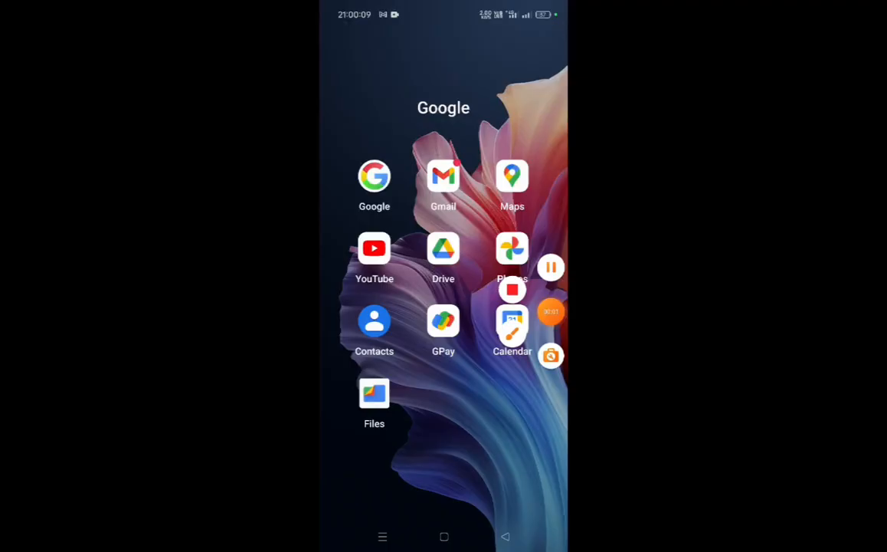
# Step: Switch to Gmail on the phone and open the "Message from NPCIL Careers" e-mail from noreply.npcilcareers
pyautogui.click(512, 333)
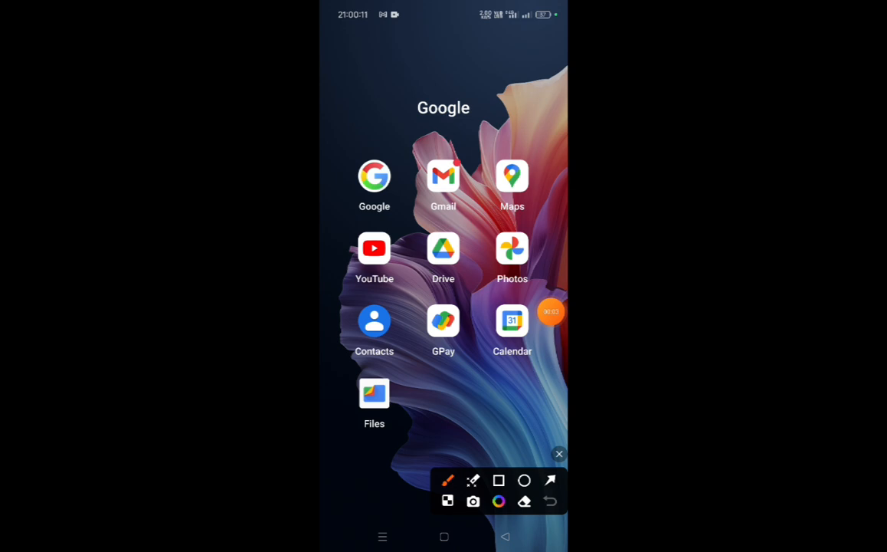
pyautogui.moveTo(423, 160)
pyautogui.mouseDown()
pyautogui.moveTo(414, 198)
pyautogui.moveTo(478, 195)
pyautogui.moveTo(445, 143)
pyautogui.mouseUp()
pyautogui.click(560, 453)
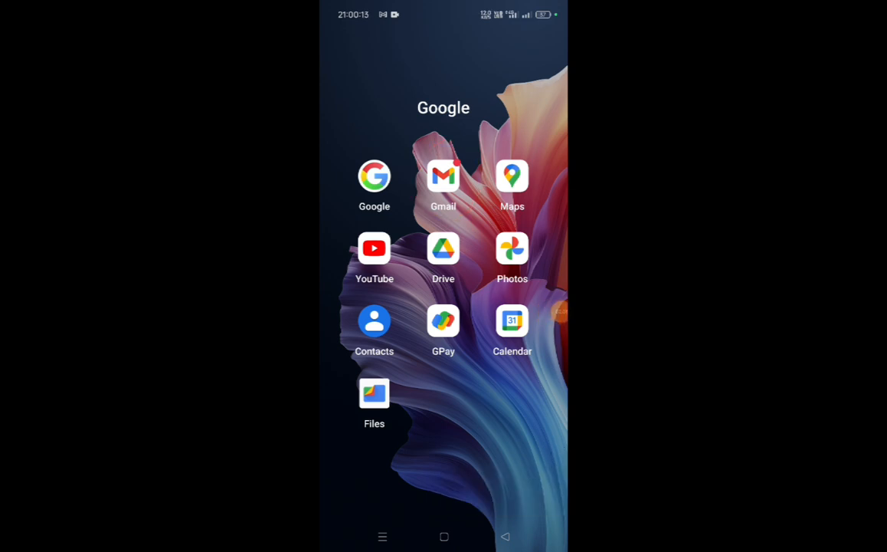
pyautogui.click(443, 176)
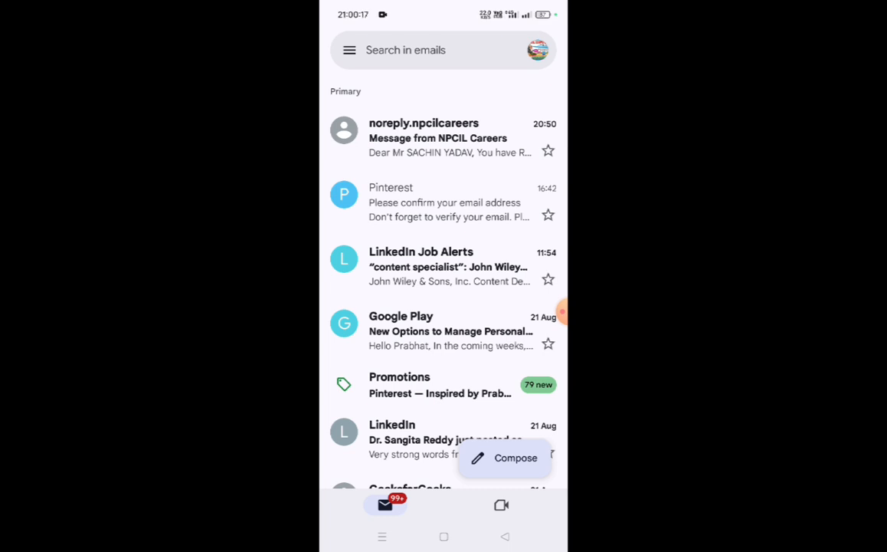
pyautogui.click(561, 312)
pyautogui.click(512, 333)
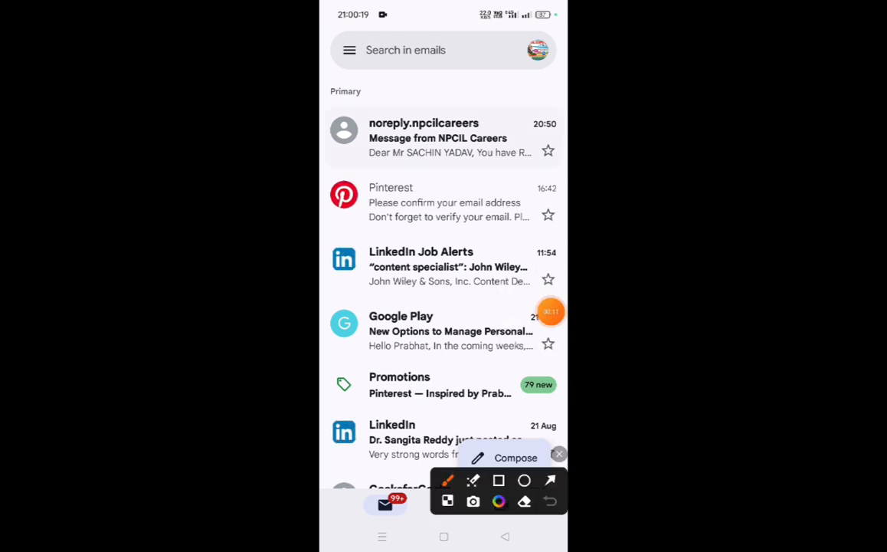
pyautogui.moveTo(373, 108)
pyautogui.mouseDown()
pyautogui.moveTo(352, 154)
pyautogui.moveTo(460, 170)
pyautogui.moveTo(533, 122)
pyautogui.moveTo(373, 108)
pyautogui.moveTo(417, 152)
pyautogui.moveTo(483, 120)
pyautogui.mouseUp()
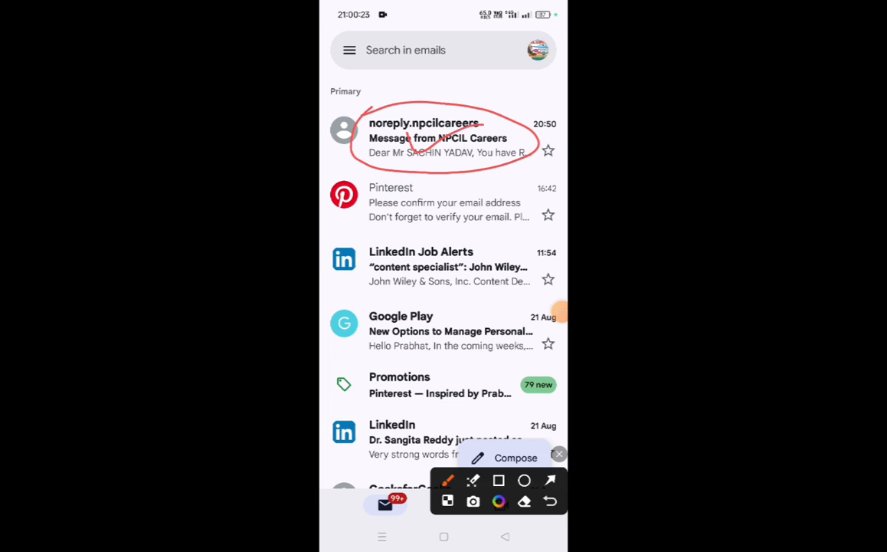
pyautogui.click(559, 454)
pyautogui.click(447, 138)
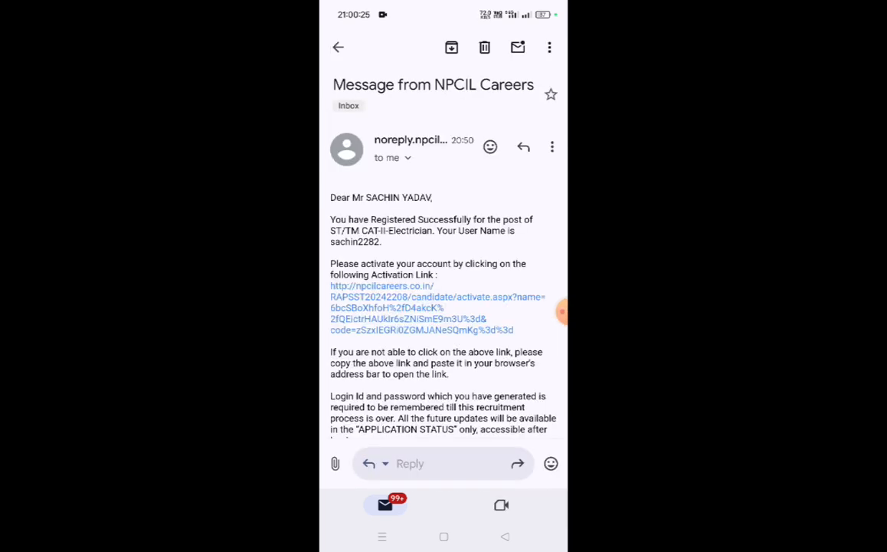
# Step: Follow the account activation link in the NPCIL Careers e-mail
pyautogui.click(560, 310)
pyautogui.click(511, 331)
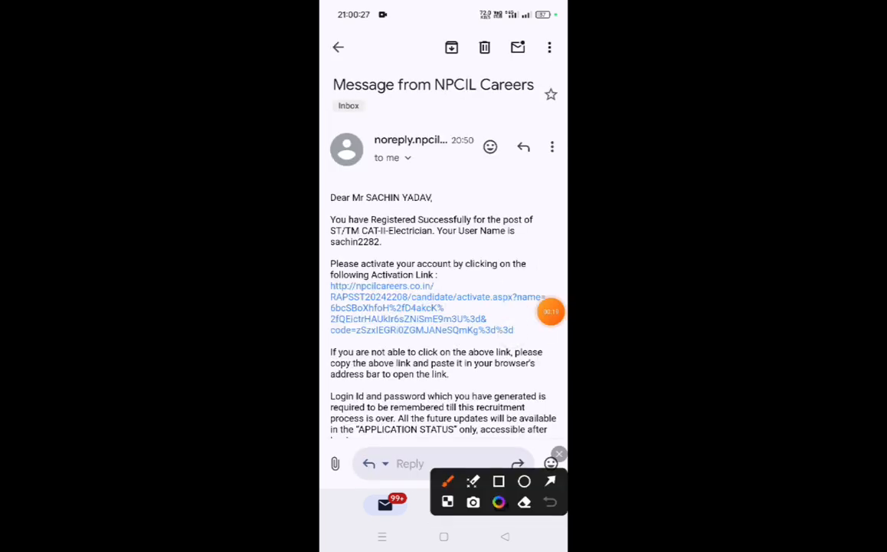
pyautogui.moveTo(381, 267)
pyautogui.mouseDown()
pyautogui.moveTo(331, 282)
pyautogui.moveTo(341, 352)
pyautogui.moveTo(536, 321)
pyautogui.moveTo(465, 262)
pyautogui.moveTo(376, 266)
pyautogui.mouseUp()
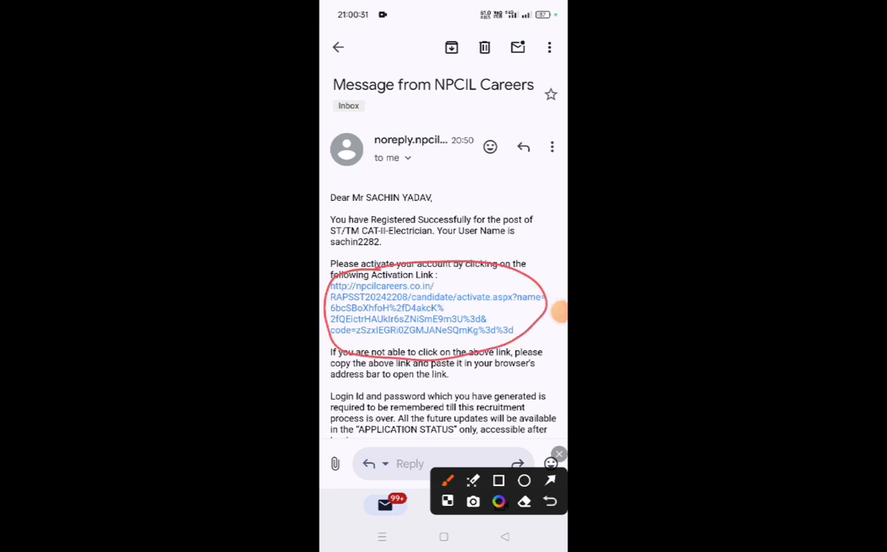
pyautogui.click(560, 454)
pyautogui.click(421, 306)
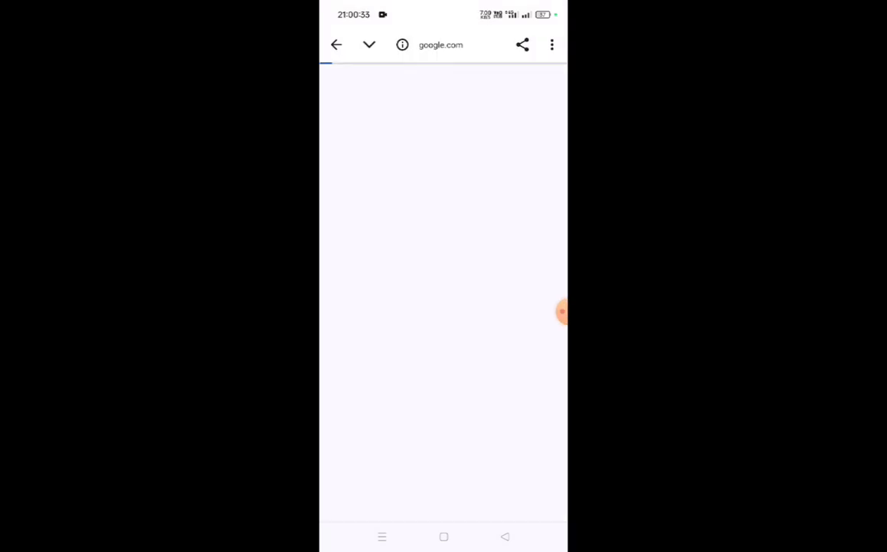
# Step: Acknowledge the account activation message on the npcilcareers.co.in page
pyautogui.click(561, 312)
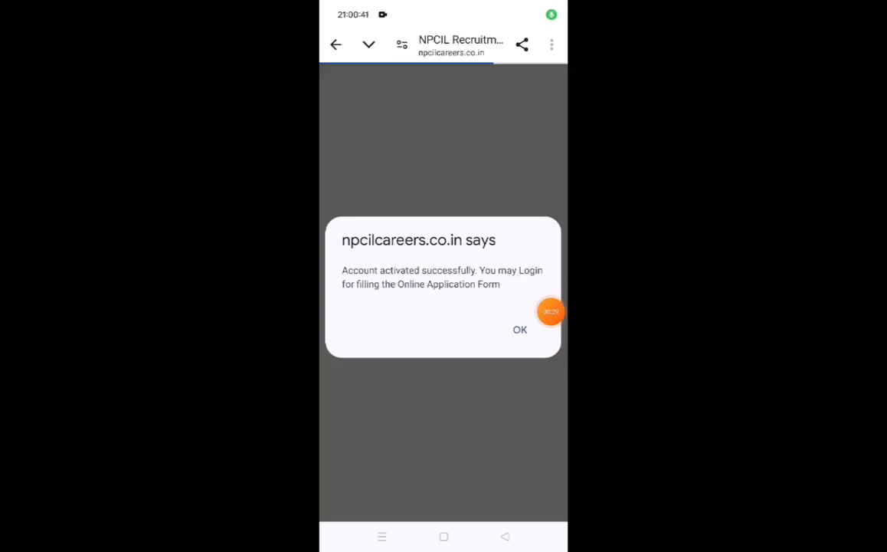
pyautogui.click(551, 311)
pyautogui.click(512, 334)
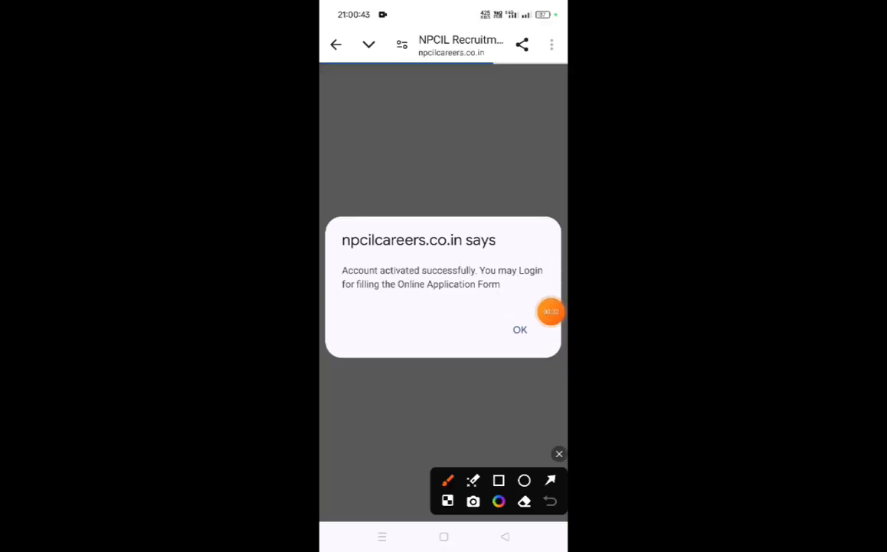
pyautogui.moveTo(387, 254)
pyautogui.mouseDown()
pyautogui.moveTo(448, 247)
pyautogui.moveTo(506, 220)
pyautogui.mouseUp()
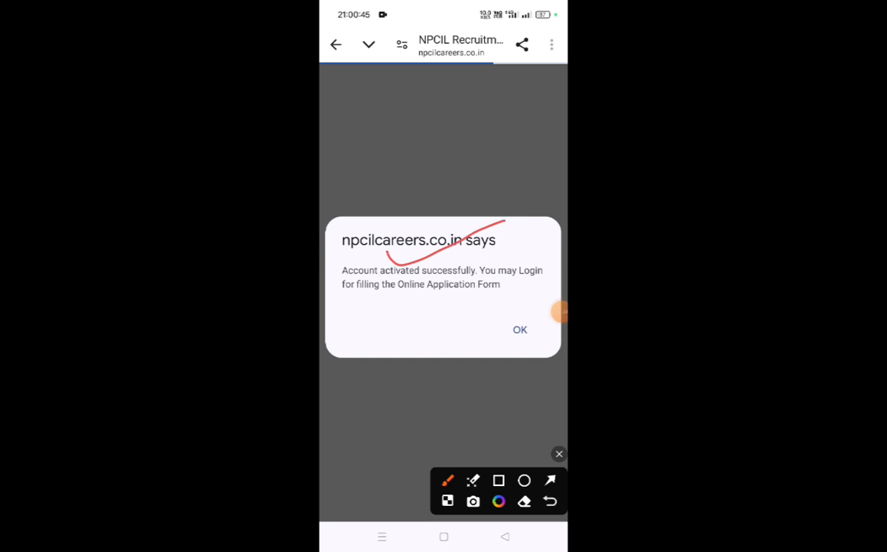
pyautogui.moveTo(513, 312)
pyautogui.mouseDown()
pyautogui.moveTo(500, 340)
pyautogui.moveTo(535, 330)
pyautogui.moveTo(521, 310)
pyautogui.mouseUp()
pyautogui.click(558, 453)
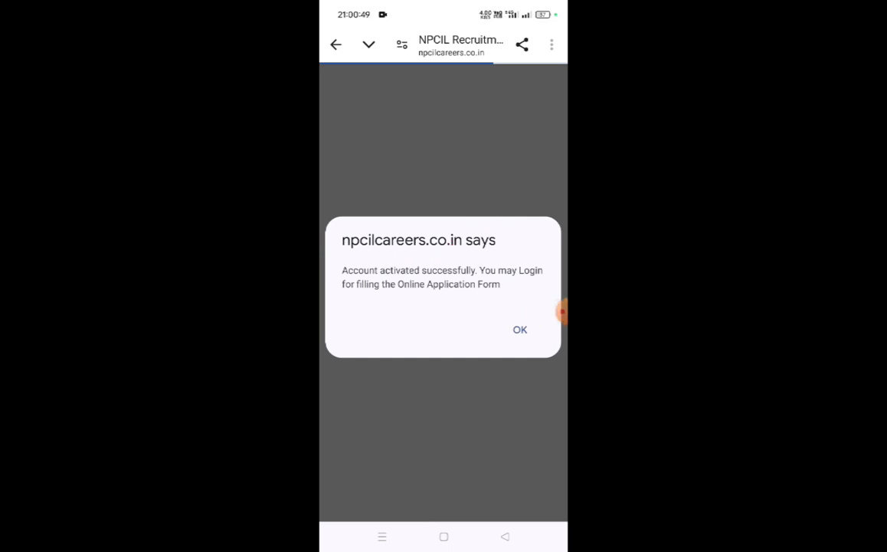
pyautogui.click(520, 329)
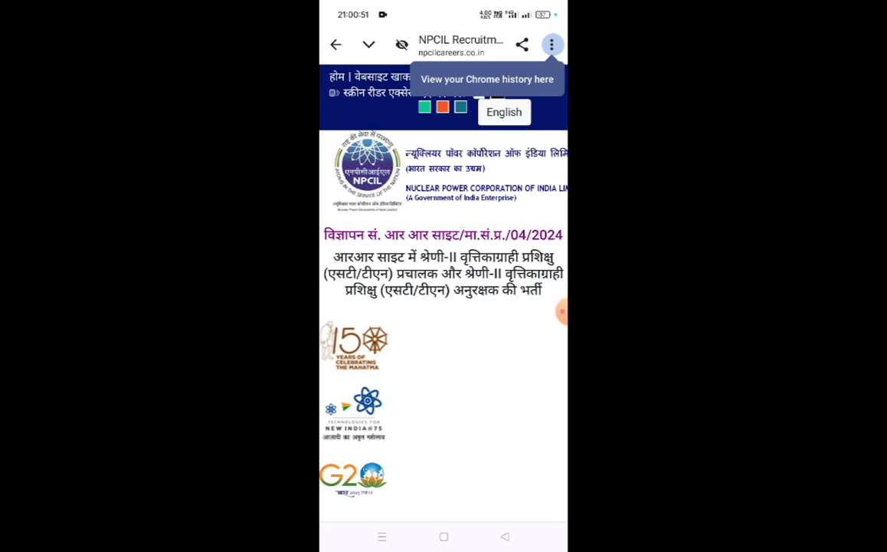
pyautogui.click(562, 311)
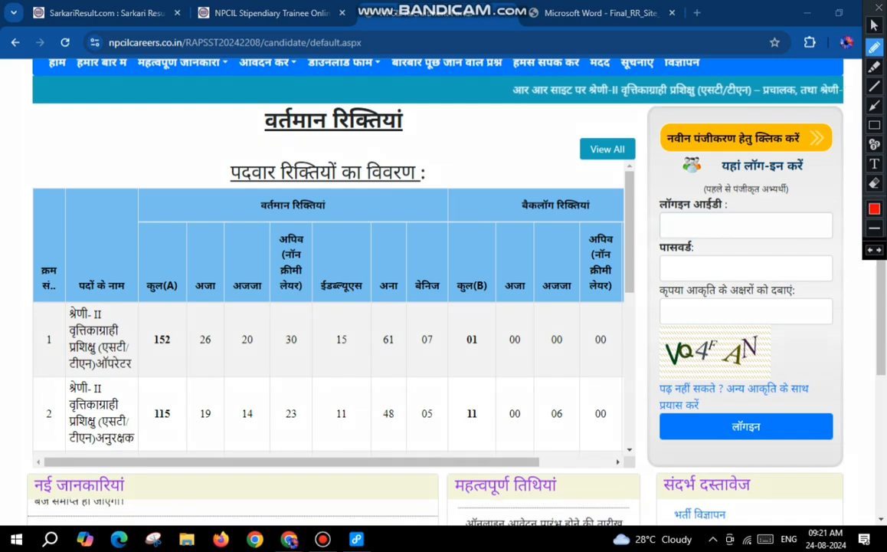
# Step: Log in to the NPCIL candidate portal with the login ID, account password and captcha, and dismiss the session notice
pyautogui.moveTo(692, 228); pyautogui.dragTo(741, 220)
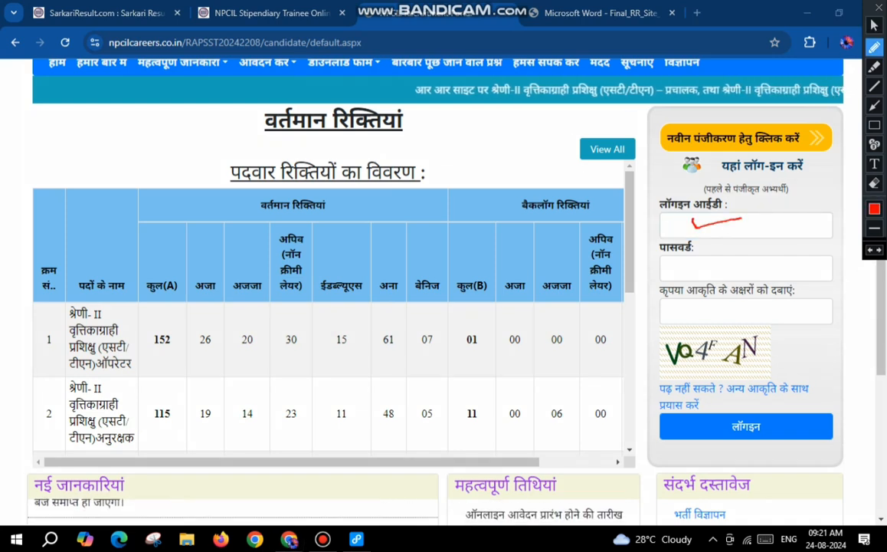
pyautogui.moveTo(688, 264)
pyautogui.mouseDown()
pyautogui.moveTo(689, 273)
pyautogui.moveTo(733, 265)
pyautogui.mouseUp()
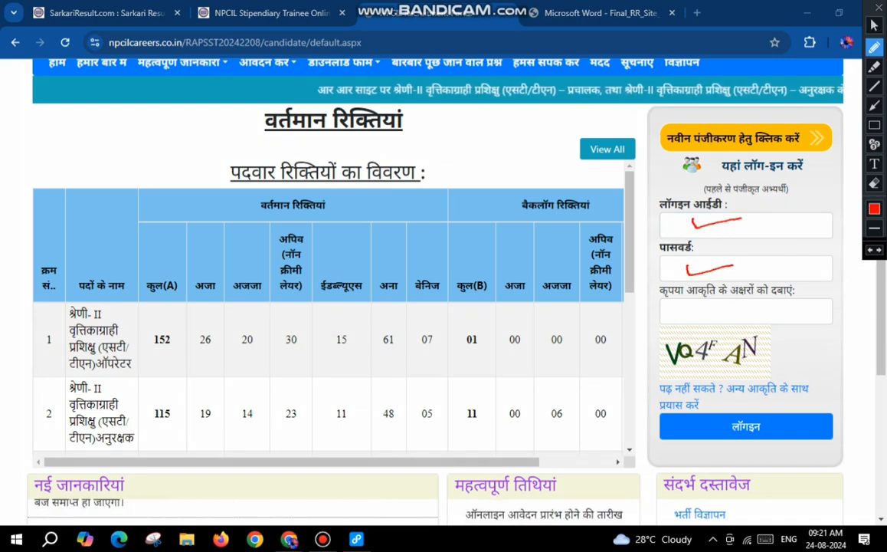
pyautogui.moveTo(698, 312); pyautogui.dragTo(707, 337)
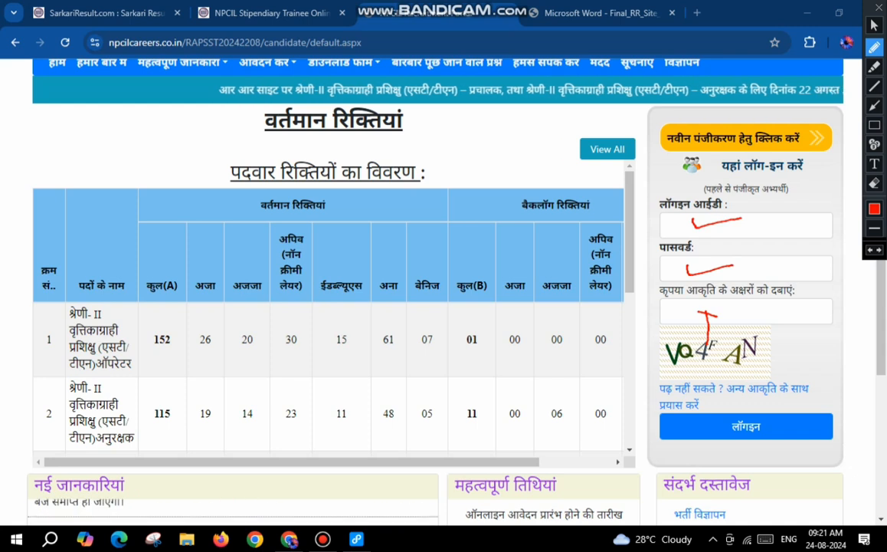
pyautogui.moveTo(707, 428); pyautogui.dragTo(760, 424)
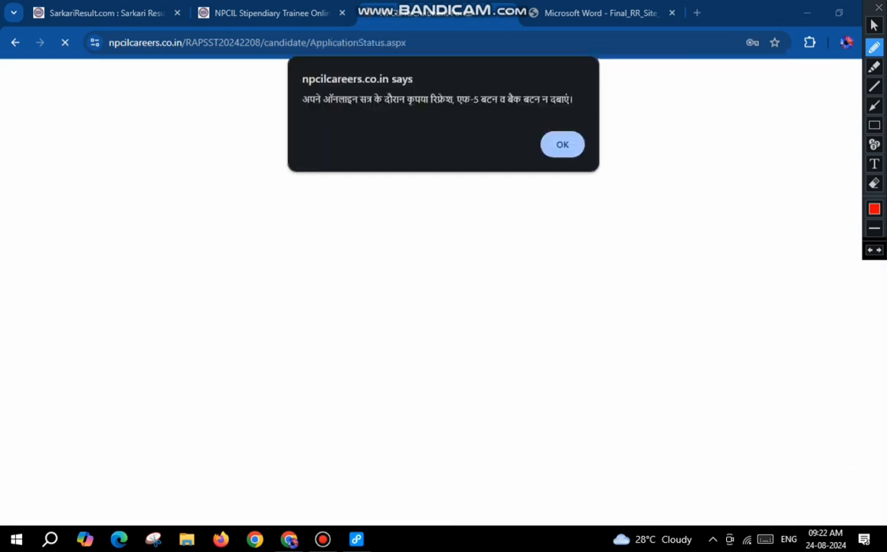
pyautogui.moveTo(311, 108); pyautogui.dragTo(476, 107)
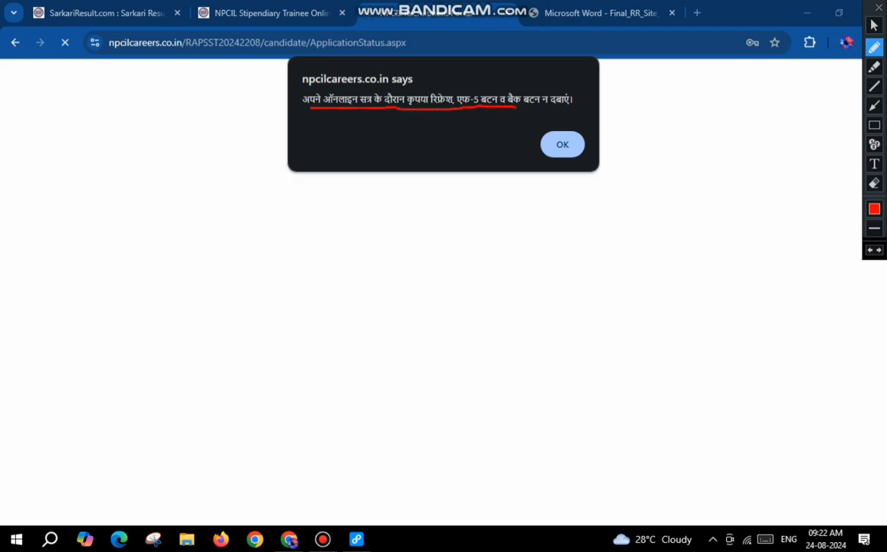
pyautogui.moveTo(571, 129); pyautogui.dragTo(537, 140)
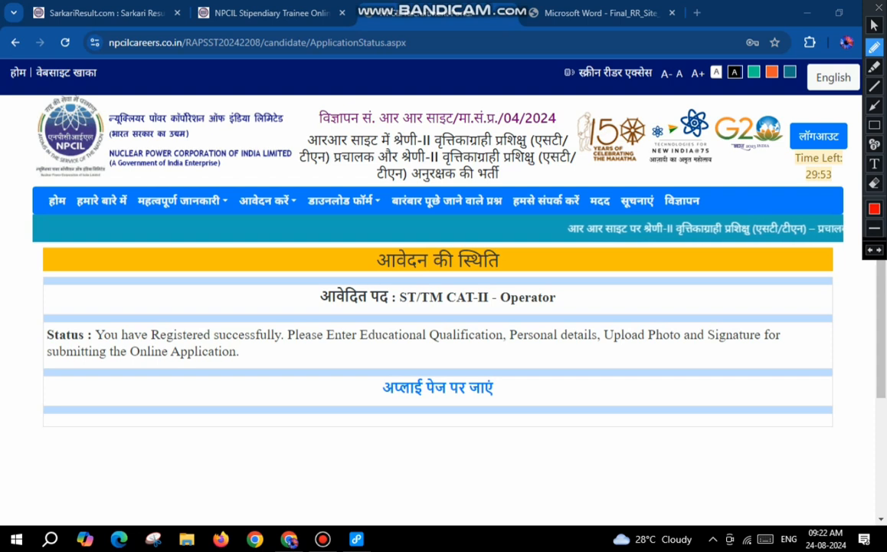
# Step: Go to the apply page and open the educational qualification (शैक्षणिक अर्हता) section, closing the instruction notes
pyautogui.moveTo(421, 387); pyautogui.dragTo(520, 377)
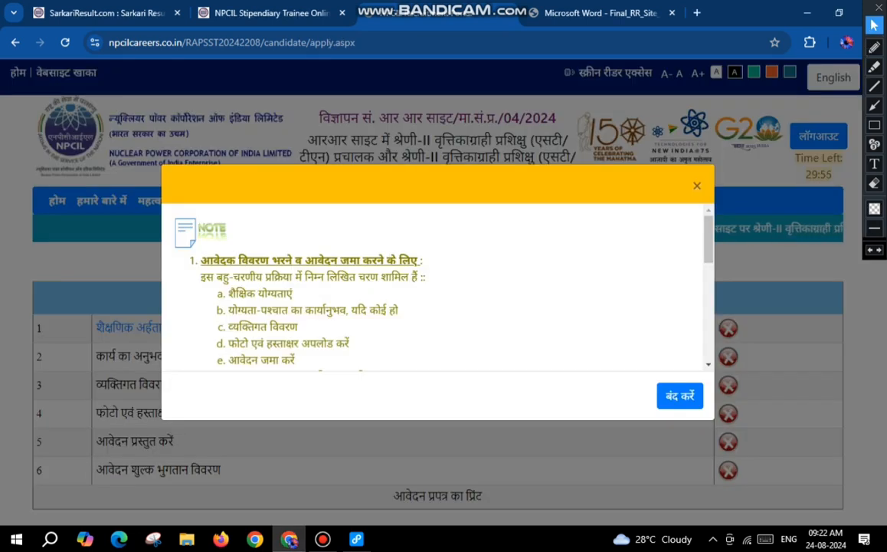
pyautogui.press('Escape')
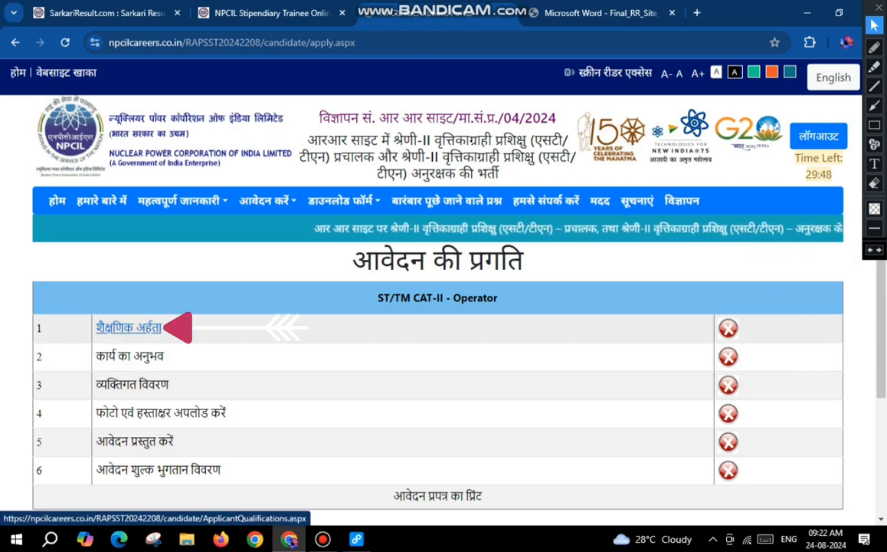
pyautogui.click(138, 328)
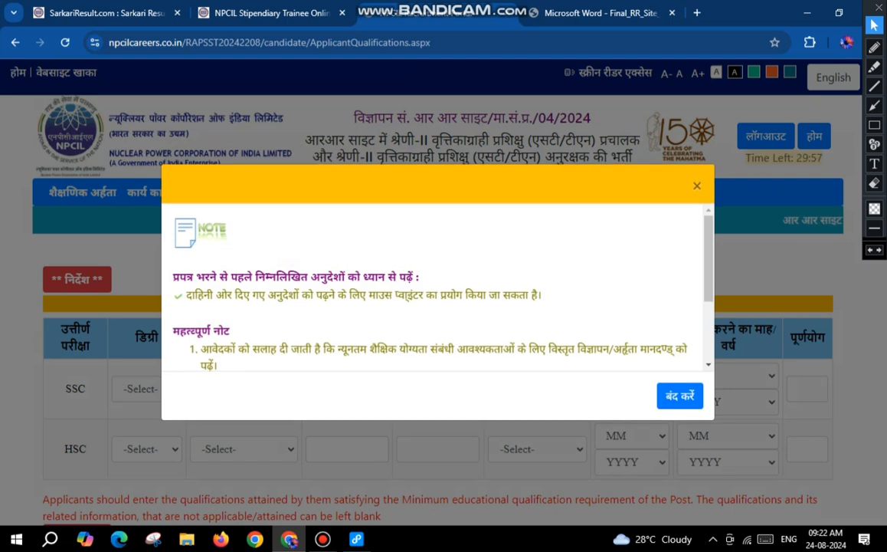
pyautogui.click(680, 395)
pyautogui.scroll(-2, 437, 307)
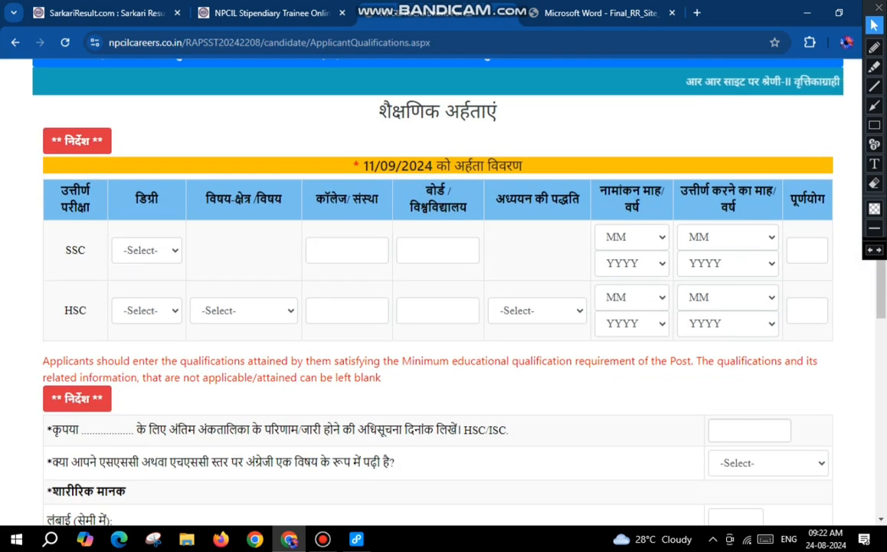
# Step: In the SSC row, choose the degree SSC and enter ND S I C BHA as the college and UP BOARD as the board
pyautogui.click(147, 250)
pyautogui.press('Down')
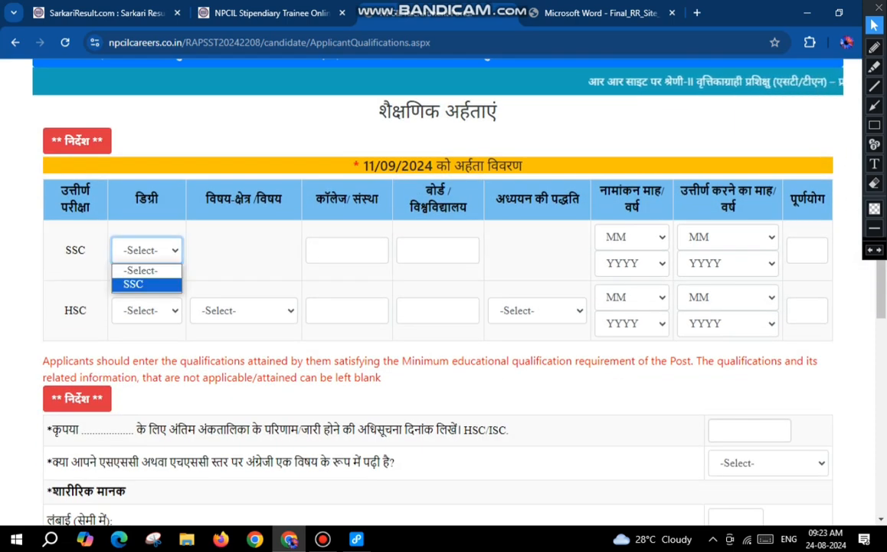
pyautogui.press('Return')
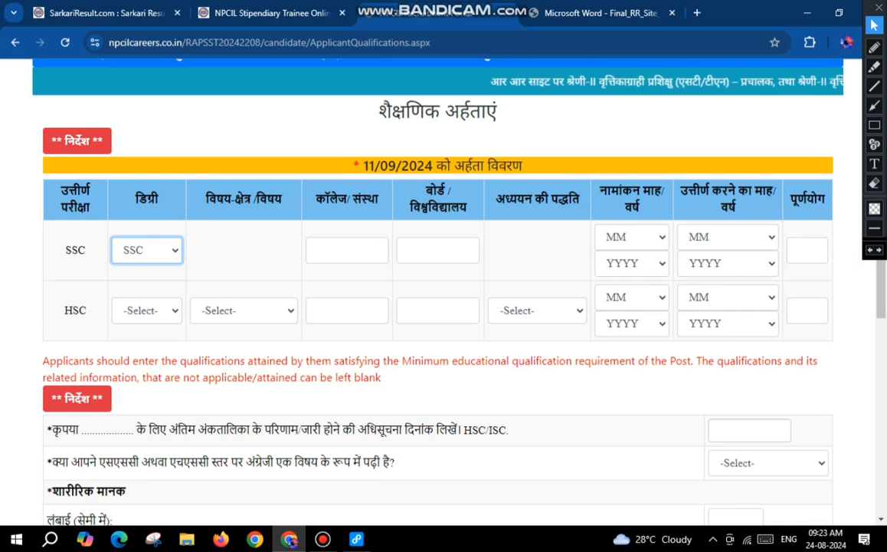
pyautogui.click(347, 251)
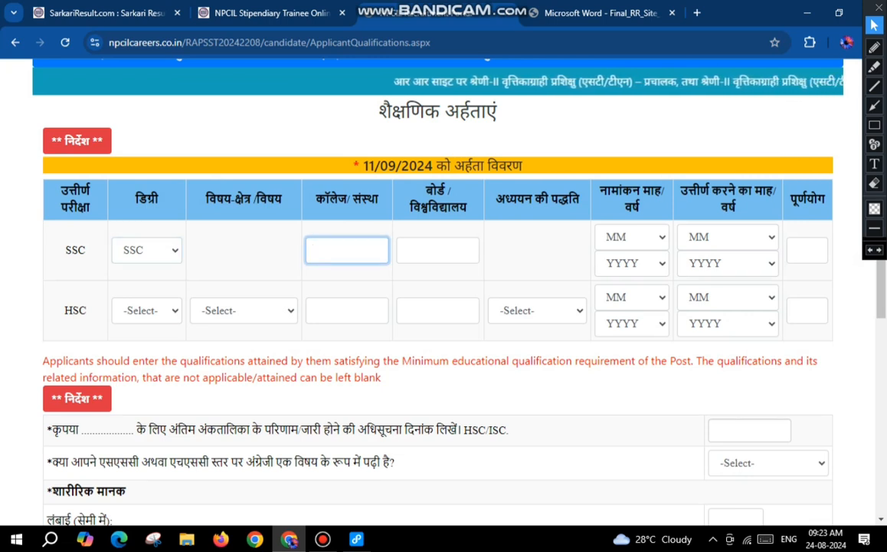
pyautogui.click(438, 250)
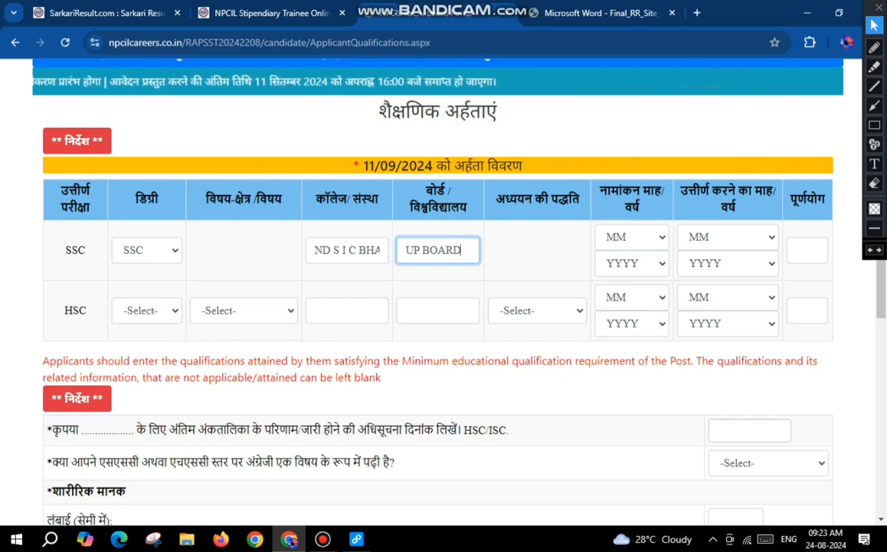
pyautogui.click(538, 231)
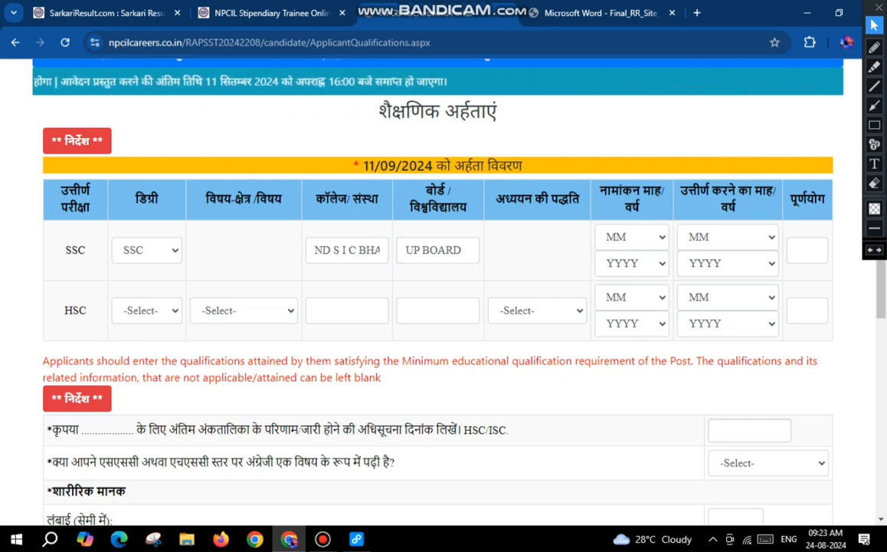
# Step: Set the SSC enrolment (नामांकन) month to 5 and year to 2018
pyautogui.moveTo(600, 191); pyautogui.dragTo(640, 208)
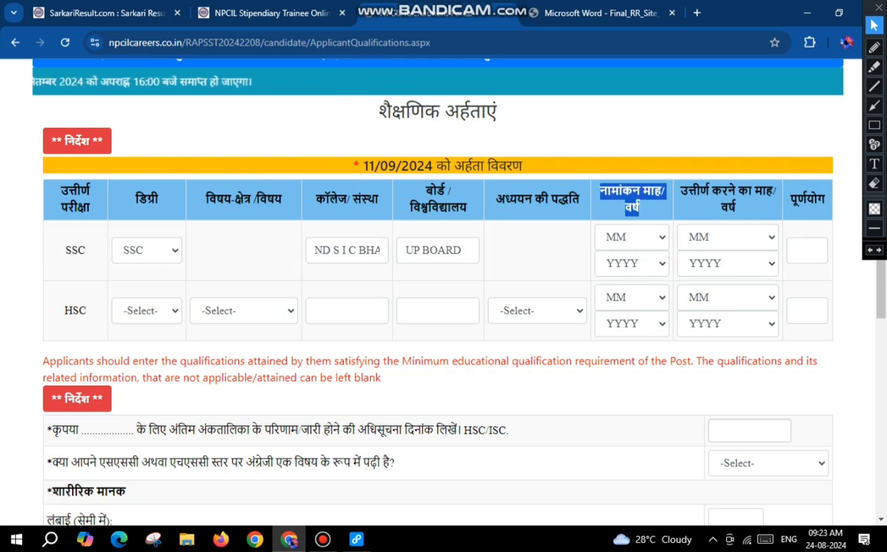
pyautogui.click(632, 237)
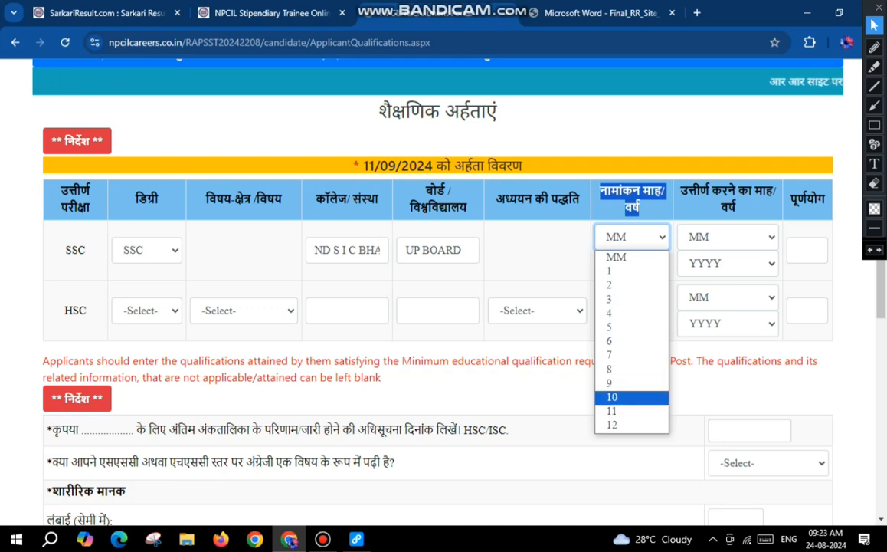
pyautogui.click(630, 327)
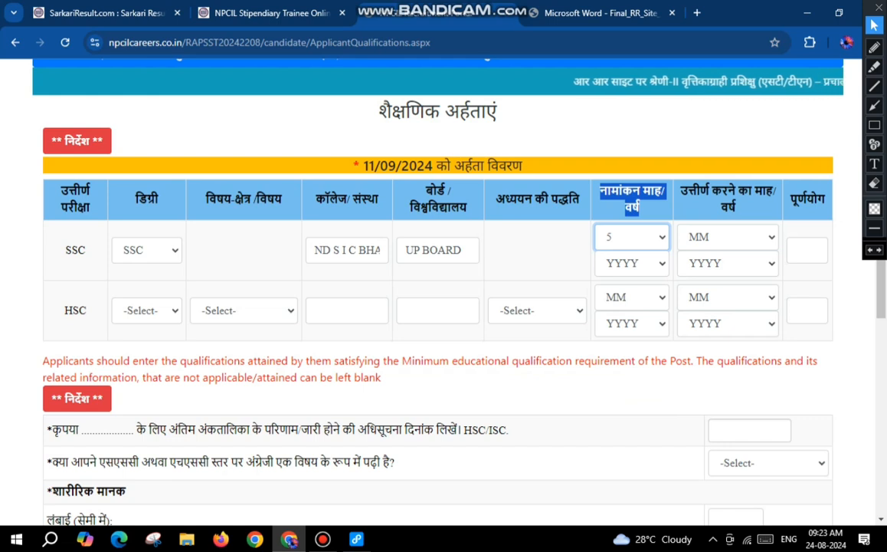
pyautogui.click(633, 264)
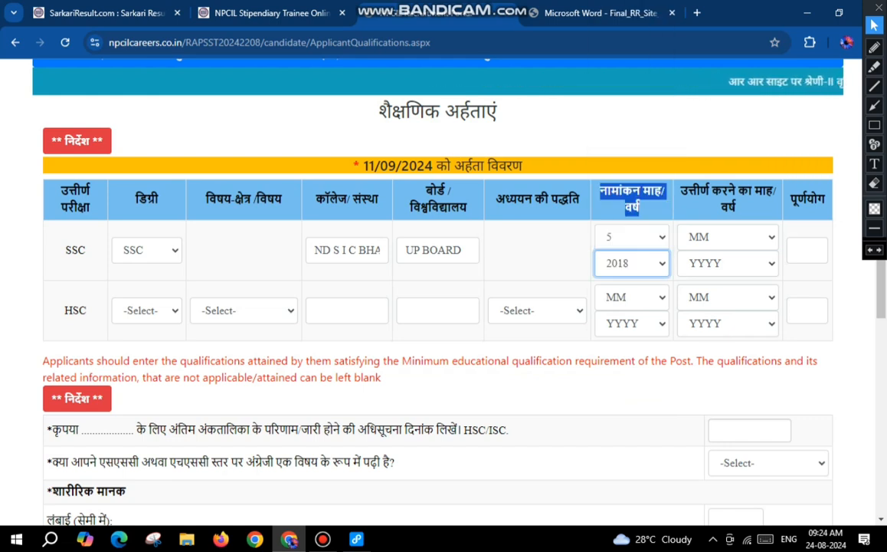
# Step: Set the SSC passing (उत्तीर्ण करने का) month to 6 and year to 2019
pyautogui.click(728, 237)
pyautogui.moveTo(681, 190); pyautogui.dragTo(737, 208)
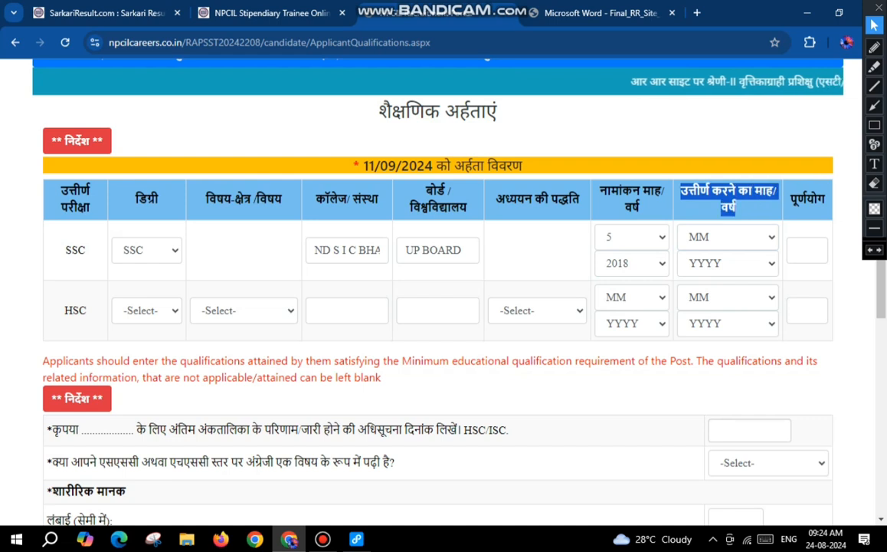
pyautogui.click(728, 237)
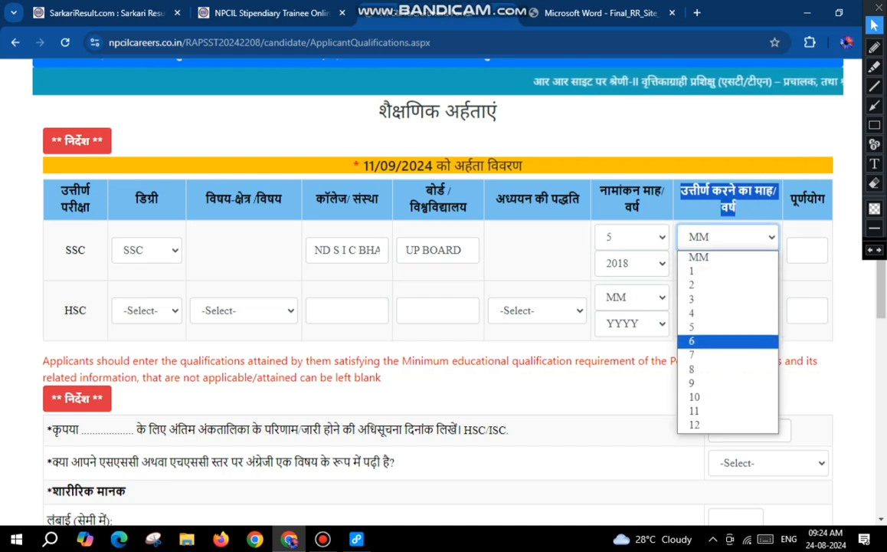
pyautogui.click(691, 340)
pyautogui.click(728, 263)
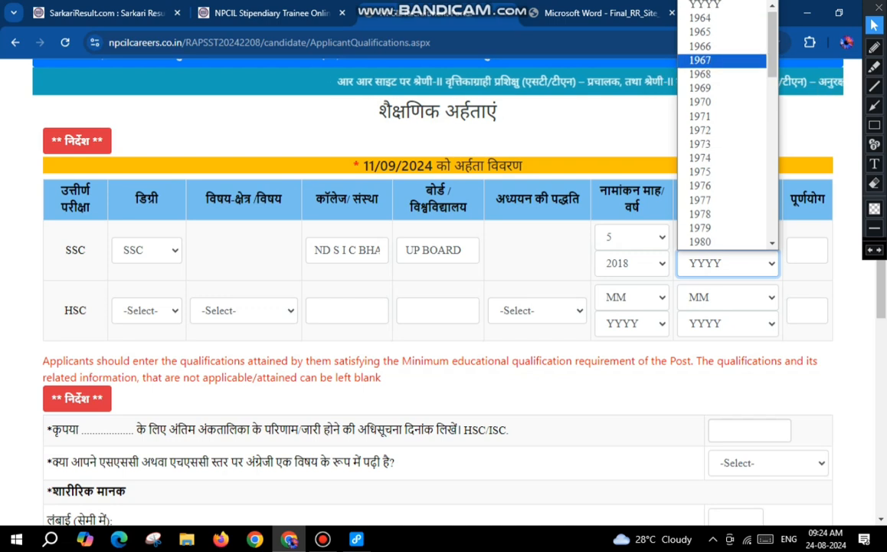
pyautogui.scroll(-10, 720, 87)
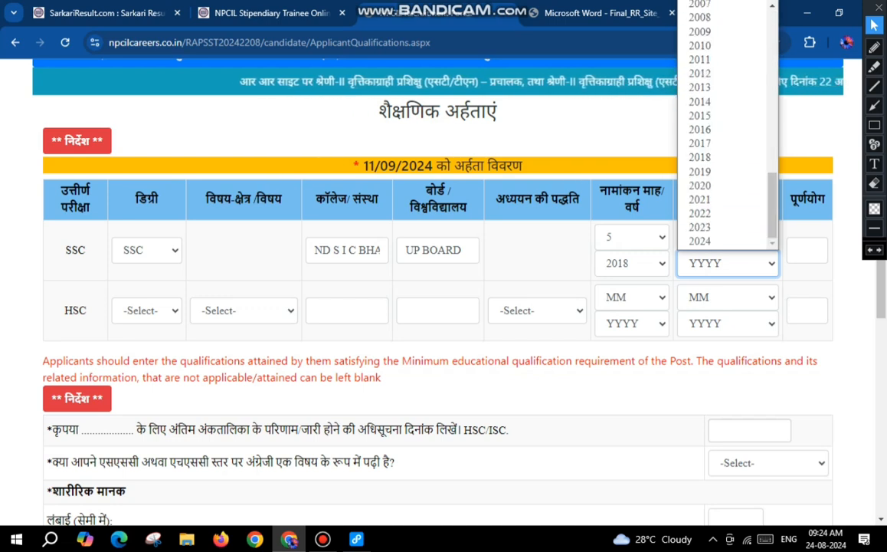
pyautogui.click(700, 170)
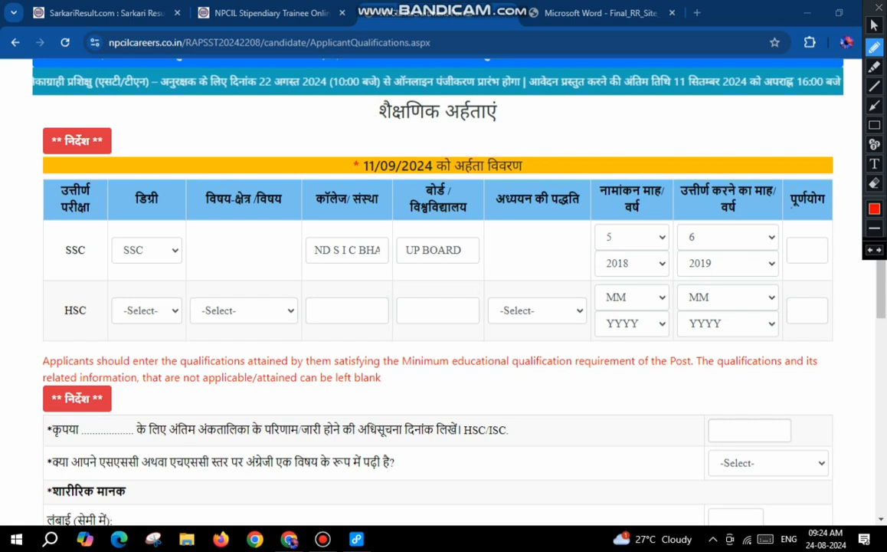
# Step: Enter 82 as the aggregate (पूर्णयोग) in the SSC row
pyautogui.moveTo(793, 215)
pyautogui.mouseDown()
pyautogui.moveTo(797, 231)
pyautogui.moveTo(802, 223)
pyautogui.mouseUp()
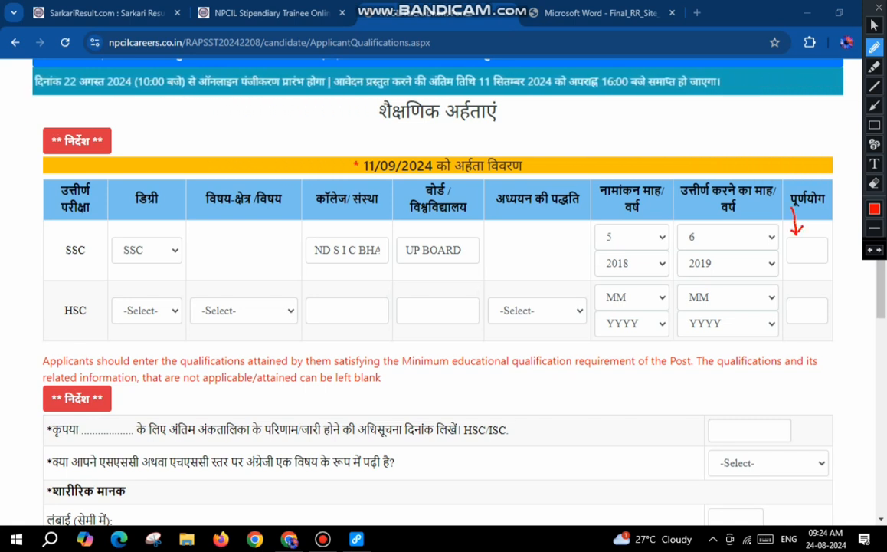
pyautogui.moveTo(793, 245); pyautogui.dragTo(820, 241)
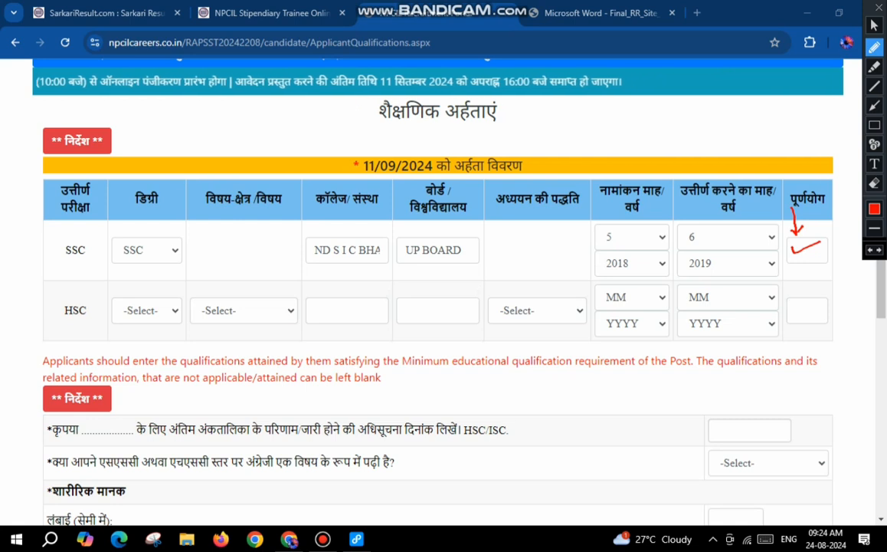
pyautogui.press('Escape')
pyautogui.write('82')
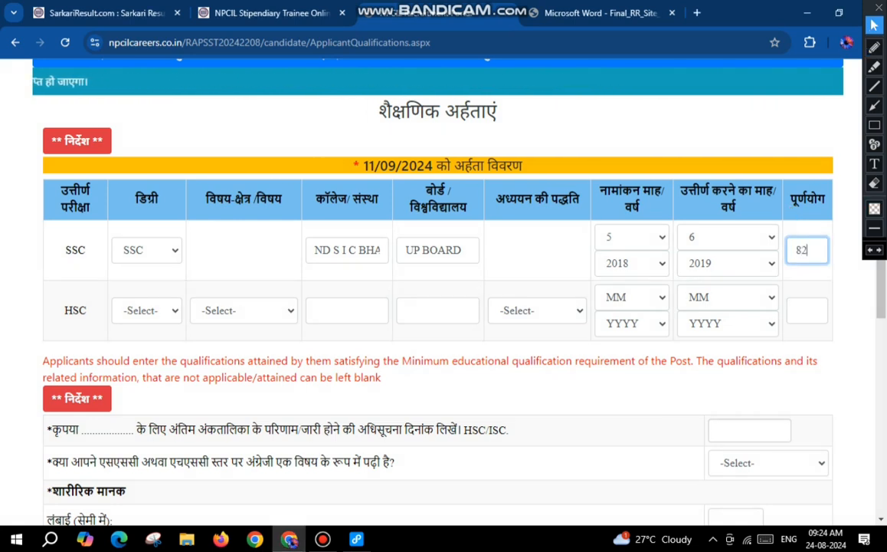
# Step: In the HSC row, choose HSC/ISC as the degree and Science with PCM as the subject area
pyautogui.click(147, 310)
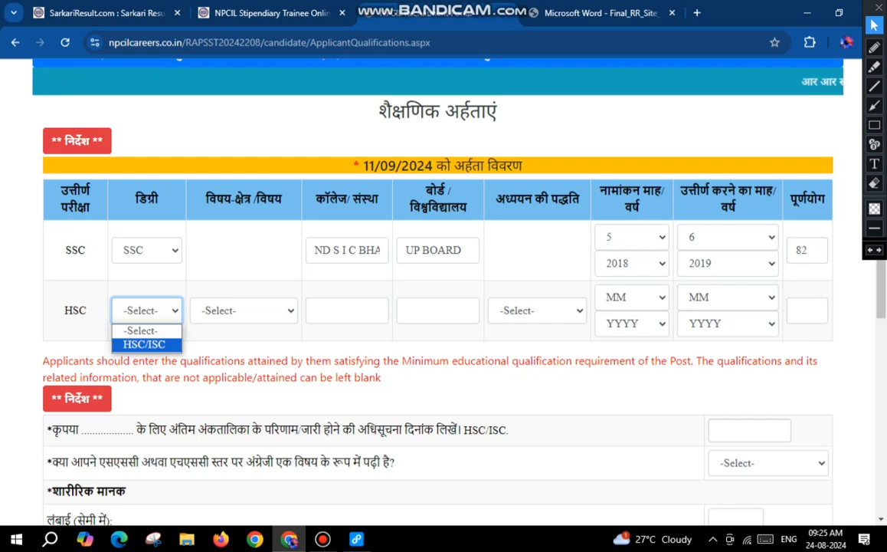
pyautogui.press('Return')
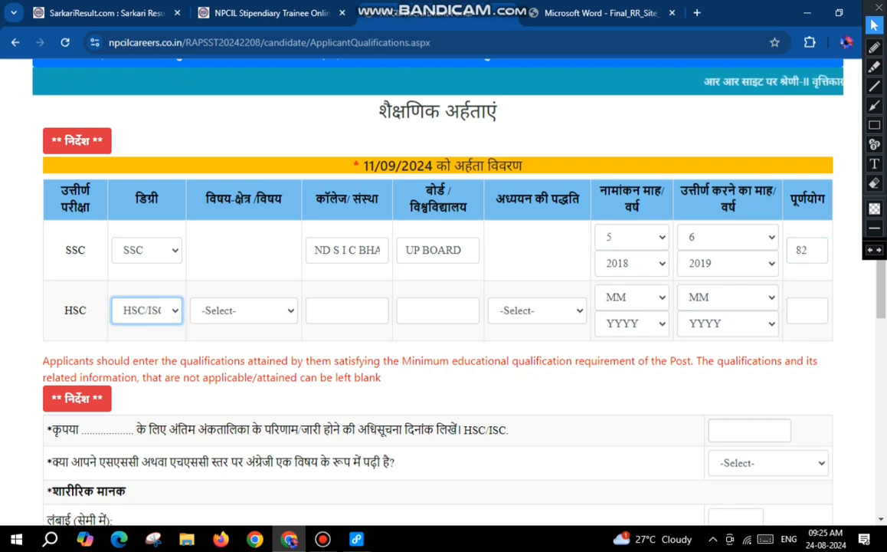
pyautogui.click(243, 310)
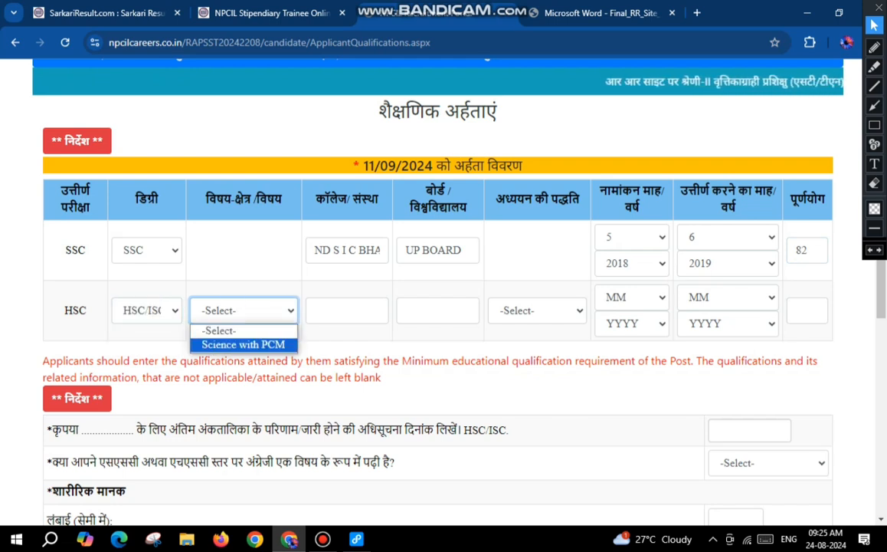
pyautogui.press('Return')
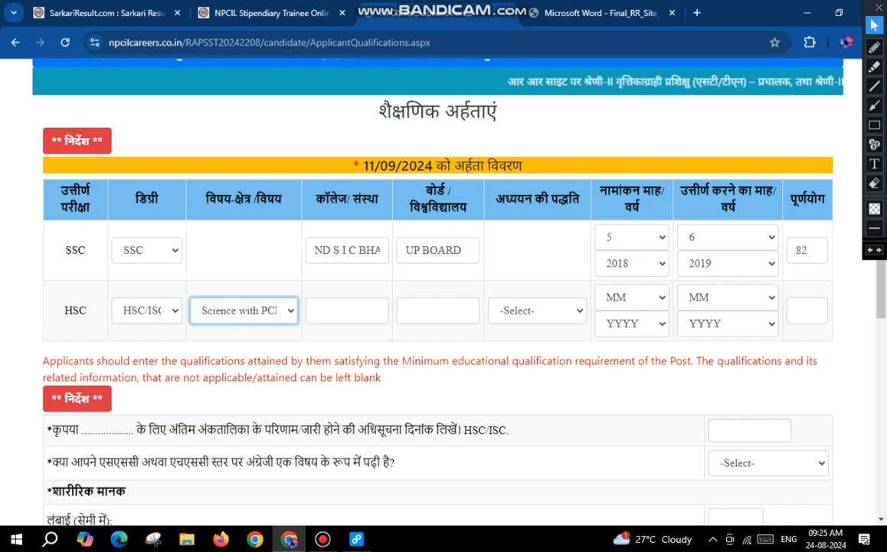
# Step: Complete the HSC row with ND S IC BHA, UP BOARD, Full Time, enrolment 7/2019, passing 6/2021 and aggregate 87, and set SSC enrolment year 2017
pyautogui.press('Tab')
pyautogui.click(437, 311)
pyautogui.click(537, 311)
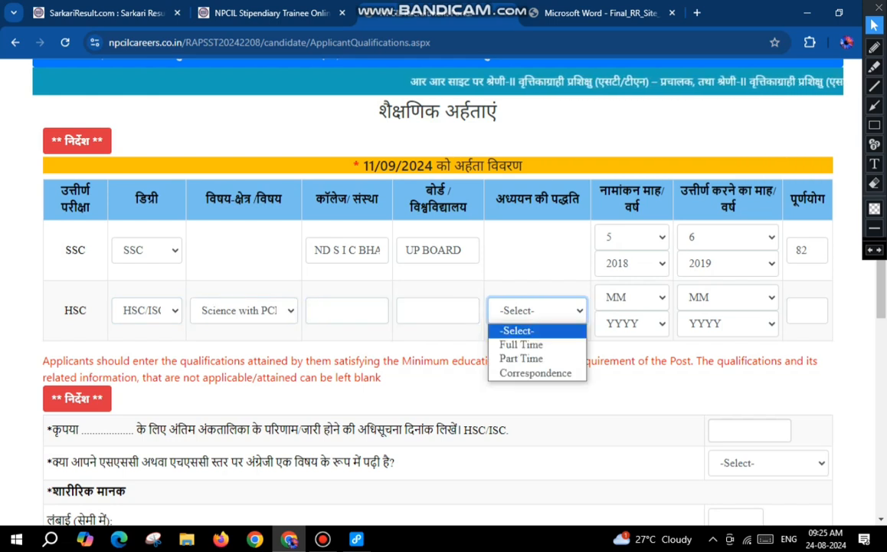
pyautogui.press('Return')
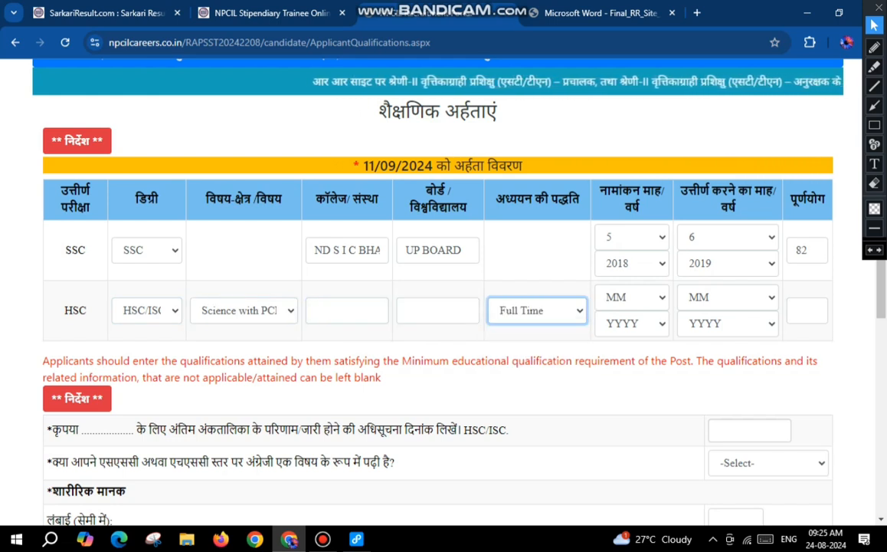
pyautogui.click(632, 298)
pyautogui.click(632, 298)
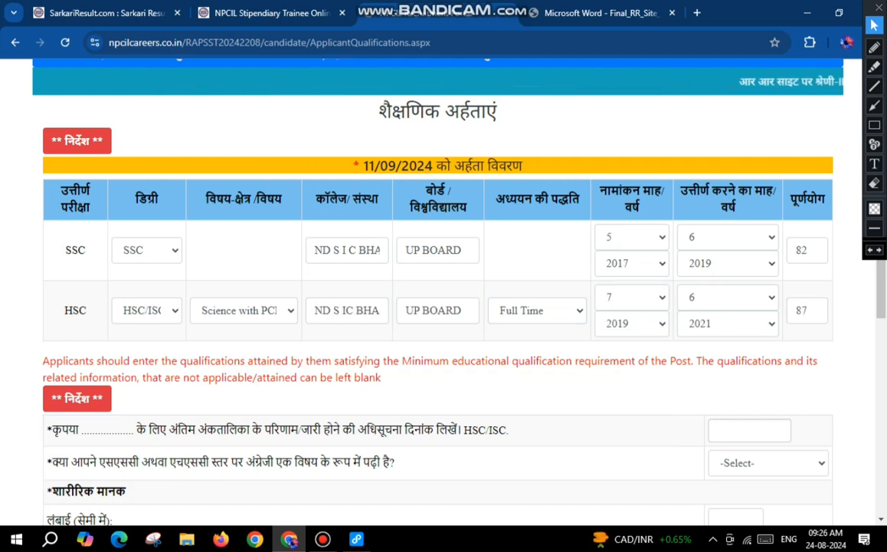
# Step: Enter 14/07/2021 as the HSC/ISC final marksheet result or issue notification date
pyautogui.scroll(-3, 437, 291)
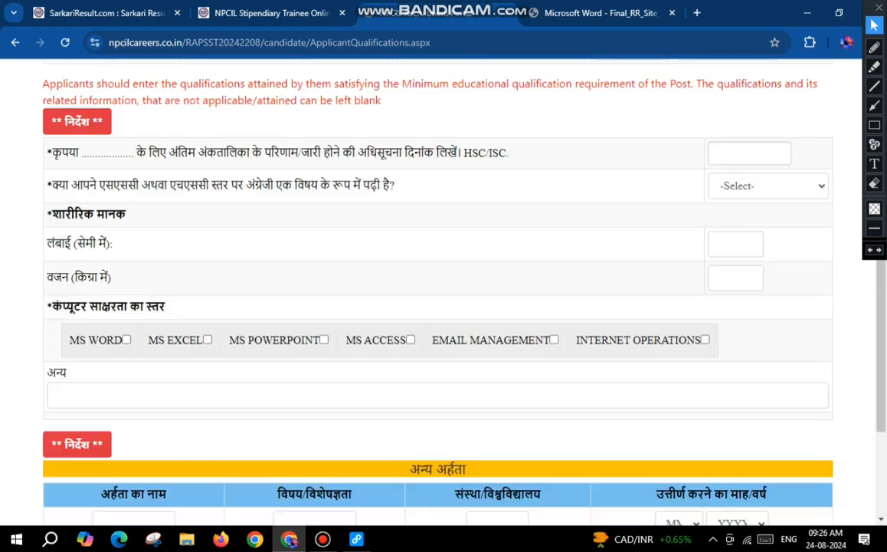
pyautogui.moveTo(51, 152); pyautogui.dragTo(508, 152)
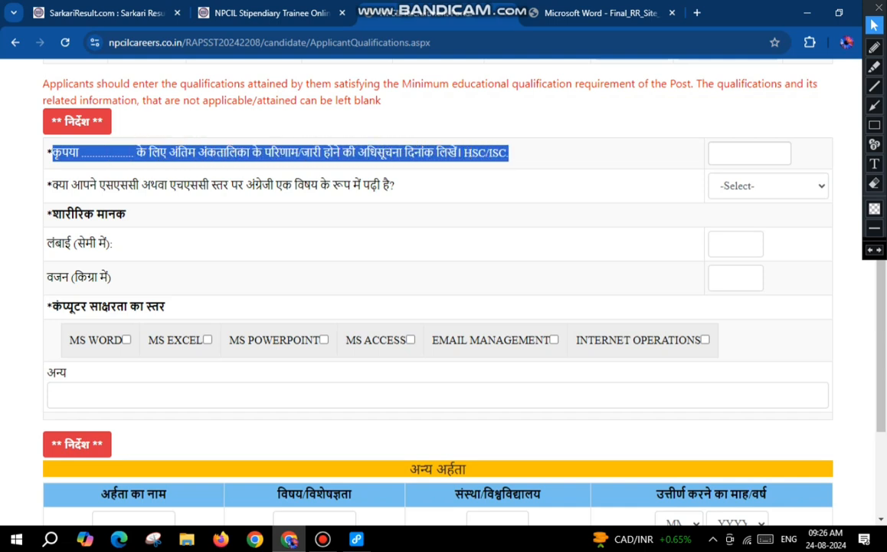
pyautogui.click(510, 153)
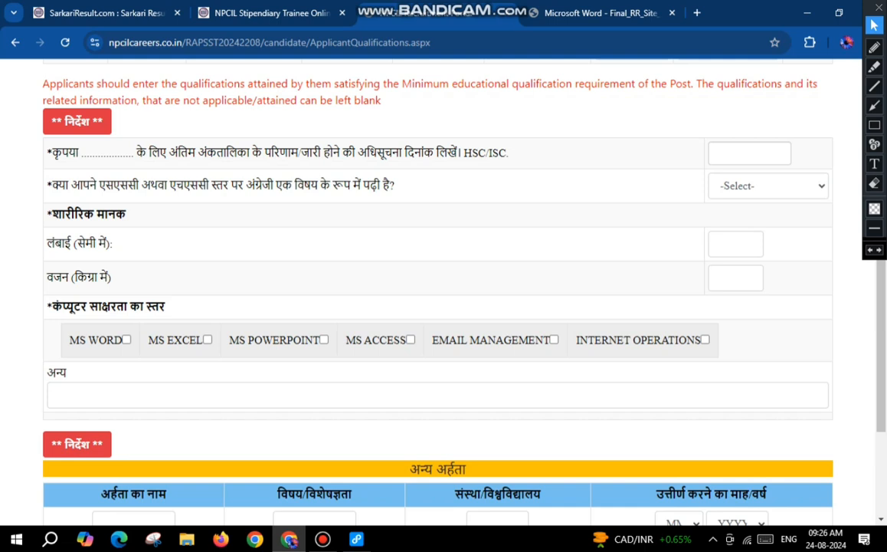
pyautogui.click(749, 153)
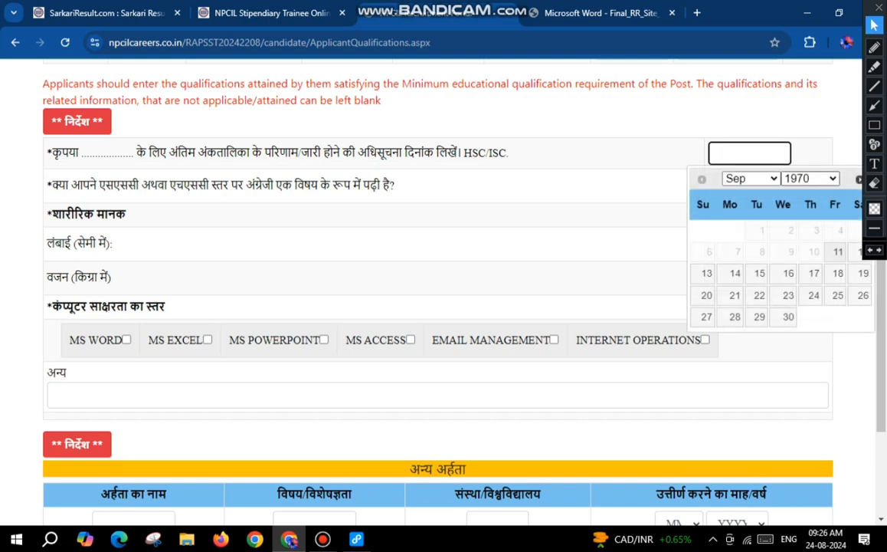
pyautogui.click(811, 178)
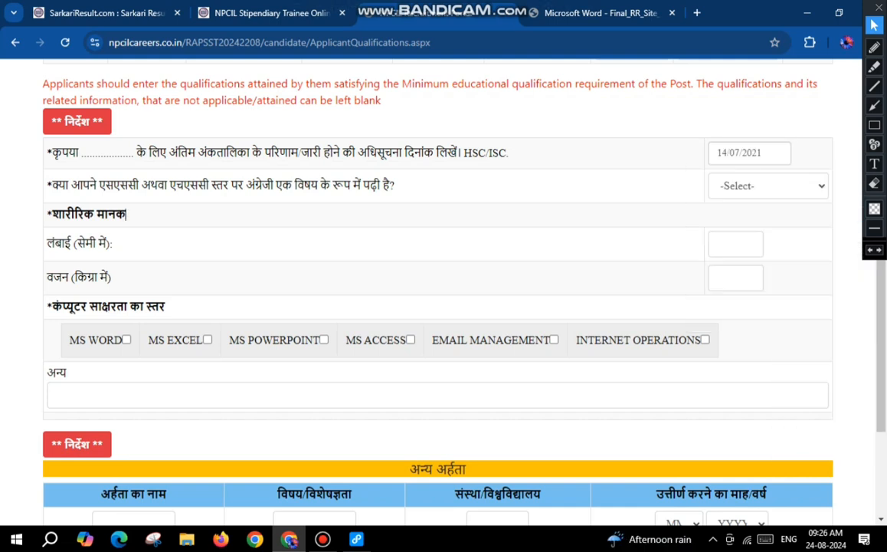
# Step: Answer YES to having studied English as a subject at SSC or HSC level
pyautogui.moveTo(51, 185); pyautogui.dragTo(395, 184)
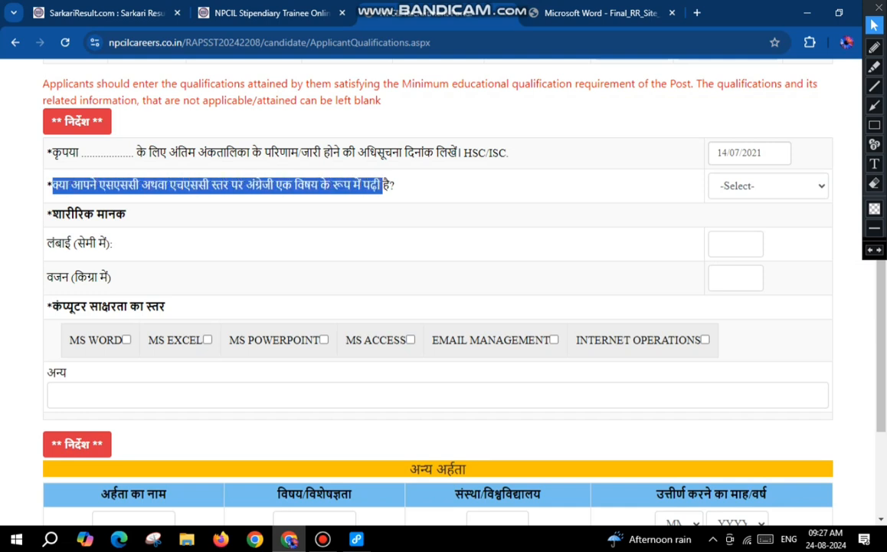
pyautogui.click(395, 185)
pyautogui.click(766, 185)
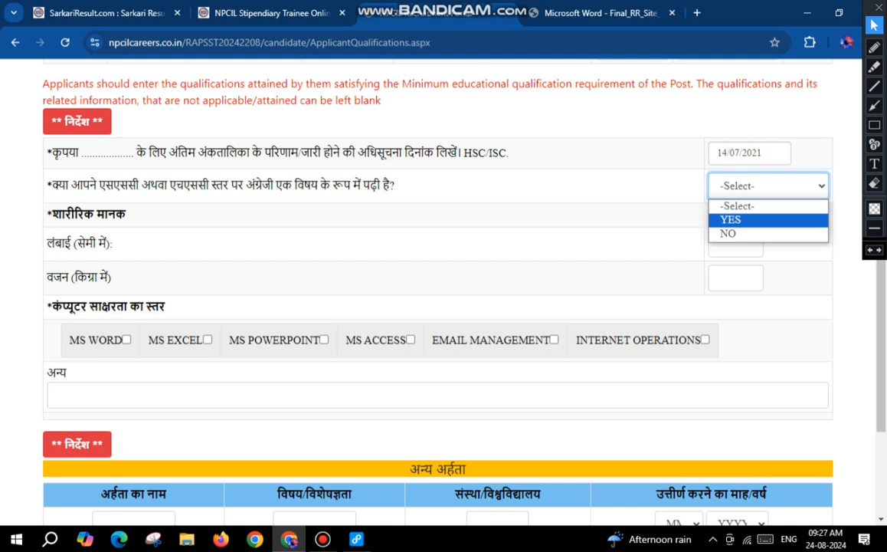
pyautogui.click(736, 217)
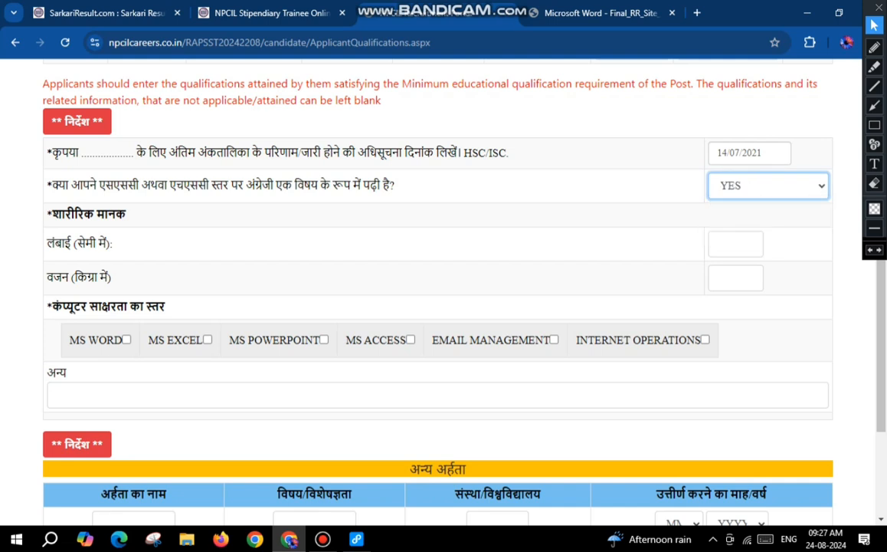
# Step: Under physical standards (शारीरिक मानक), set the height to 171 cm and the weight to 54 kg
pyautogui.moveTo(52, 214); pyautogui.dragTo(125, 214)
pyautogui.moveTo(48, 243); pyautogui.dragTo(113, 243)
pyautogui.click(736, 244)
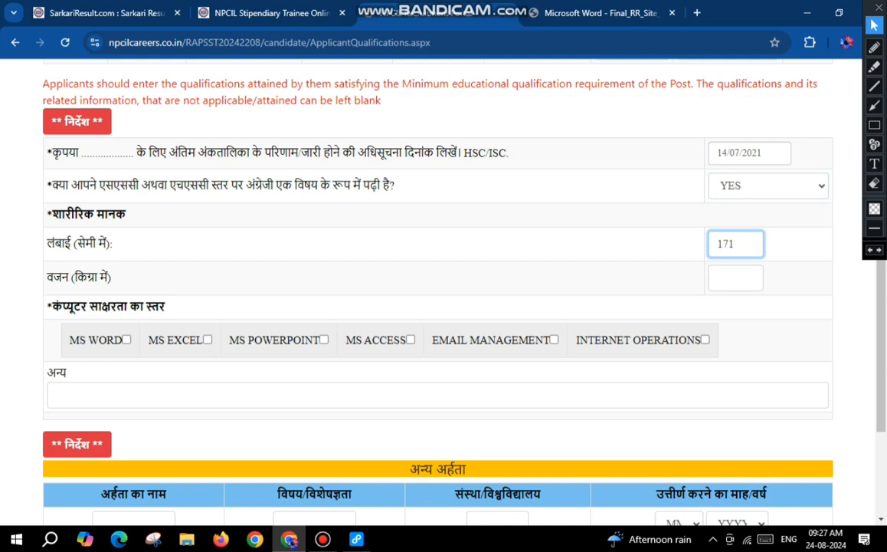
pyautogui.click(735, 277)
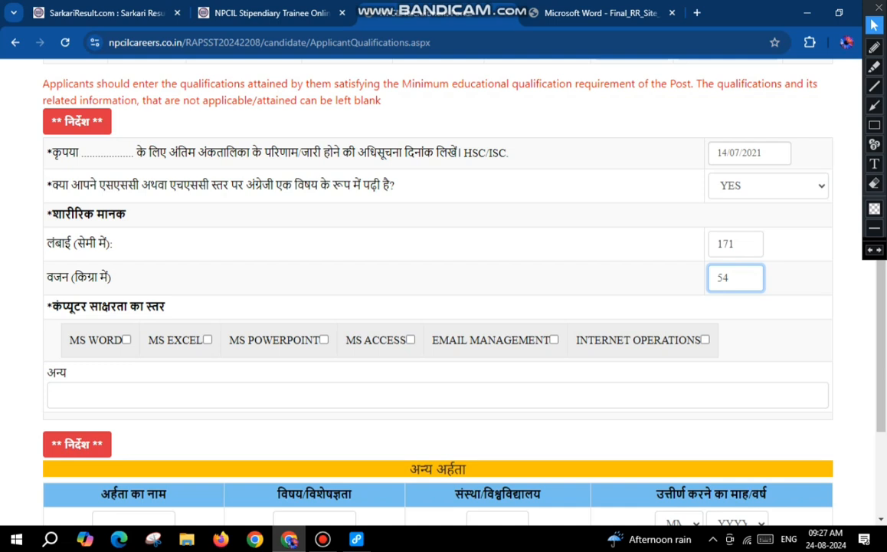
pyautogui.click(111, 278)
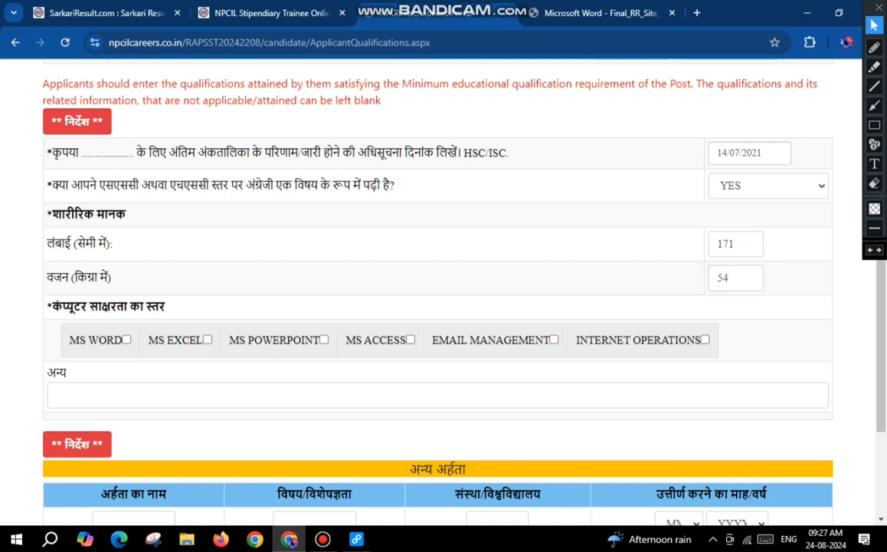
# Step: Under computer literacy, select MS Word, MS Excel, MS PowerPoint, MS Access, Email Management and Internet Operations
pyautogui.moveTo(52, 306); pyautogui.dragTo(165, 307)
pyautogui.click(100, 250)
pyautogui.scroll(-3, 100, 251)
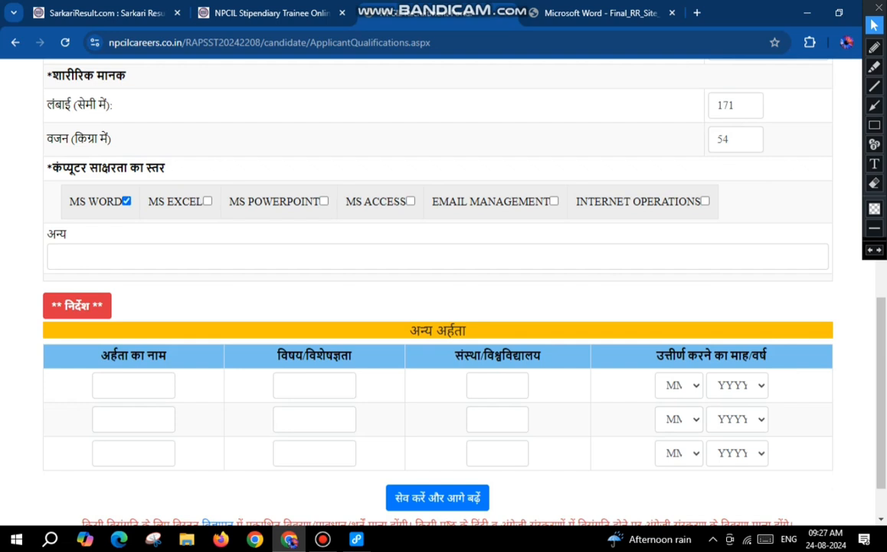
pyautogui.click(324, 201)
pyautogui.click(411, 201)
pyautogui.click(553, 201)
pyautogui.click(438, 257)
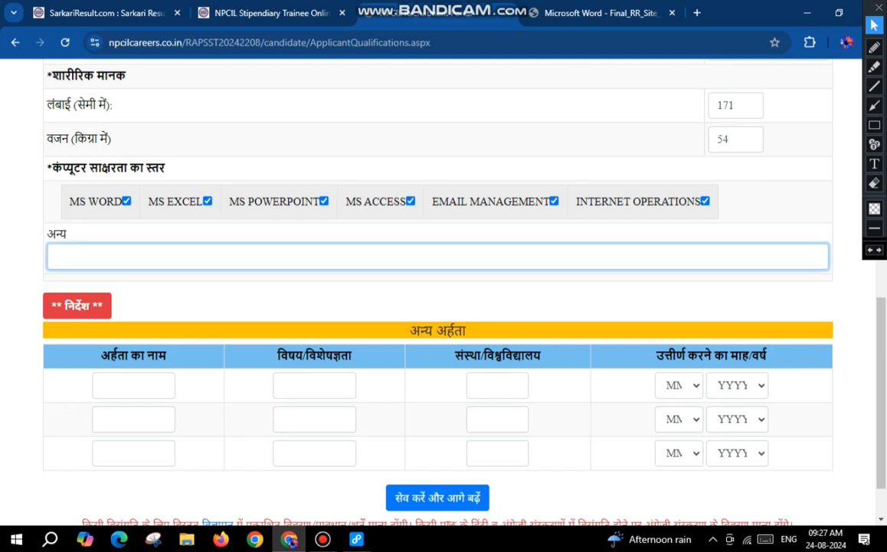
# Step: Leave the additional qualifications (अन्य अर्हता) blank, save the educational qualifications and continue
pyautogui.scroll(-2, 437, 307)
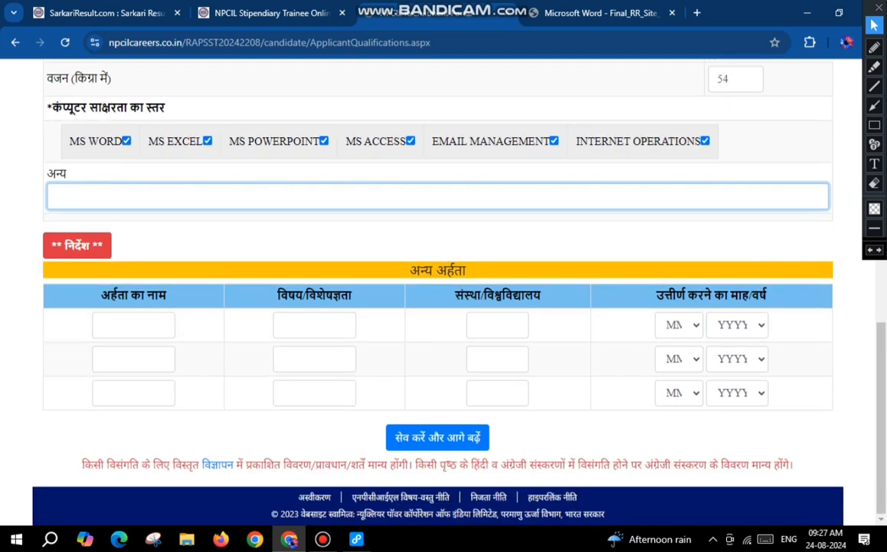
pyautogui.moveTo(411, 270); pyautogui.dragTo(465, 270)
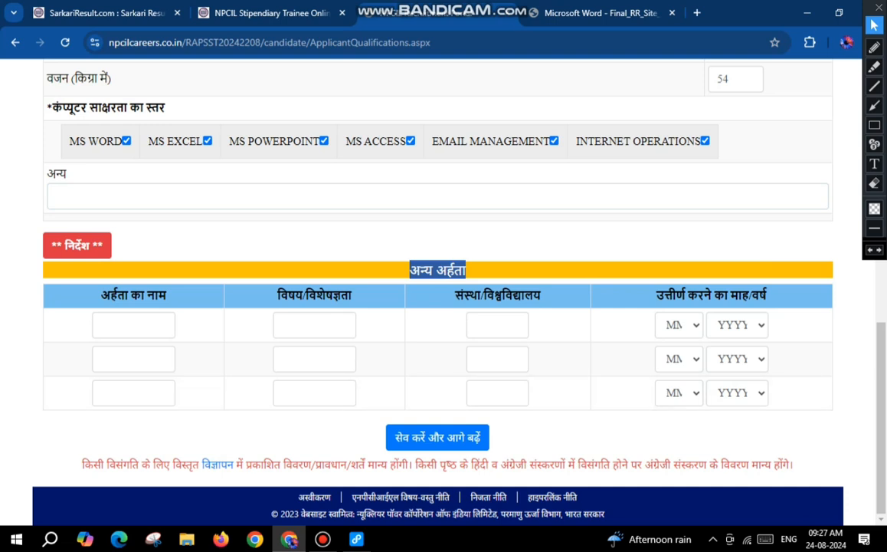
pyautogui.click(437, 436)
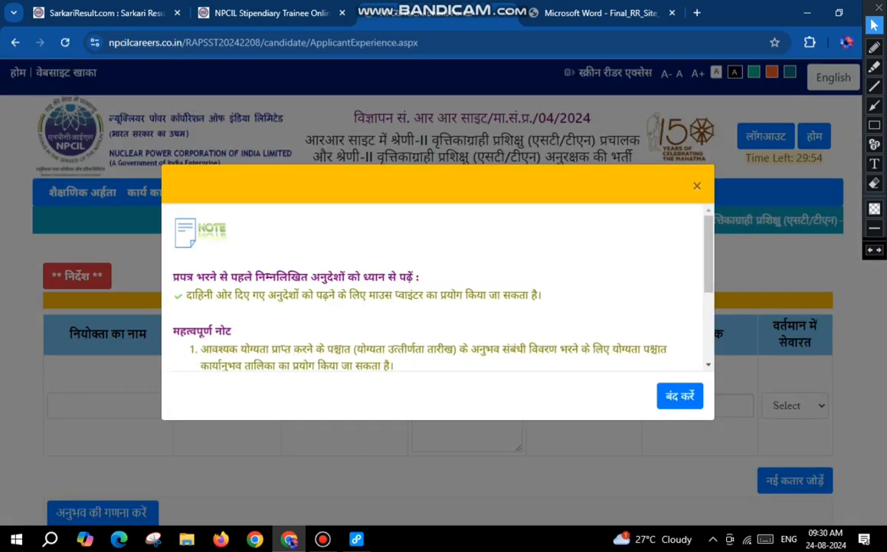
# Step: Dismiss the instructions note, leave the post-qualification experience details blank, and save to continue to personal details
pyautogui.click(680, 396)
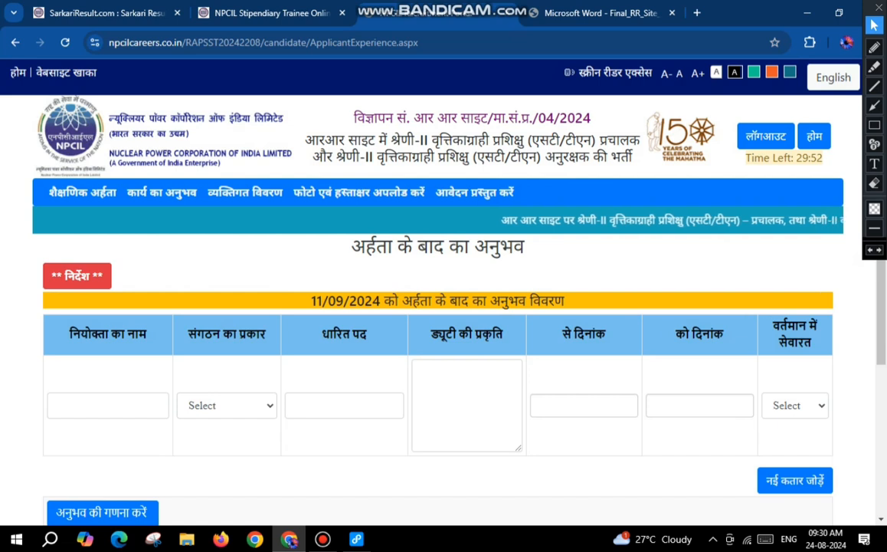
pyautogui.doubleClick(373, 246)
pyautogui.moveTo(392, 246); pyautogui.dragTo(525, 245)
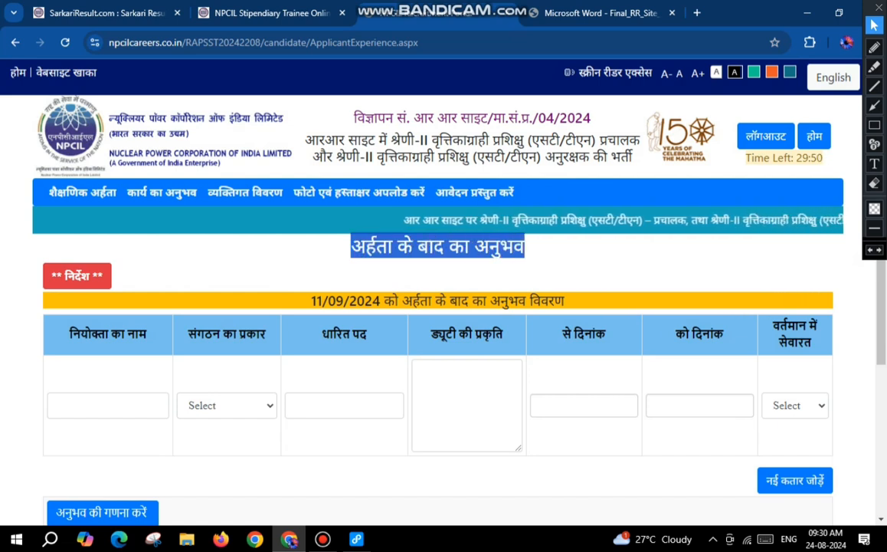
pyautogui.click(524, 249)
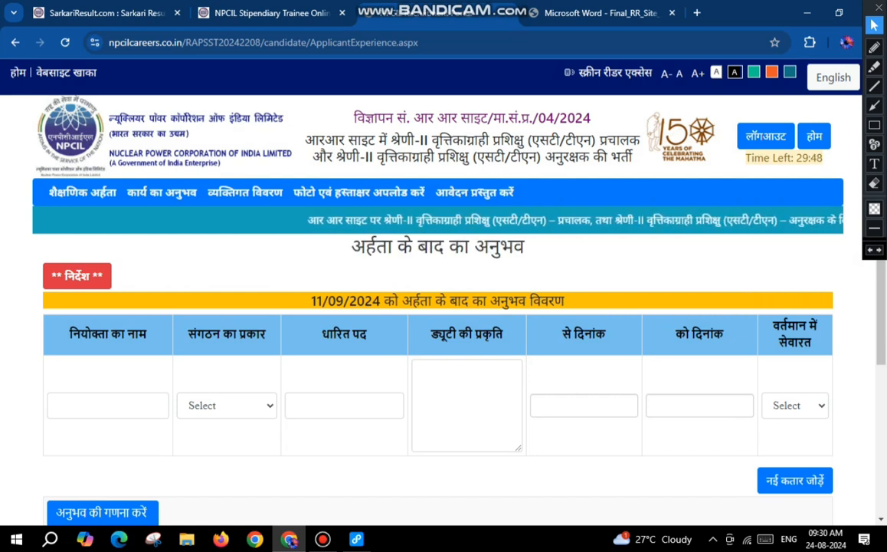
pyautogui.scroll(-2, 444, 307)
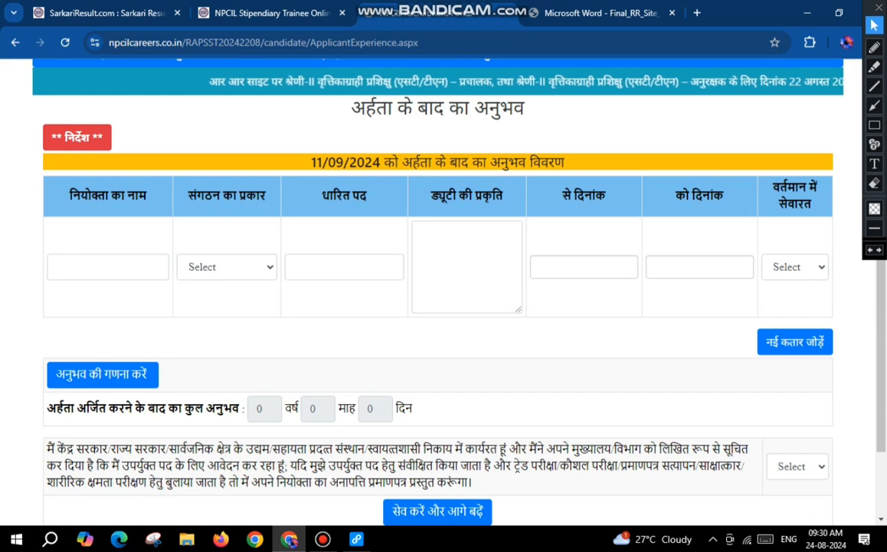
pyautogui.scroll(-2, 443, 306)
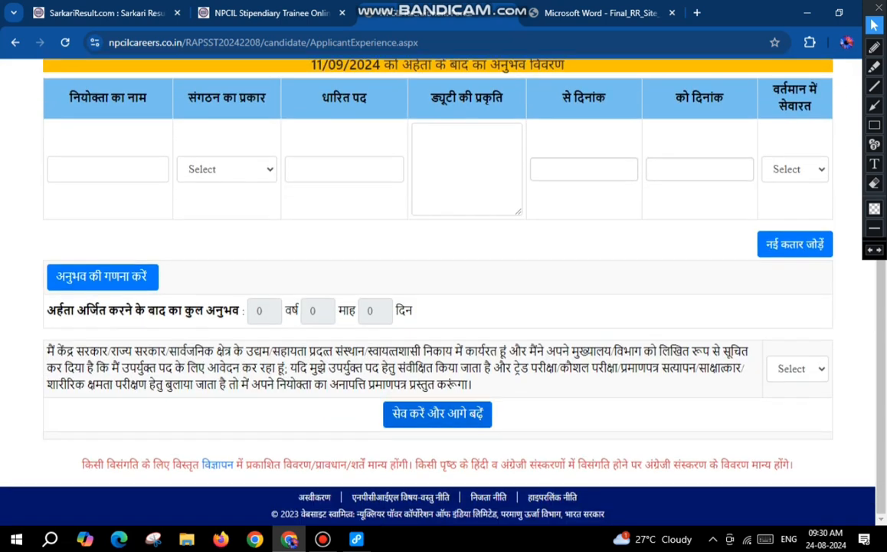
pyautogui.click(438, 413)
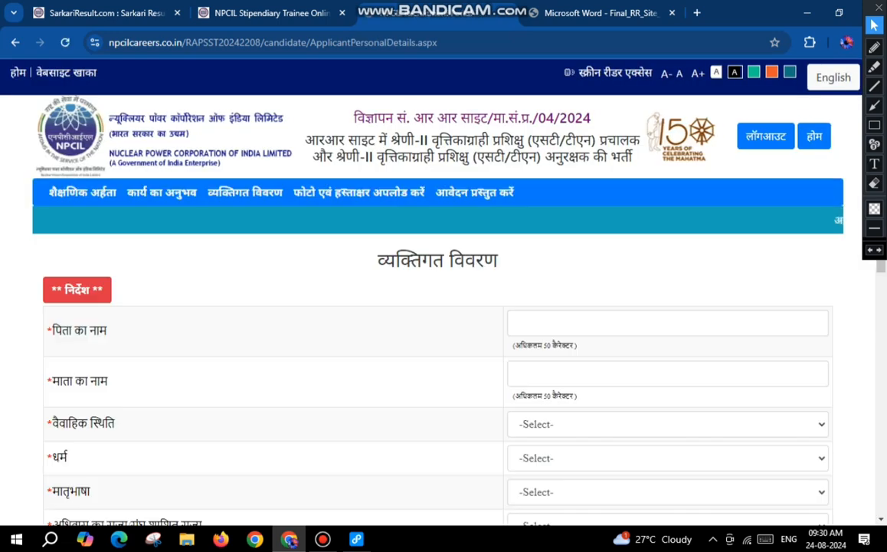
# Step: In the personal details, set the marital status to Single and the religion to Hindu
pyautogui.scroll(-2, 444, 306)
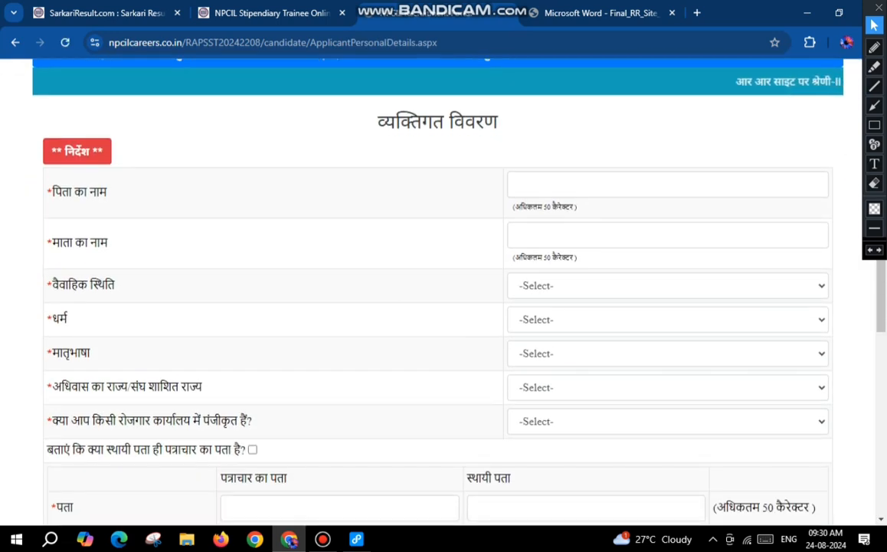
pyautogui.click(667, 184)
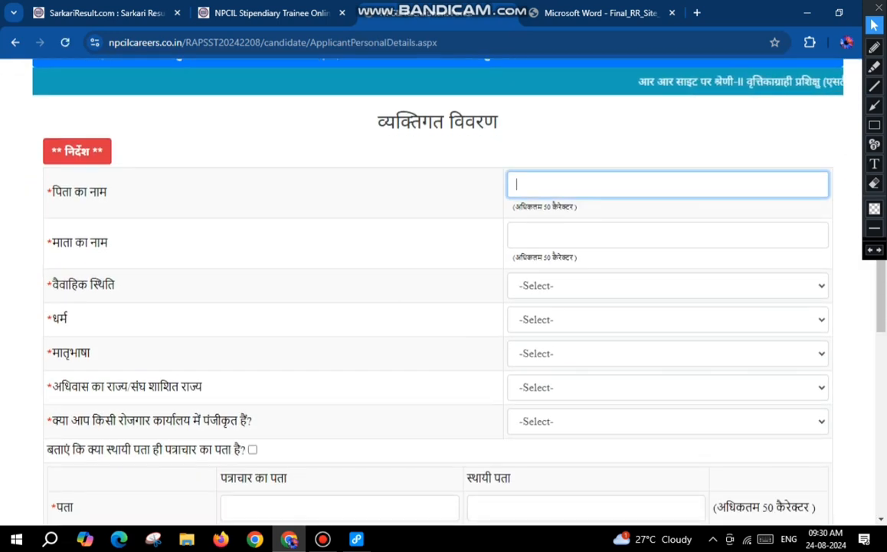
pyautogui.click(667, 236)
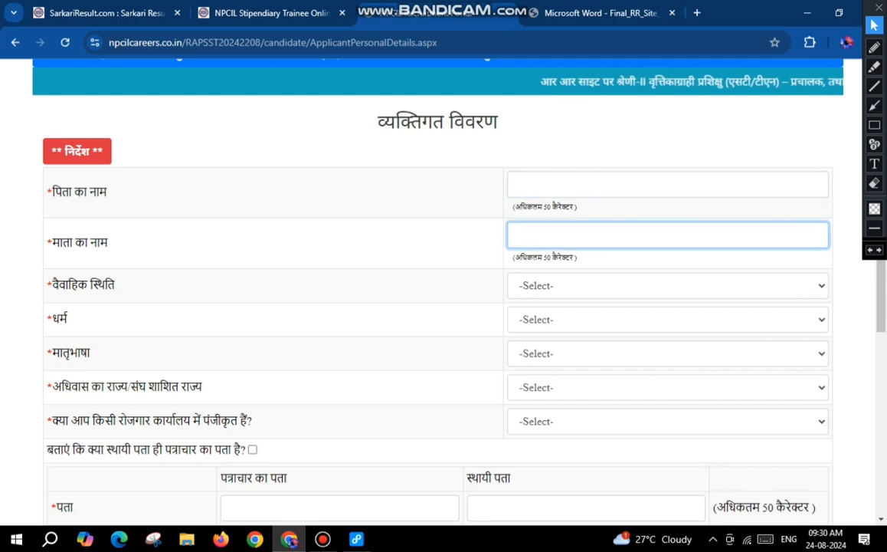
pyautogui.click(667, 286)
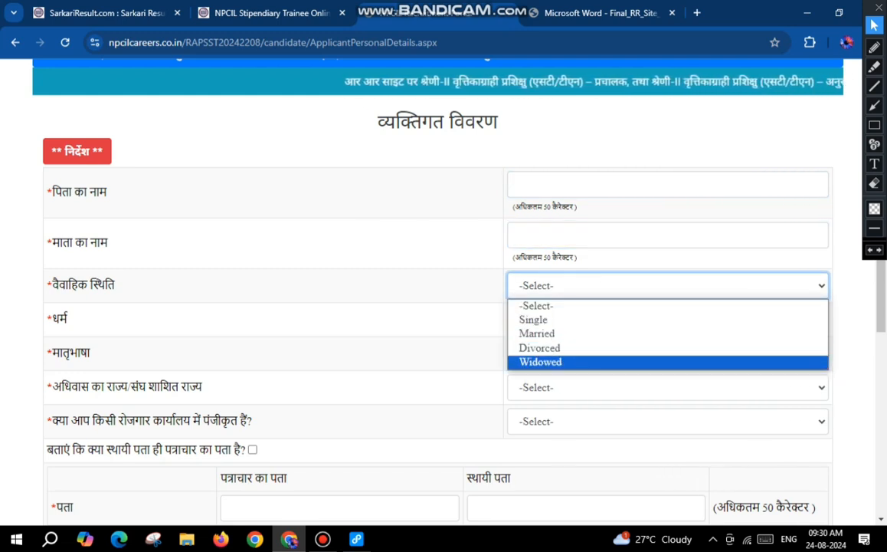
pyautogui.click(537, 320)
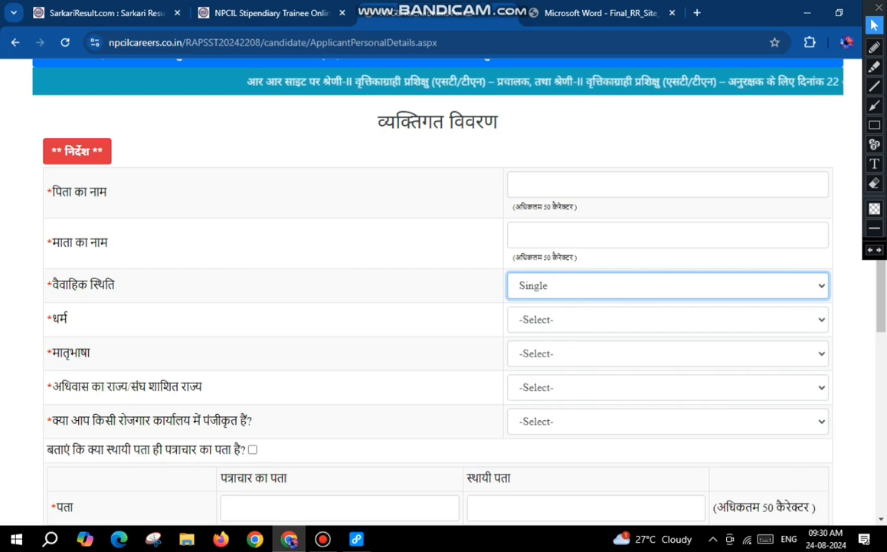
pyautogui.click(667, 319)
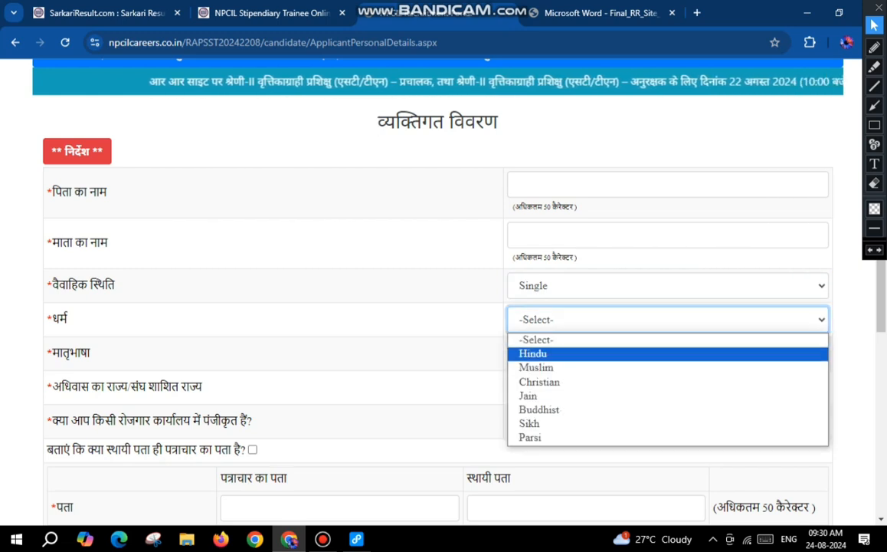
pyautogui.click(668, 353)
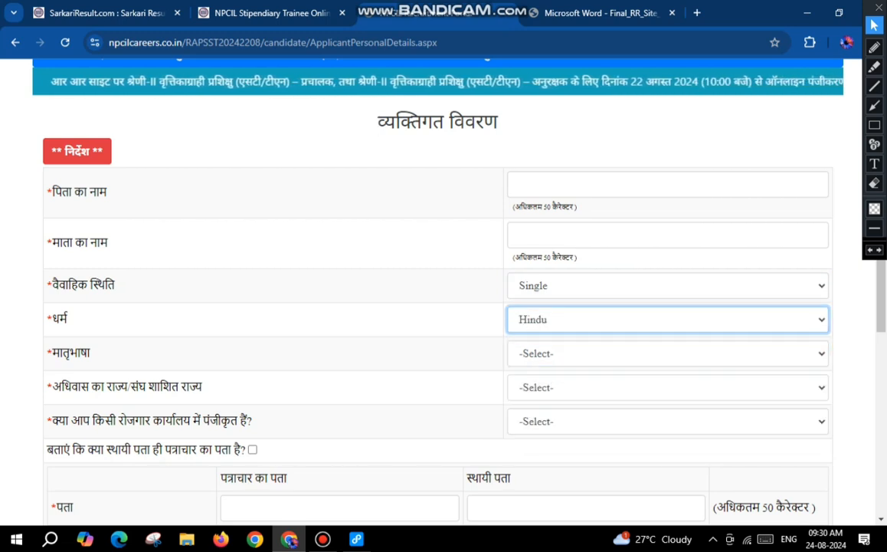
# Step: Set the mother tongue (मातृभाषा) to HINDI and the state of domicile to UTTAR PRADESH
pyautogui.click(667, 353)
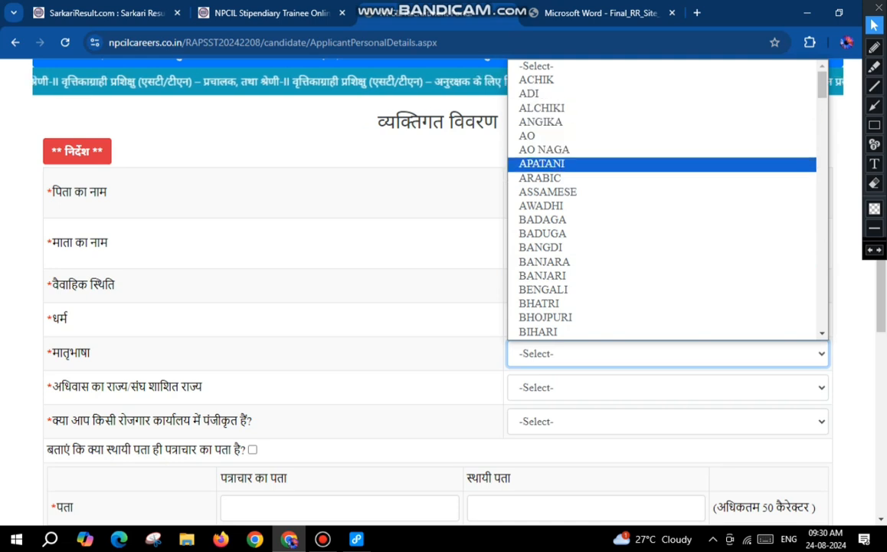
pyautogui.write('hin')
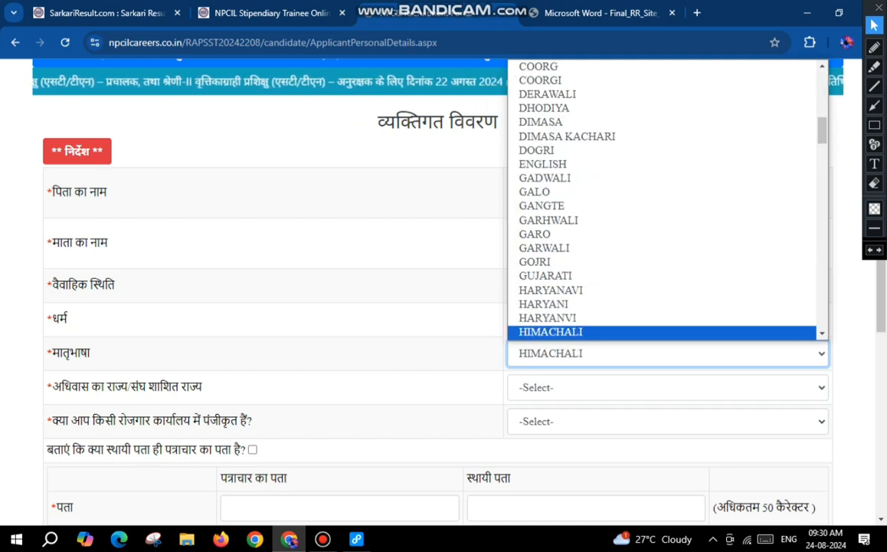
pyautogui.press('Return')
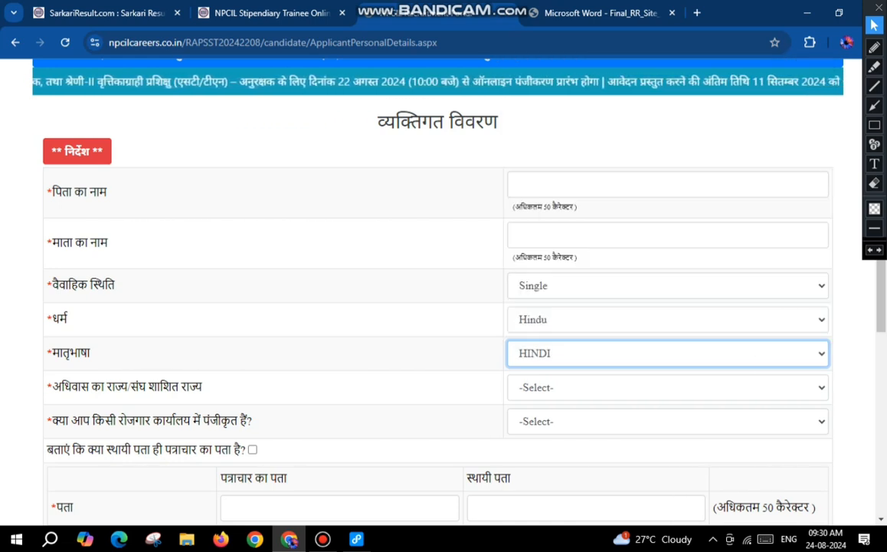
pyautogui.scroll(-3, 437, 307)
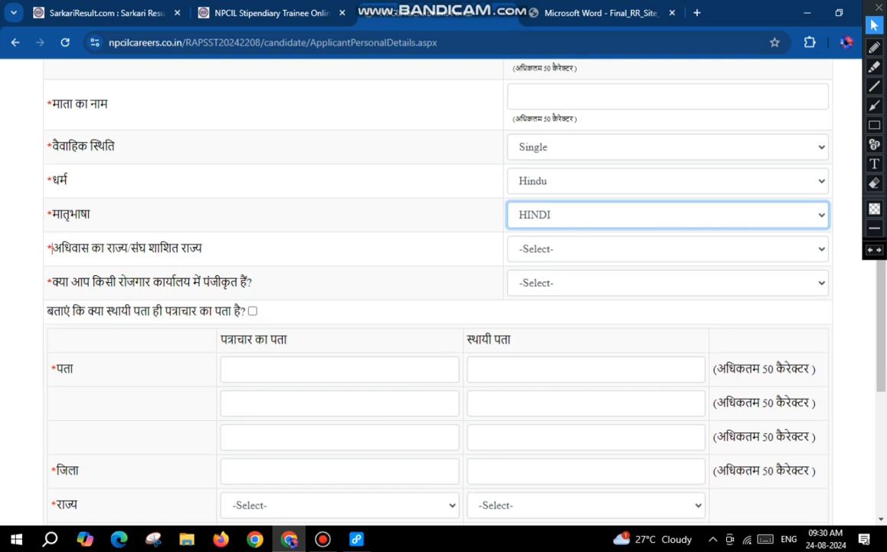
pyautogui.moveTo(51, 248); pyautogui.dragTo(202, 248)
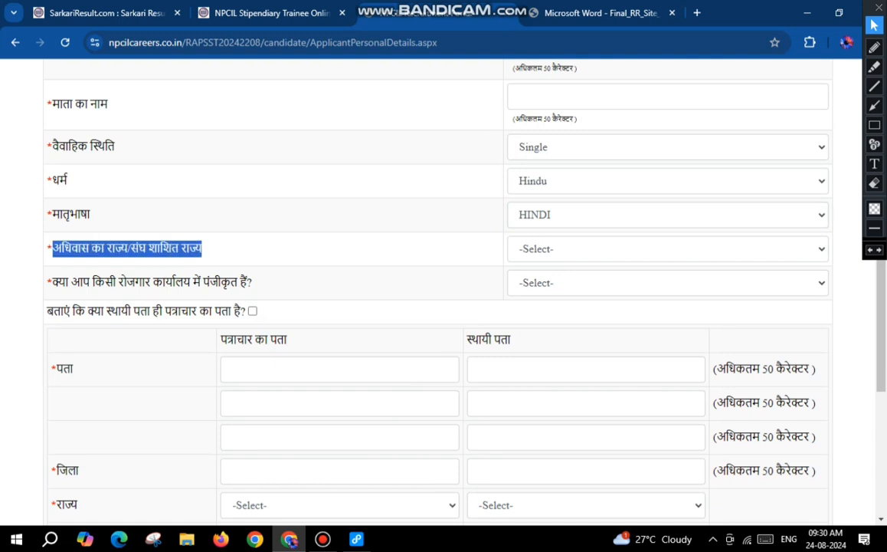
pyautogui.click(668, 249)
pyautogui.scroll(-4, 613, 441)
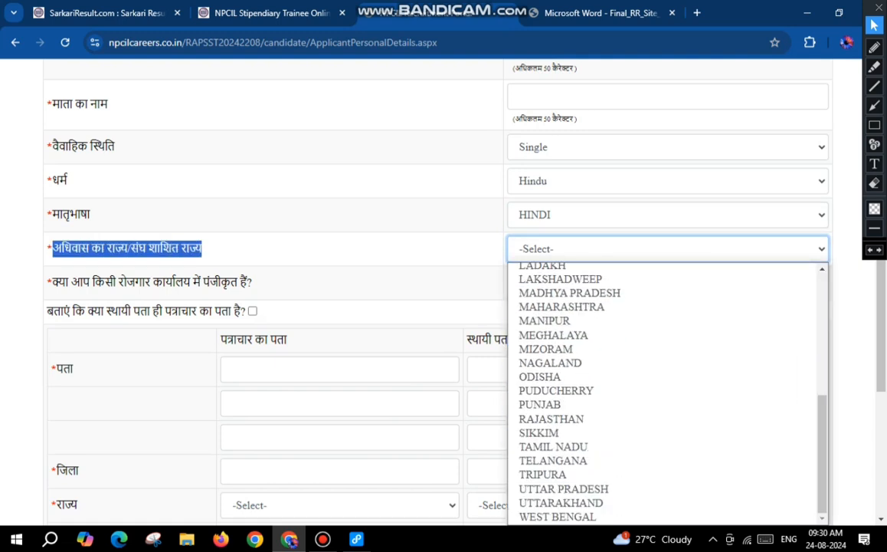
pyautogui.click(563, 489)
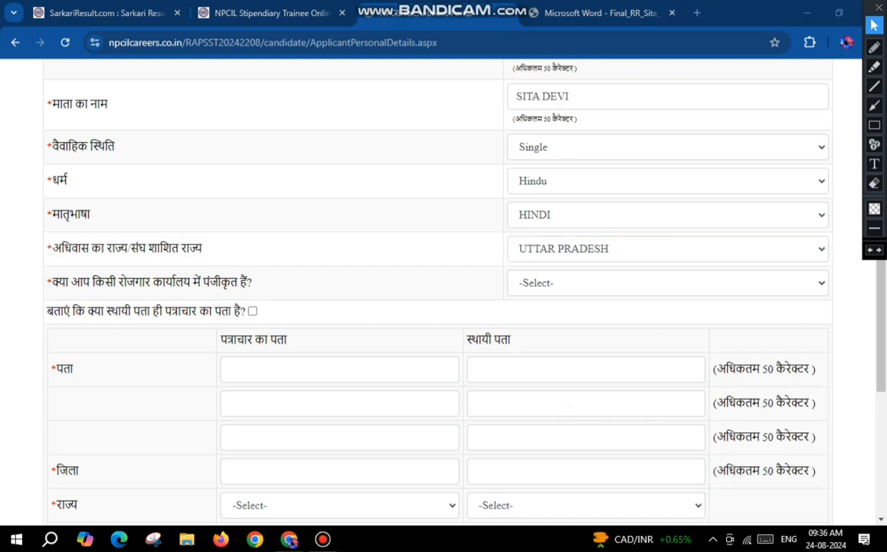
# Step: Answer NO to being registered with an employment exchange (रोजगार कार्यालय)
pyautogui.click(668, 282)
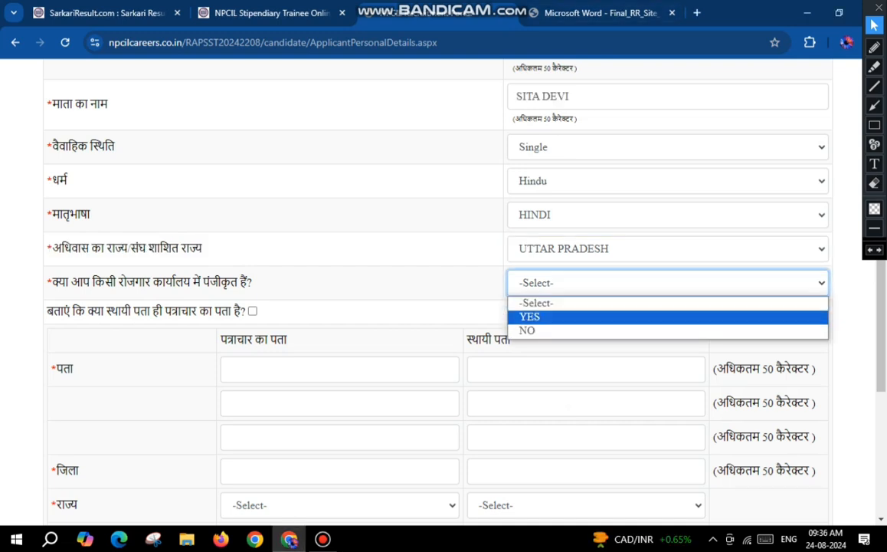
pyautogui.click(530, 314)
pyautogui.click(668, 283)
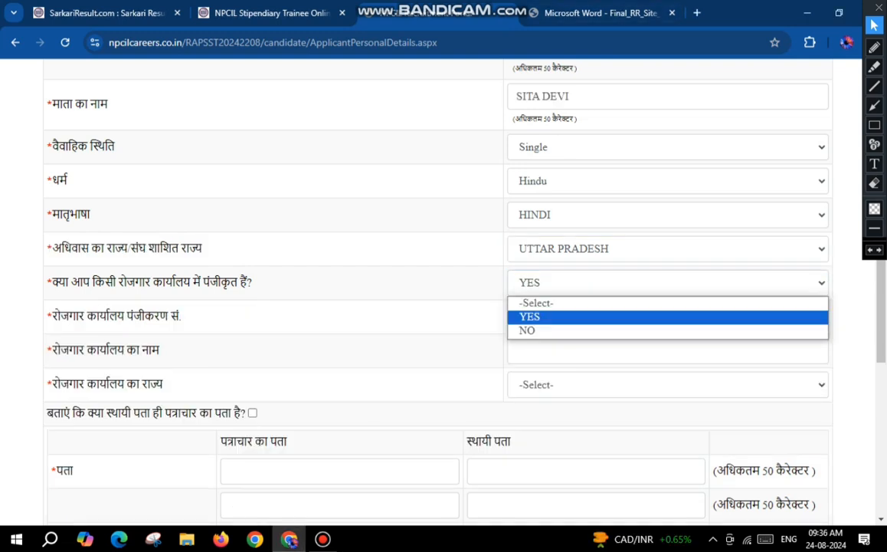
pyautogui.click(527, 331)
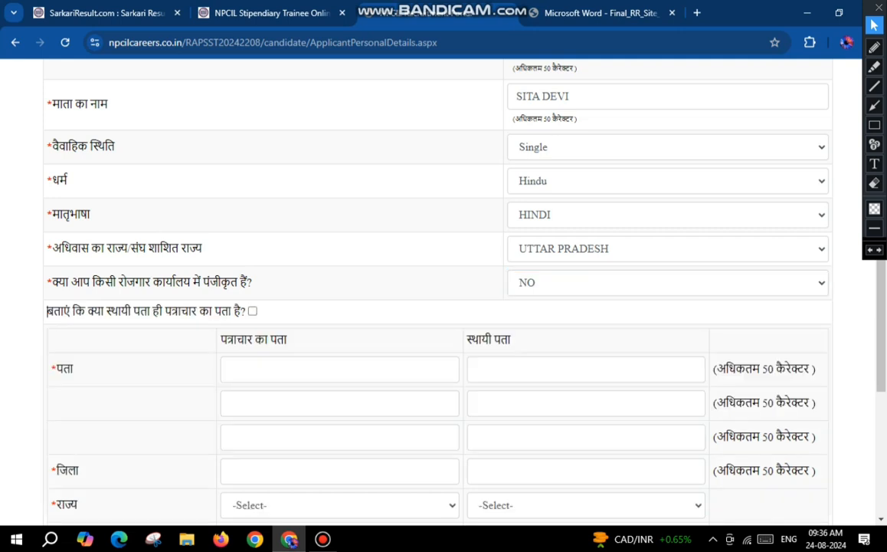
# Step: Fill in the correspondence address with its district, state and postal code, and mark the permanent address as the same
pyautogui.moveTo(47, 310); pyautogui.dragTo(242, 311)
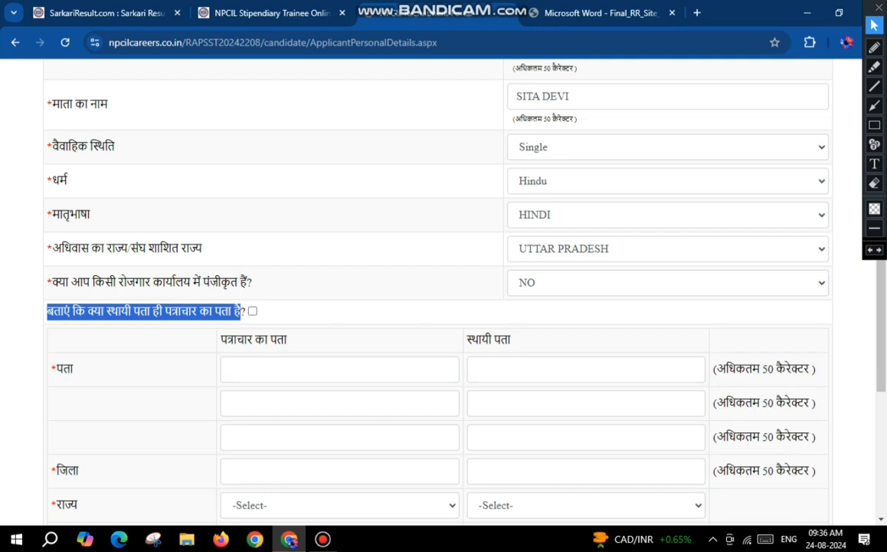
pyautogui.scroll(-2, 421, 265)
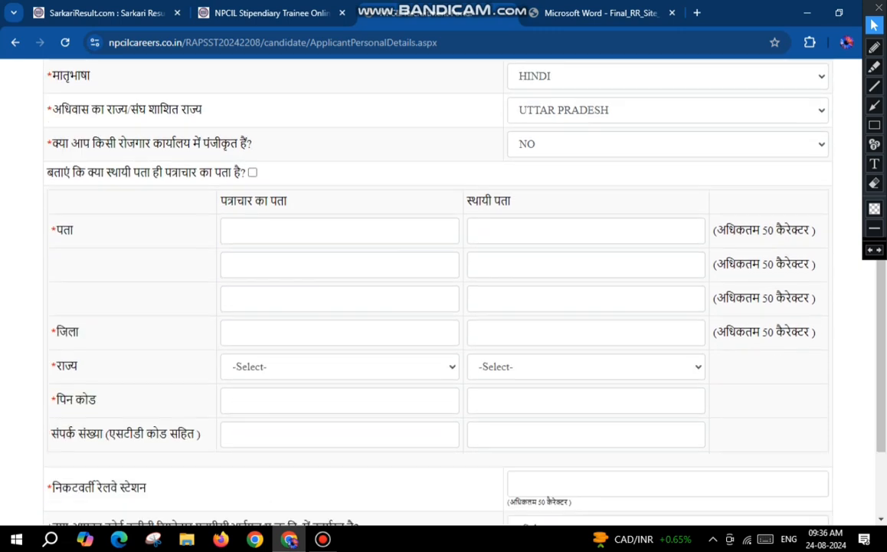
pyautogui.click(230, 230)
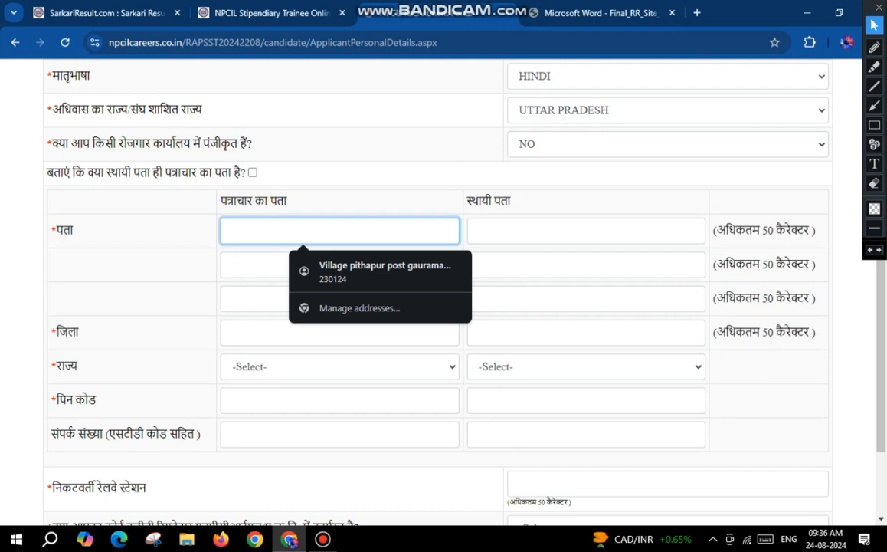
pyautogui.click(249, 264)
pyautogui.click(249, 298)
pyautogui.click(249, 332)
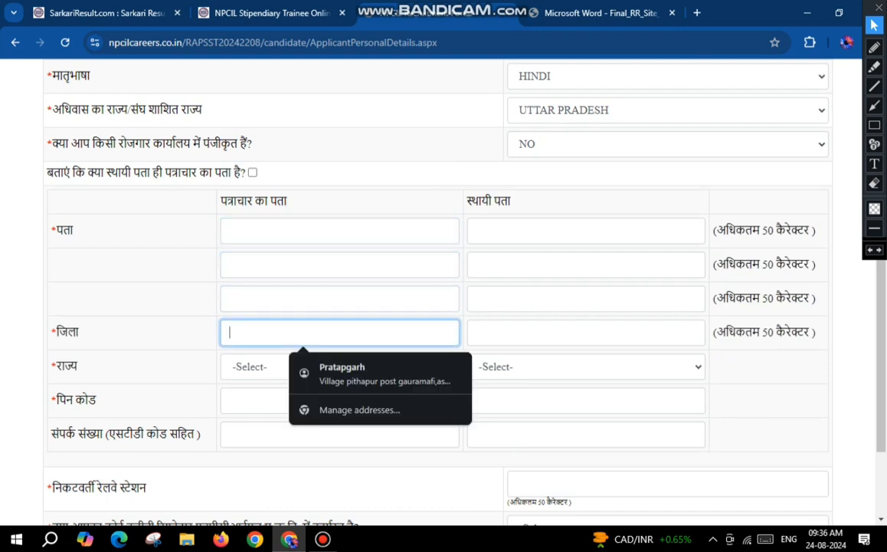
pyautogui.click(249, 366)
pyautogui.scroll(-4, 276, 289)
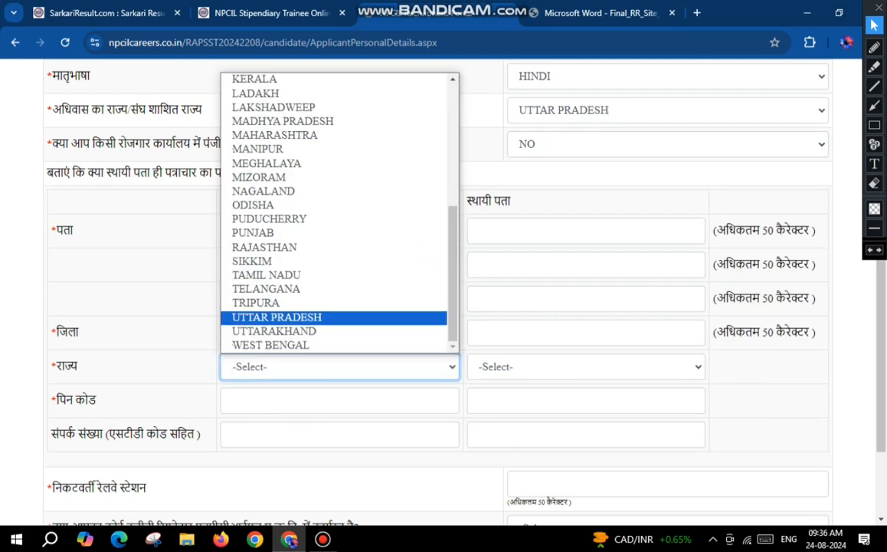
pyautogui.click(276, 317)
pyautogui.click(264, 400)
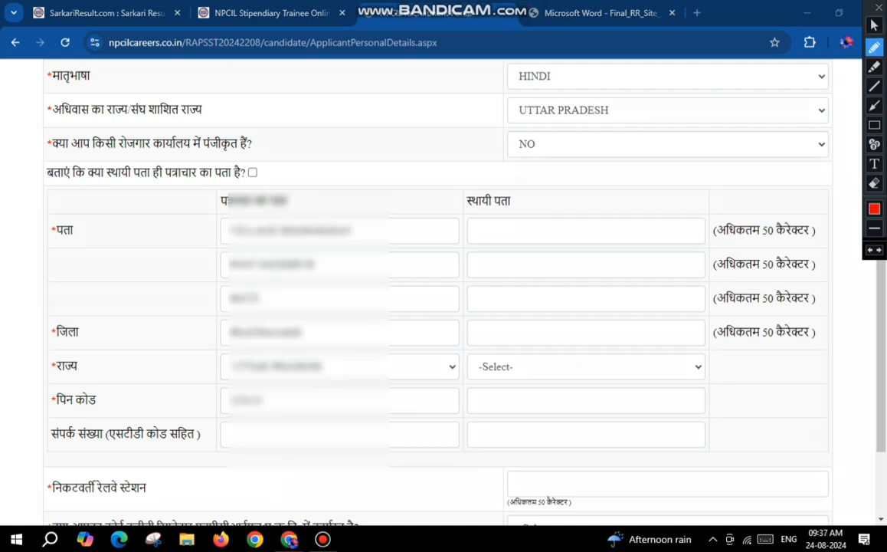
pyautogui.moveTo(248, 172); pyautogui.dragTo(297, 169)
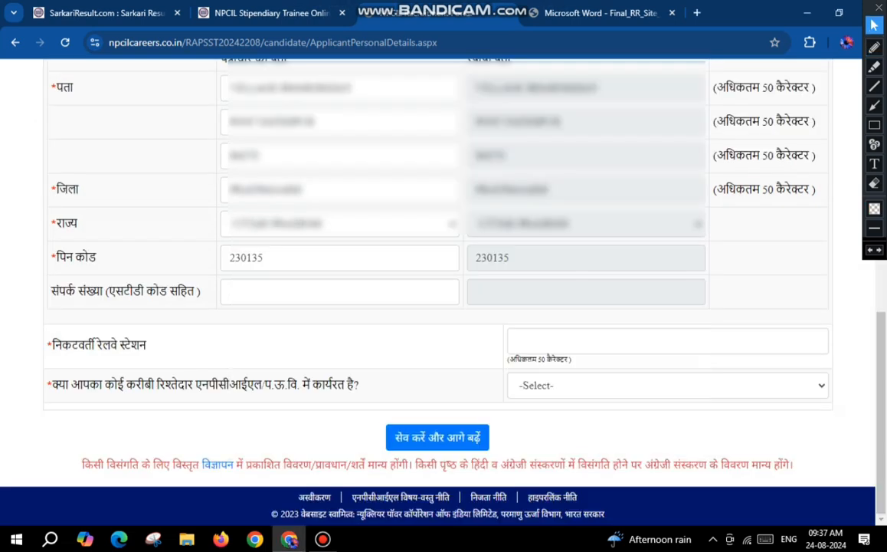
# Step: Enter PRATAPGARH as the nearest railway station (निकटवर्ती रेलवे स्टेशन)
pyautogui.moveTo(61, 344); pyautogui.dragTo(146, 345)
pyautogui.click(605, 341)
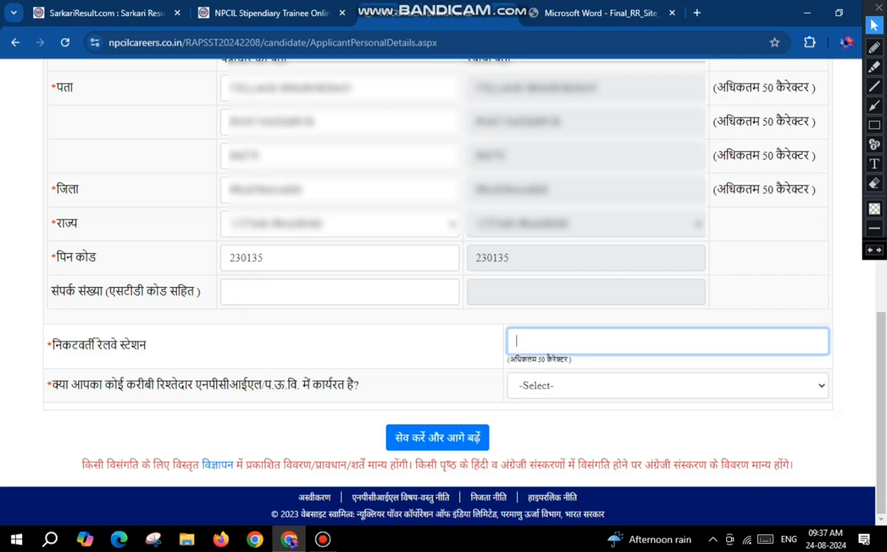
pyautogui.write('PRATAPGARH')
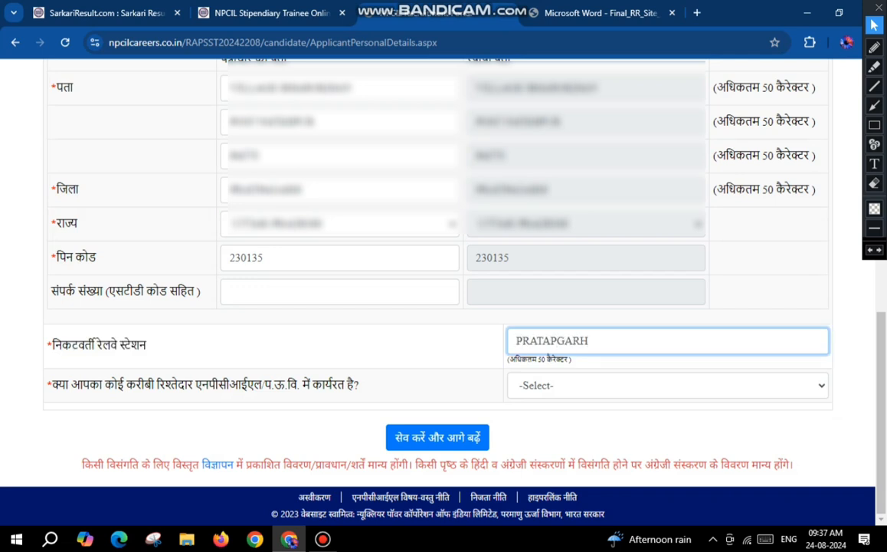
# Step: Answer NO to having a close relative working at NPCIL or DAE, and save the personal details to continue
pyautogui.moveTo(53, 384); pyautogui.dragTo(358, 384)
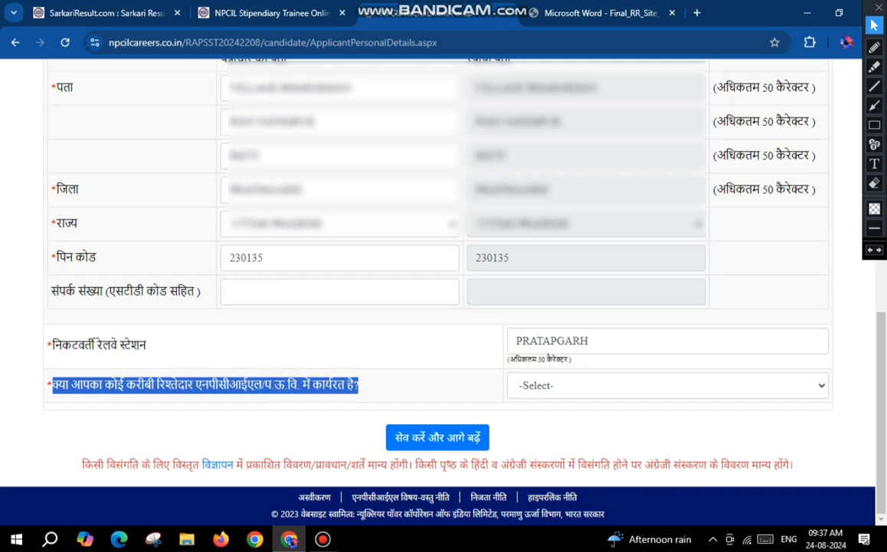
pyautogui.click(666, 385)
pyautogui.click(536, 434)
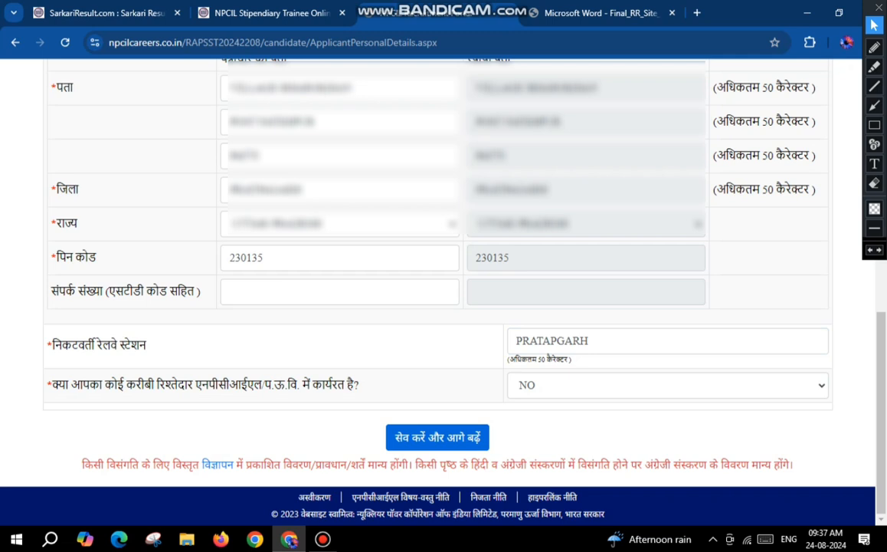
pyautogui.click(438, 437)
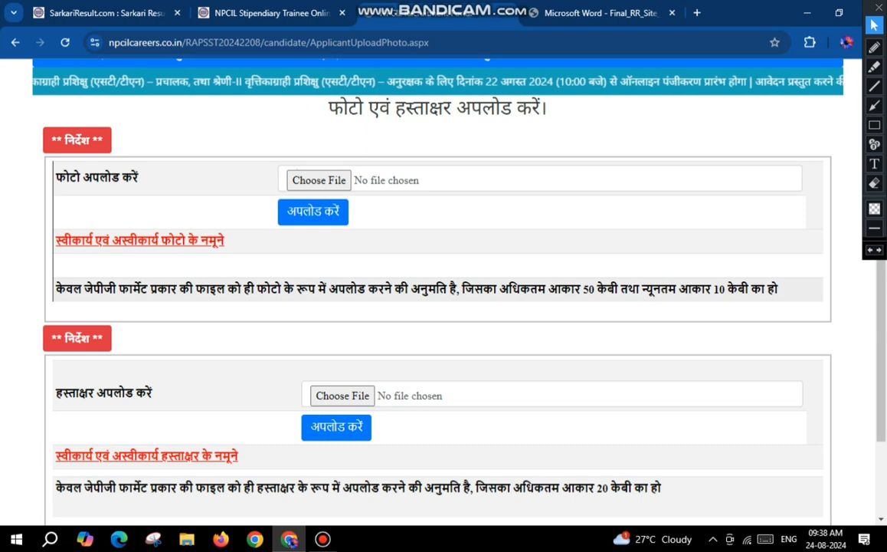
# Step: Review the required file format and size limits for the photo and signature uploads
pyautogui.moveTo(116, 288); pyautogui.dragTo(474, 288)
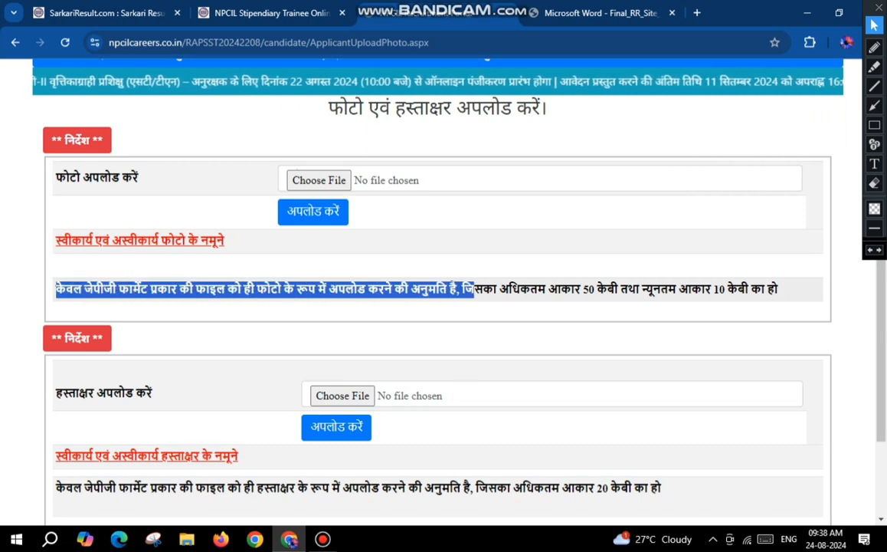
pyautogui.moveTo(562, 288); pyautogui.dragTo(751, 289)
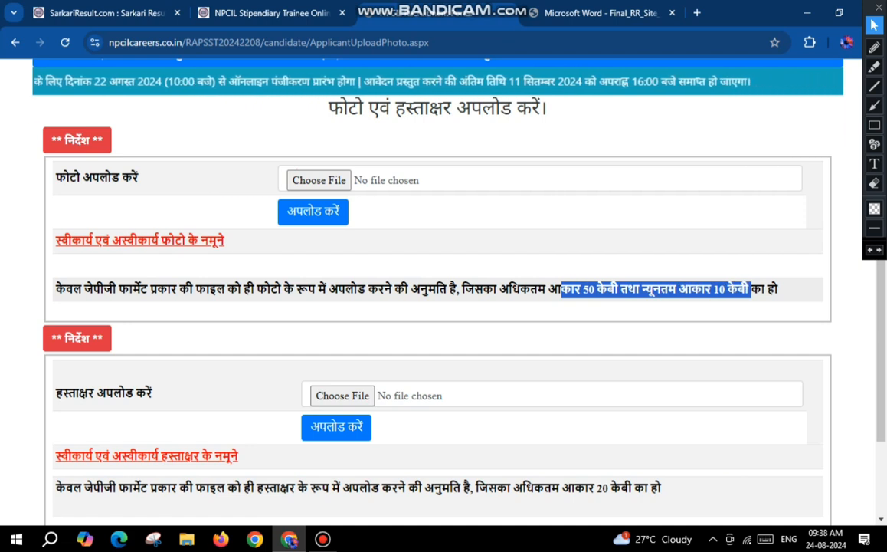
pyautogui.click(751, 291)
pyautogui.scroll(-3, 438, 291)
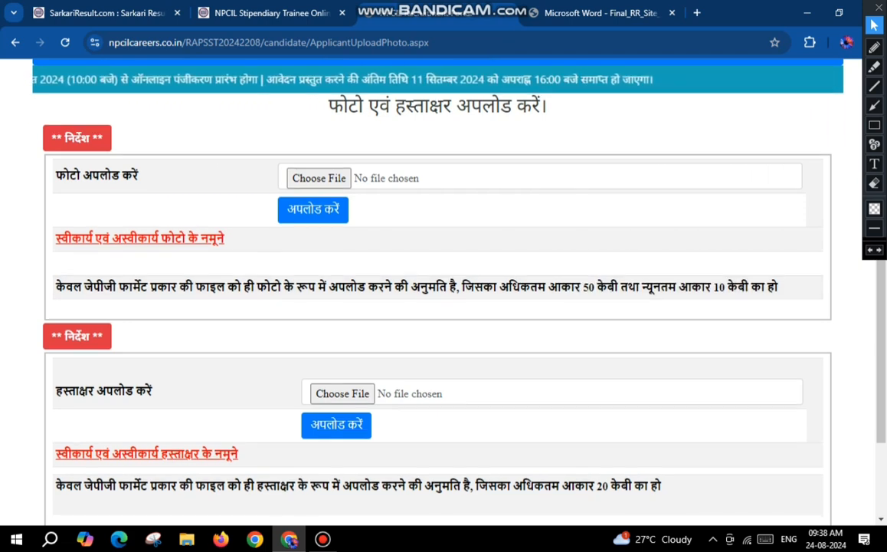
pyautogui.moveTo(63, 277); pyautogui.dragTo(135, 278)
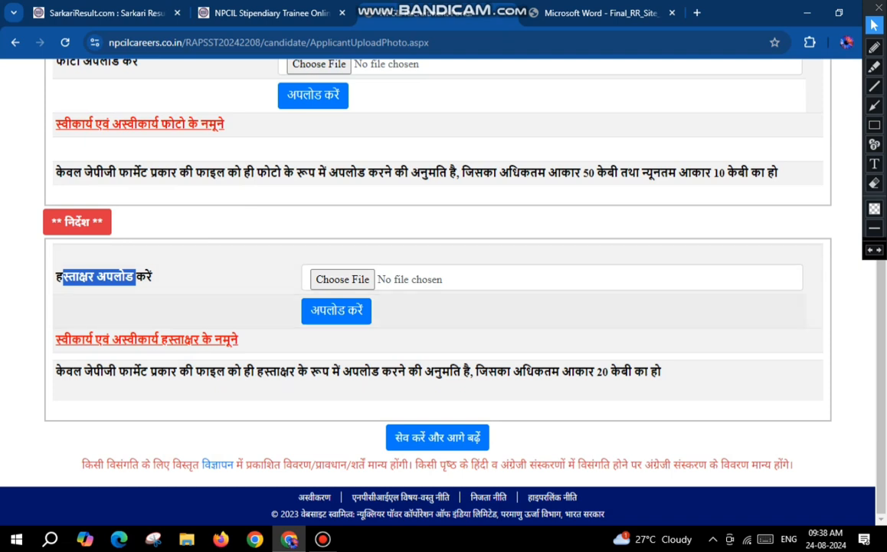
pyautogui.moveTo(84, 371); pyautogui.dragTo(118, 372)
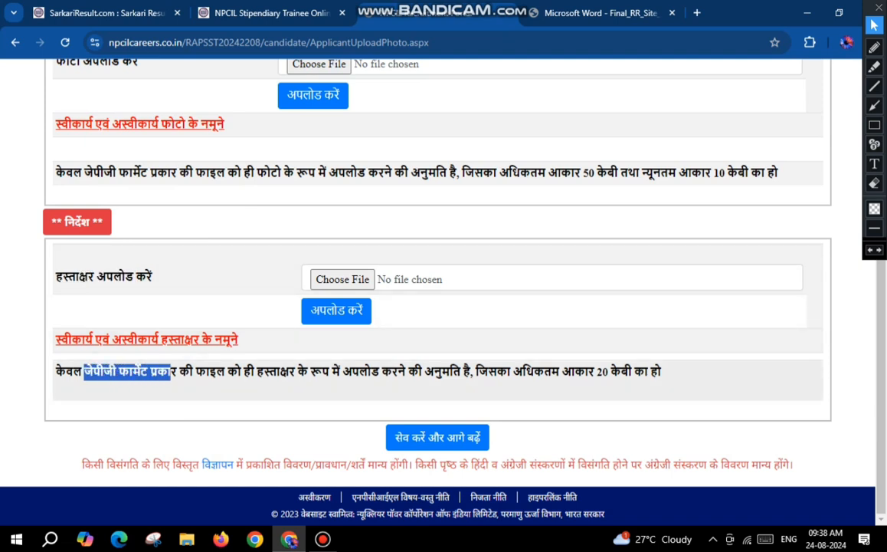
pyautogui.moveTo(574, 371); pyautogui.dragTo(610, 372)
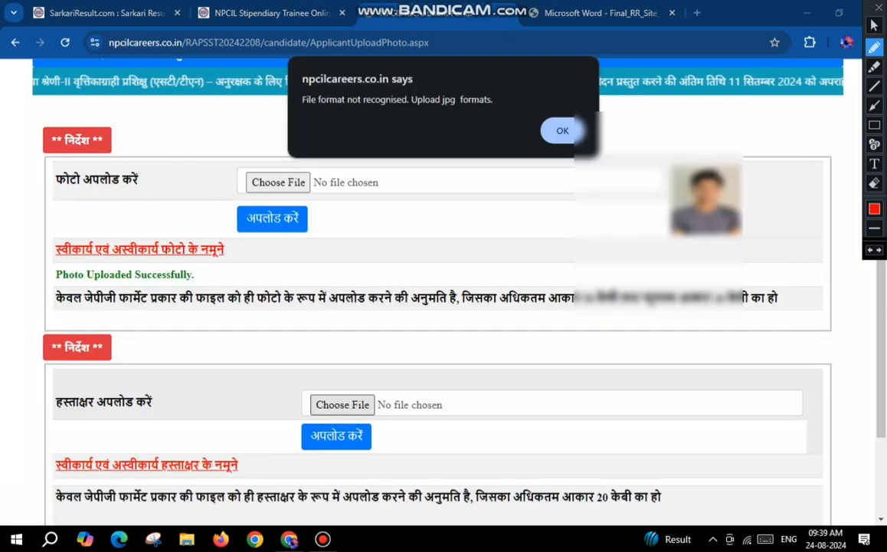
# Step: Read and dismiss the alert about the accepted upload file format
pyautogui.moveTo(304, 110)
pyautogui.mouseDown()
pyautogui.moveTo(461, 113)
pyautogui.moveTo(498, 93)
pyautogui.mouseUp()
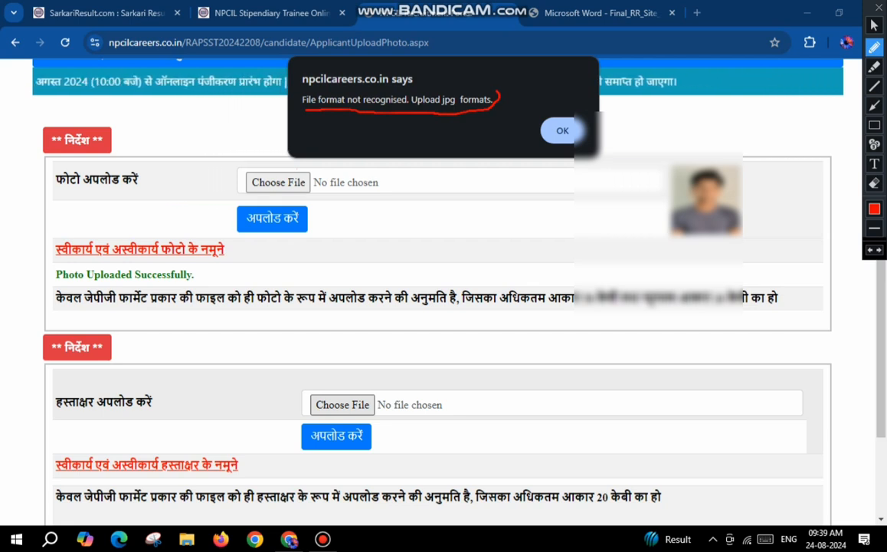
pyautogui.press('Escape')
pyautogui.press('Return')
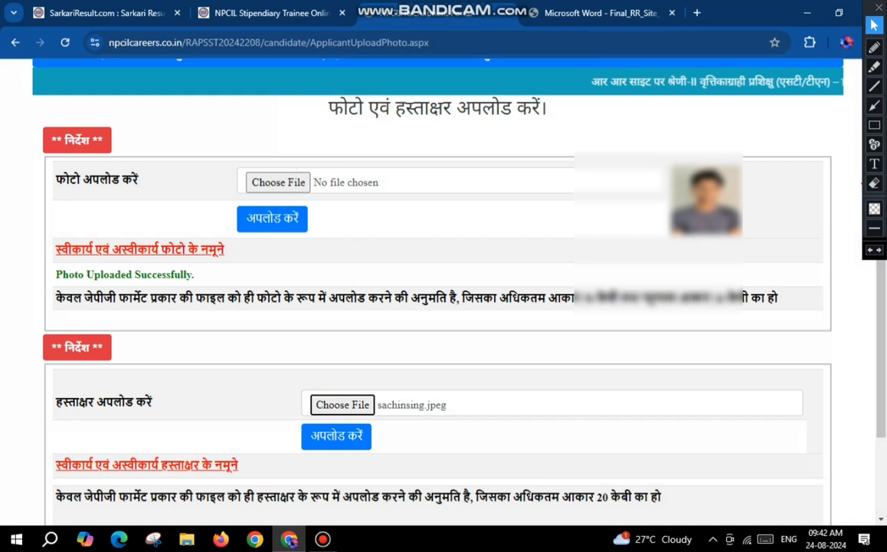
# Step: Search the web for "jpeg to jpg" in a new tab and open CloudConvert's JPEG to JPG Converter
pyautogui.hotkey('ctrl', 't')
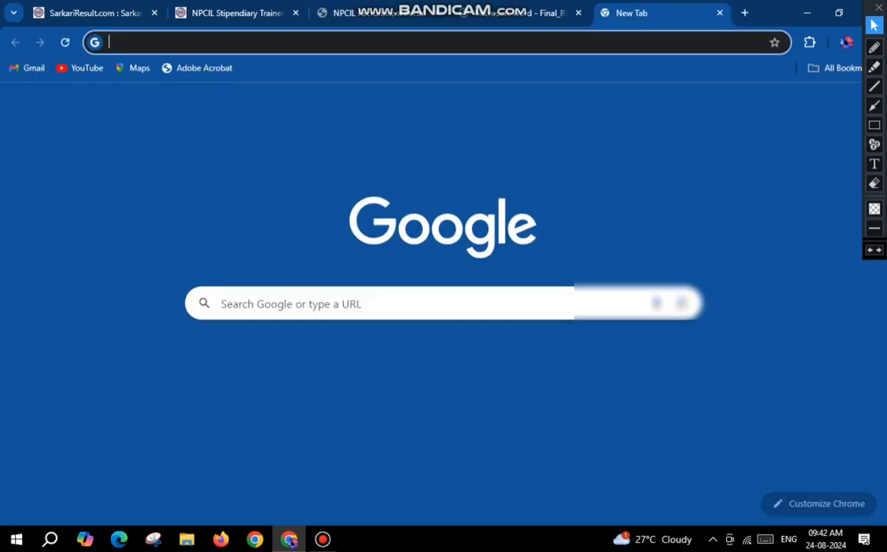
pyautogui.write('jpeg to')
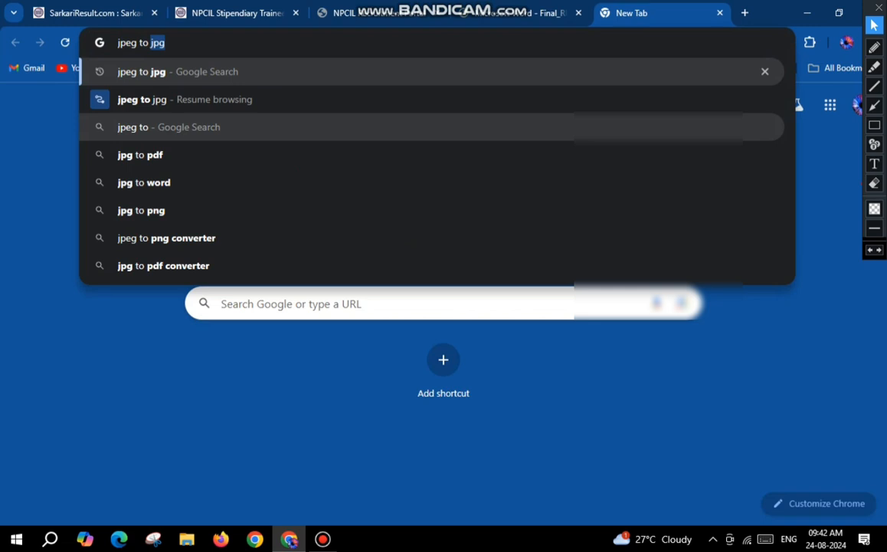
pyautogui.press('Return')
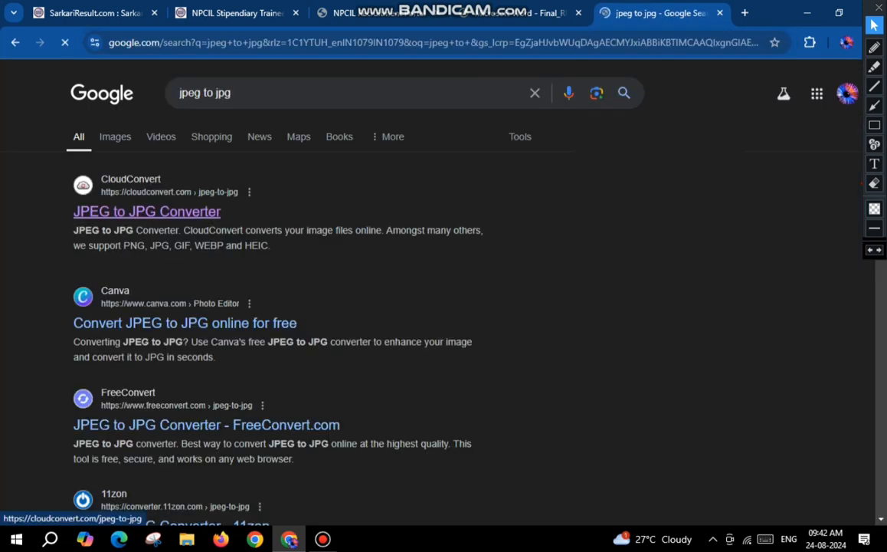
pyautogui.click(147, 212)
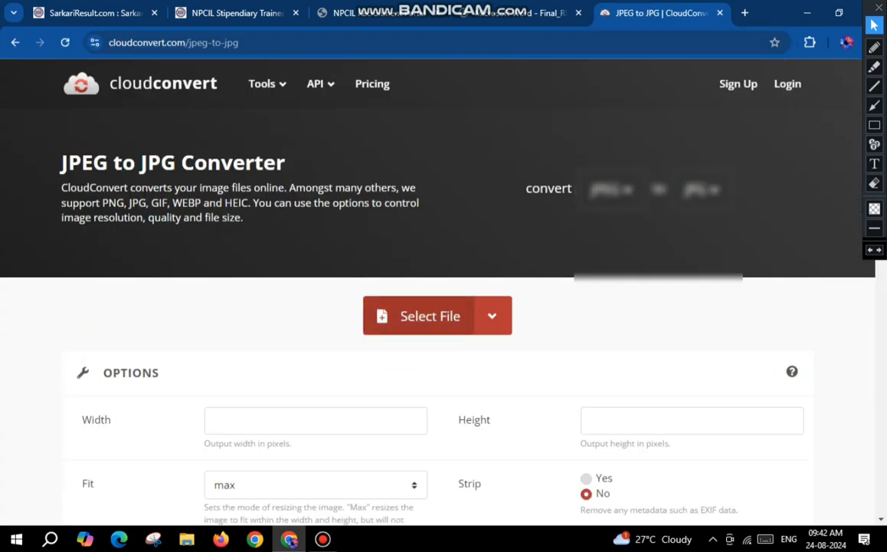
# Step: Convert the applicant's JPEG signature file from Downloads to JPG and download the converted image
pyautogui.click(420, 316)
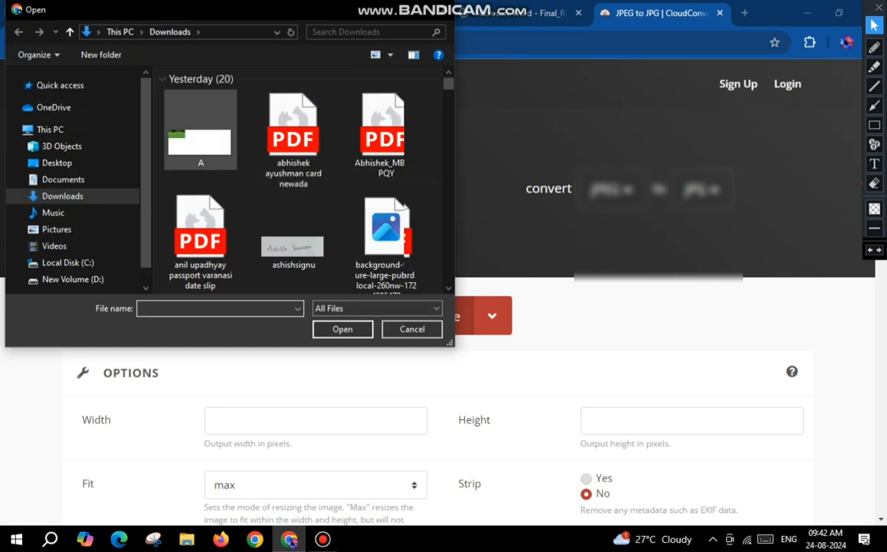
pyautogui.click(201, 131)
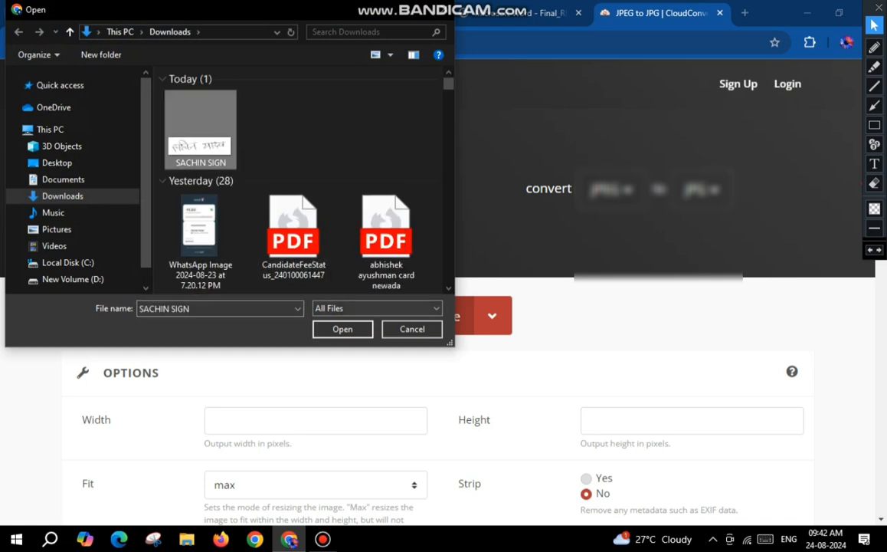
pyautogui.click(343, 329)
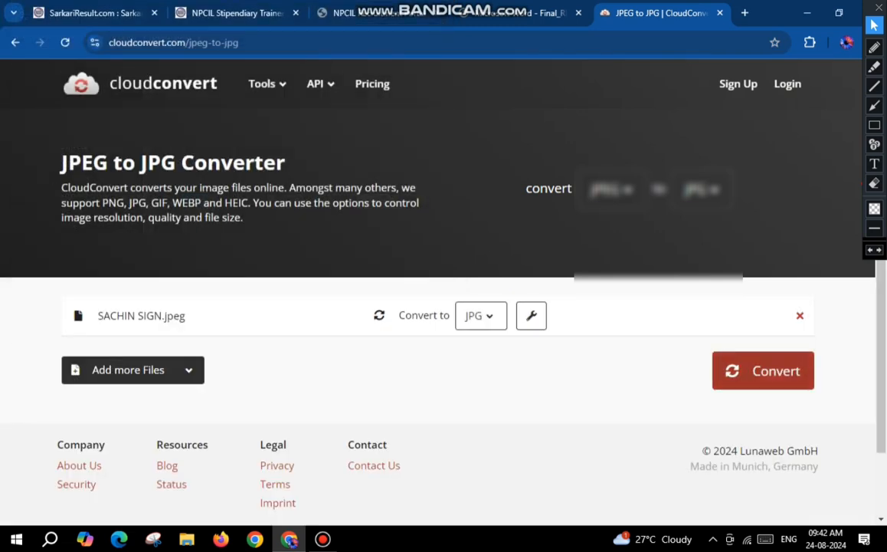
pyautogui.click(763, 370)
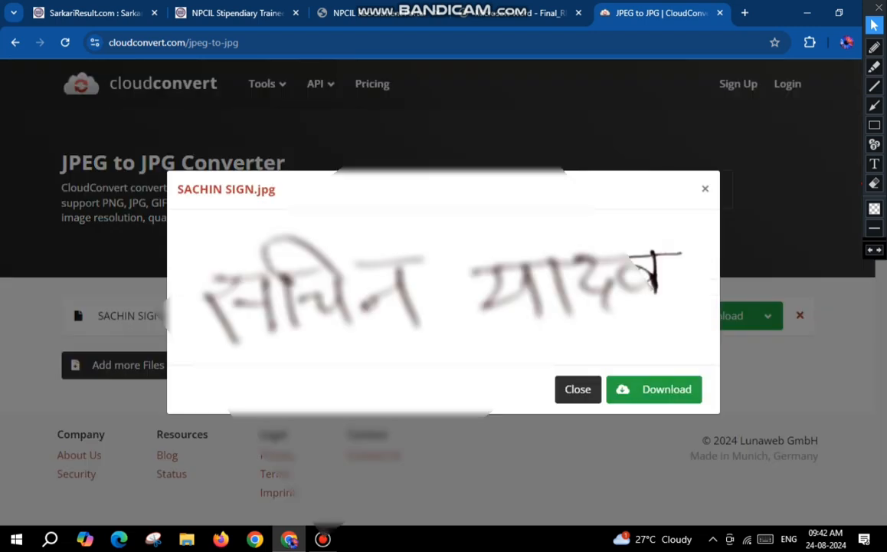
pyautogui.click(653, 389)
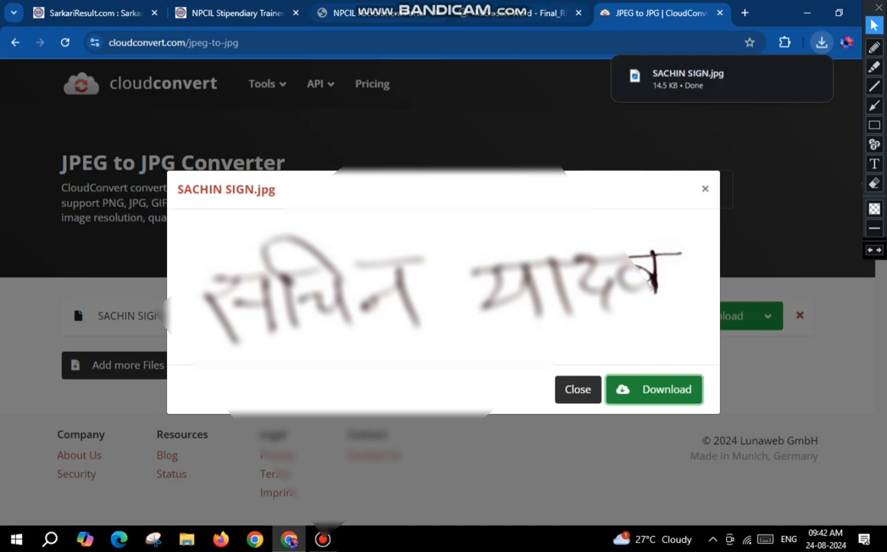
# Step: Return to the application page, try to upload the converted JPG signature, and dismiss the image-size alert
pyautogui.click(384, 13)
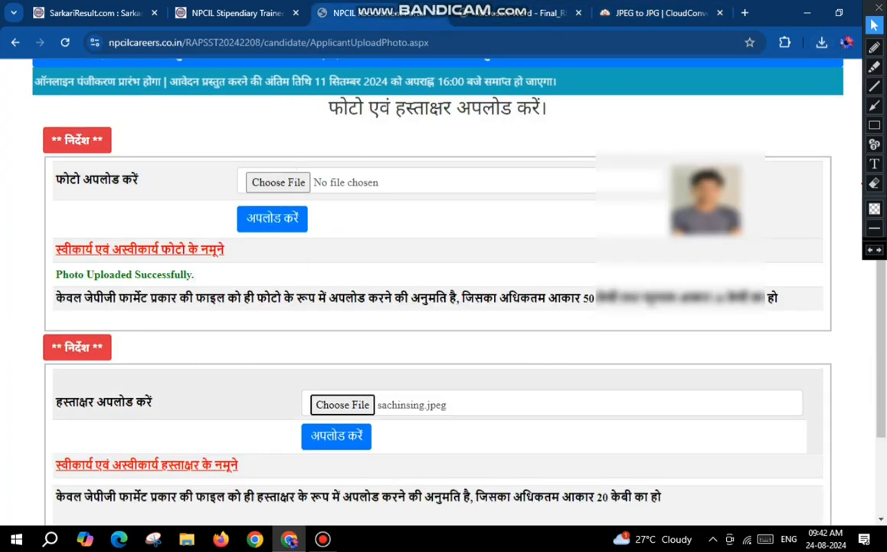
pyautogui.click(343, 405)
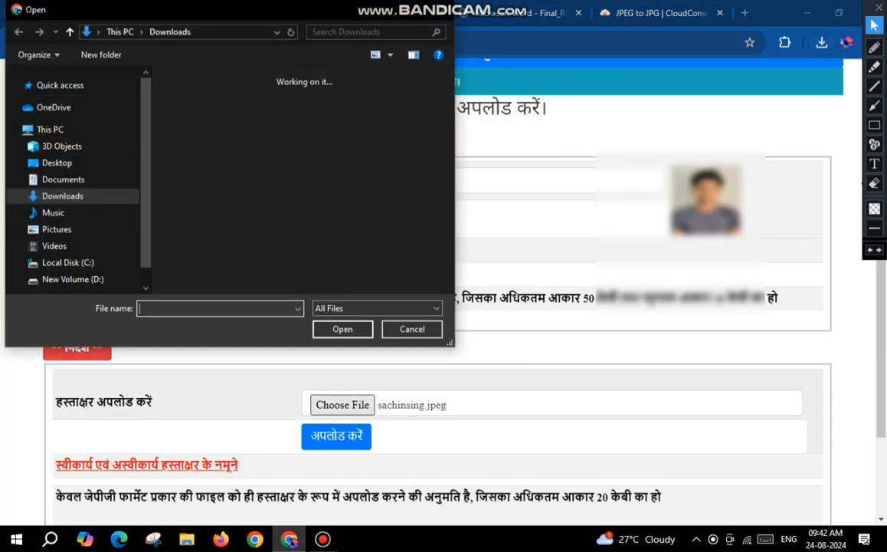
pyautogui.click(201, 127)
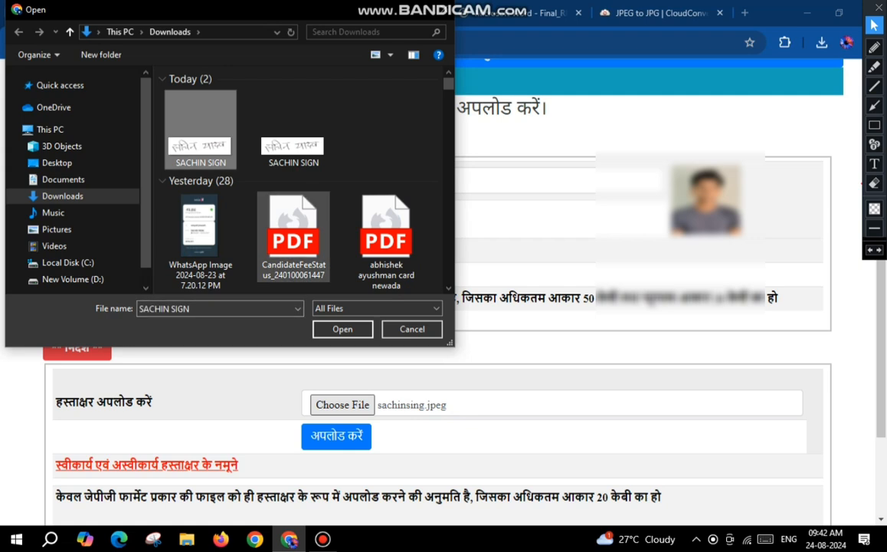
pyautogui.click(343, 328)
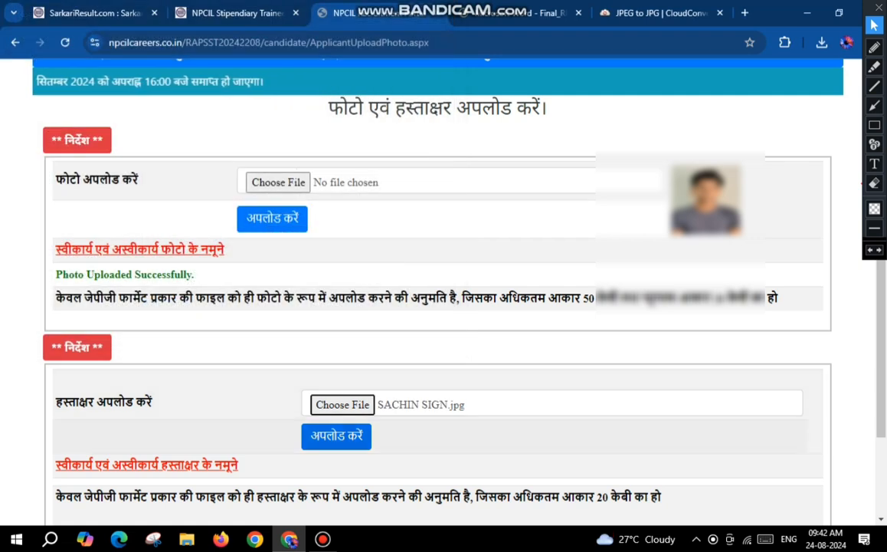
pyautogui.click(336, 435)
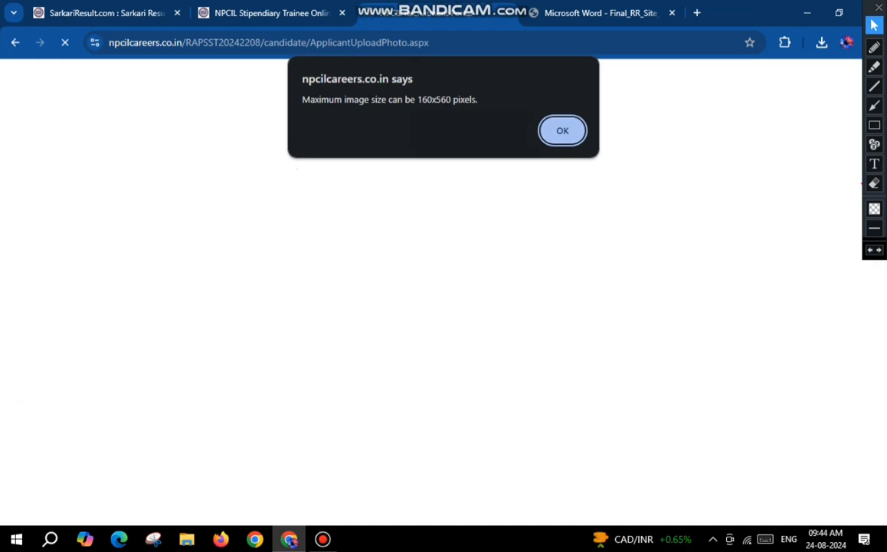
pyautogui.moveTo(303, 100); pyautogui.dragTo(473, 99)
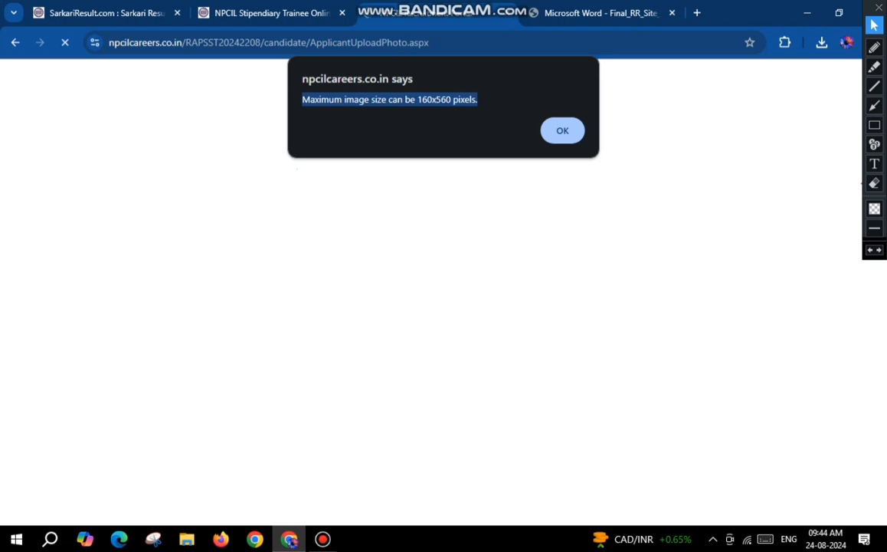
pyautogui.click(563, 130)
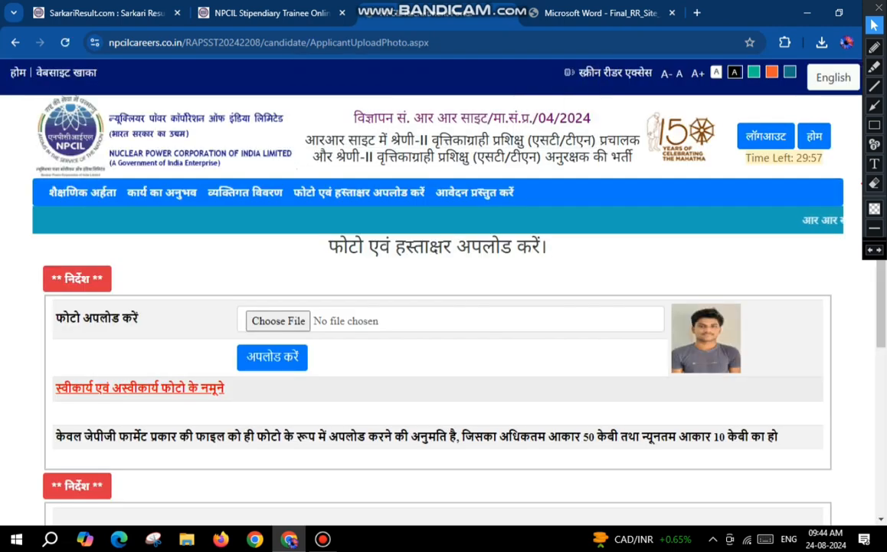
# Step: Switch to File Explorer and open the JPG signature from the Downloads folder in Paint
pyautogui.click(186, 539)
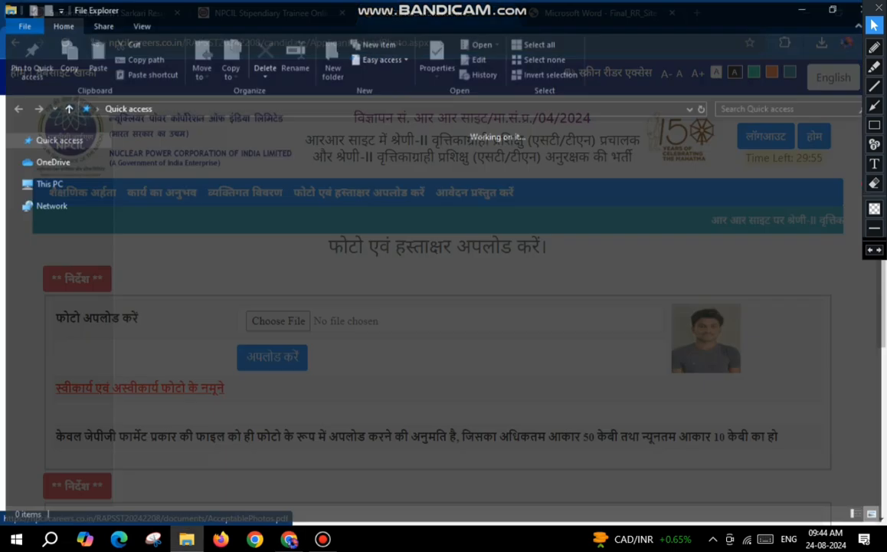
pyautogui.click(57, 250)
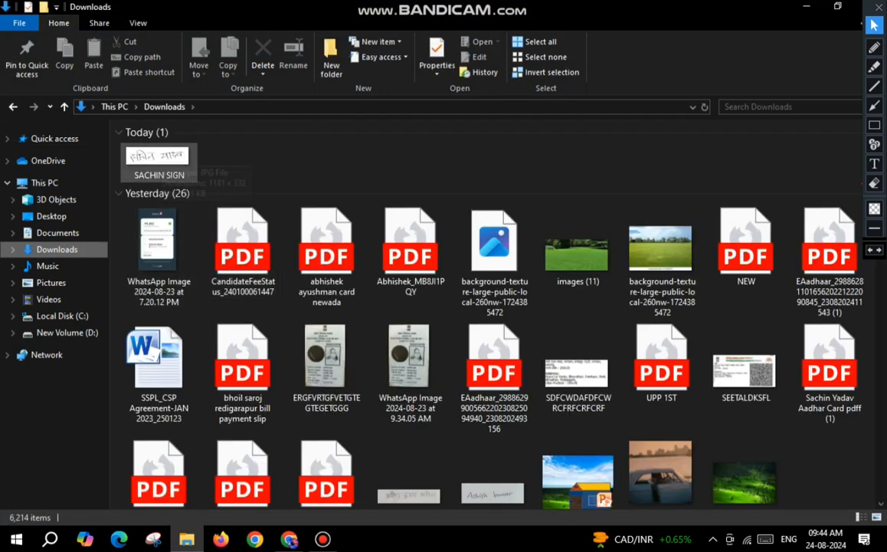
pyautogui.rightClick(157, 155)
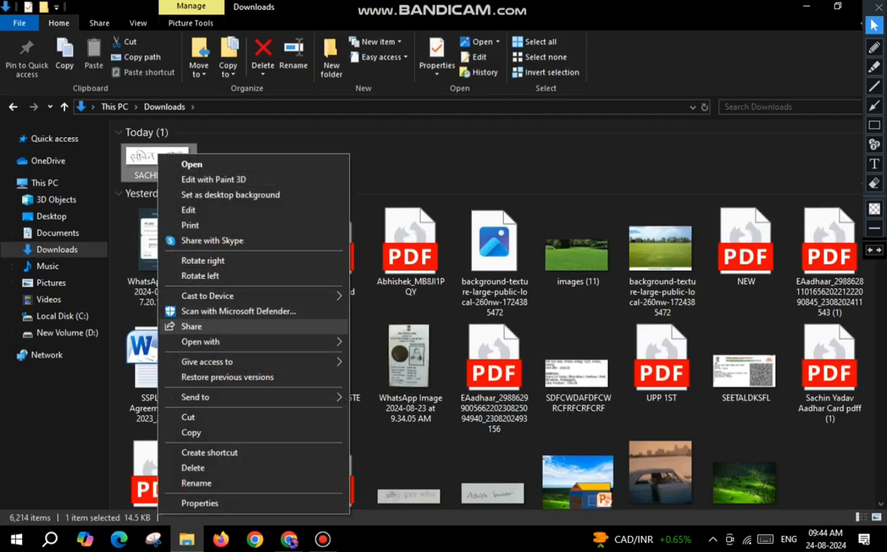
pyautogui.moveTo(230, 341)
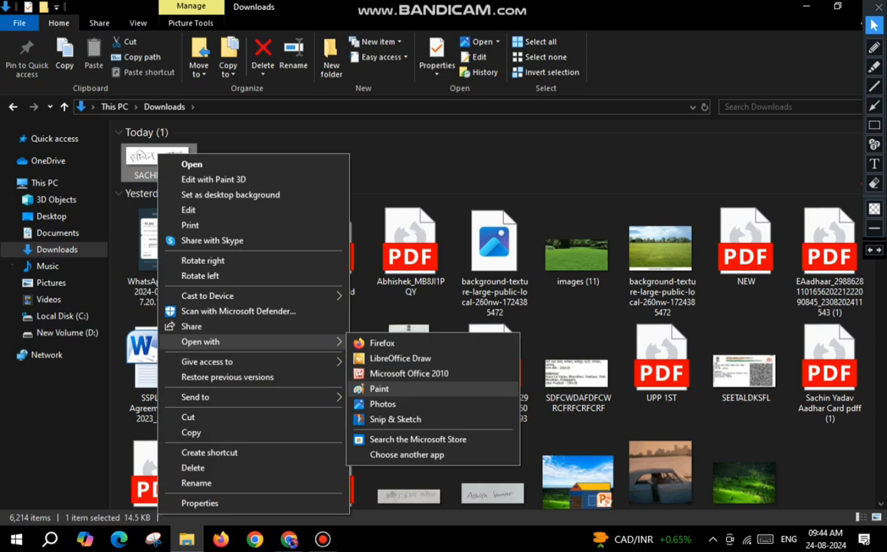
pyautogui.click(379, 388)
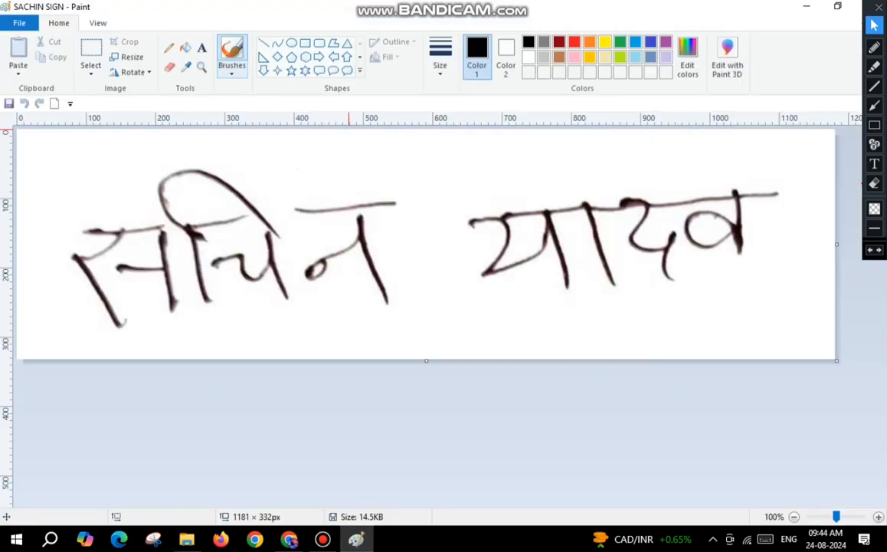
# Step: Resize the signature image to 550 x 150 pixels without maintaining the aspect ratio, save and close it, and refresh the Downloads folder
pyautogui.click(129, 58)
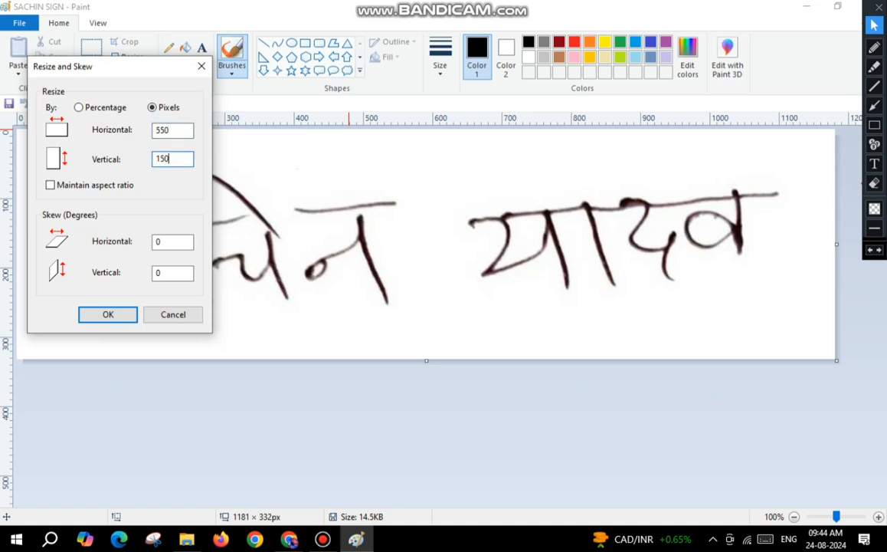
pyautogui.press('Return')
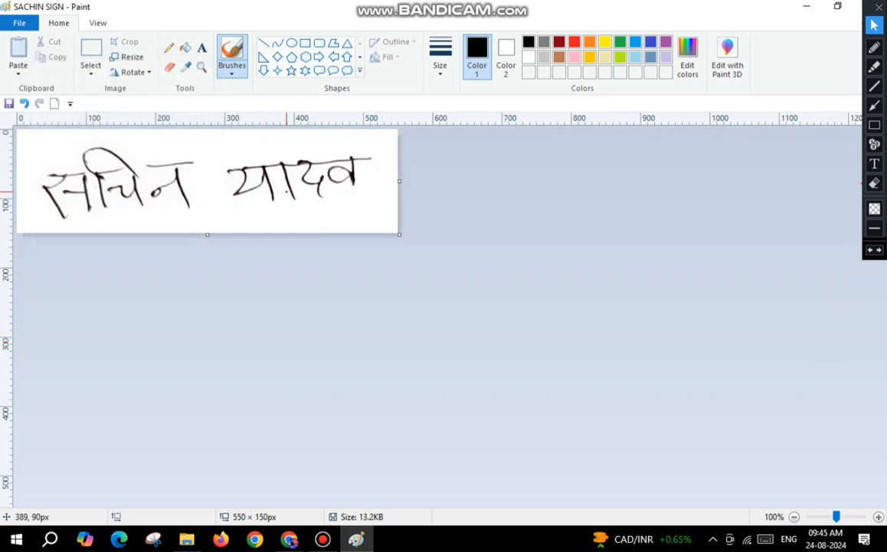
pyautogui.click(858, 6)
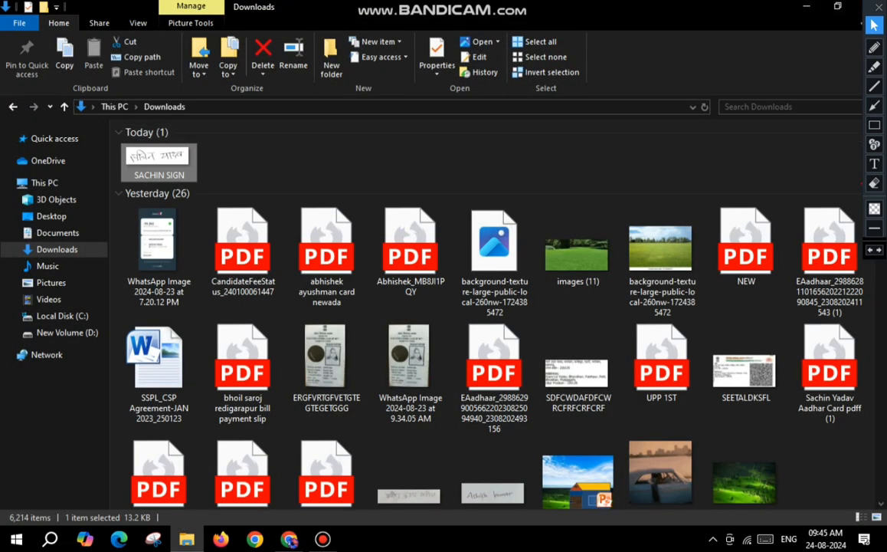
pyautogui.rightClick(279, 144)
pyautogui.click(307, 192)
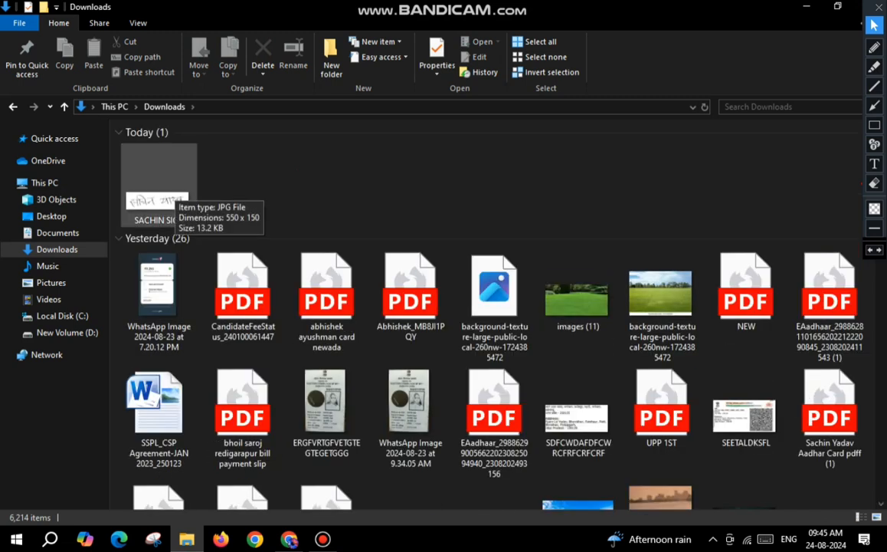
# Step: Switch to Chrome and upload the resized JPG signature from Downloads in the application's signature section
pyautogui.click(288, 538)
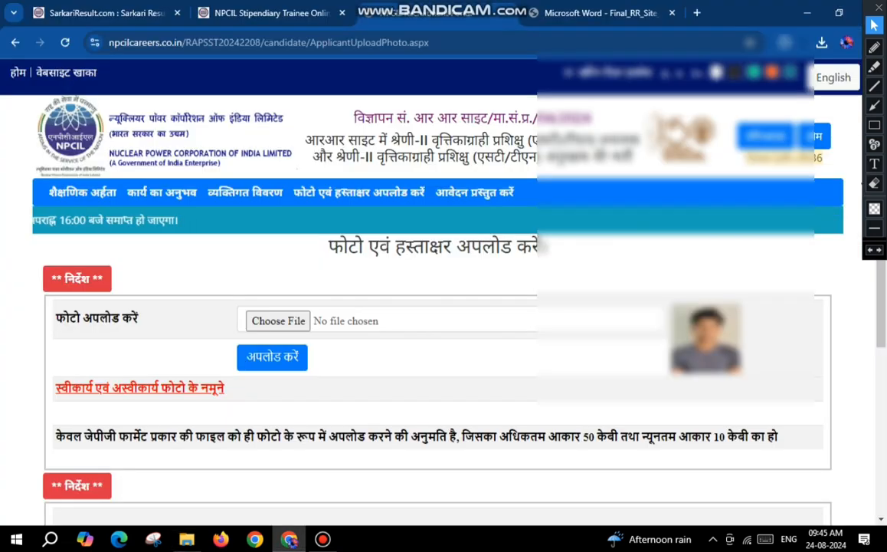
pyautogui.scroll(-4, 436, 306)
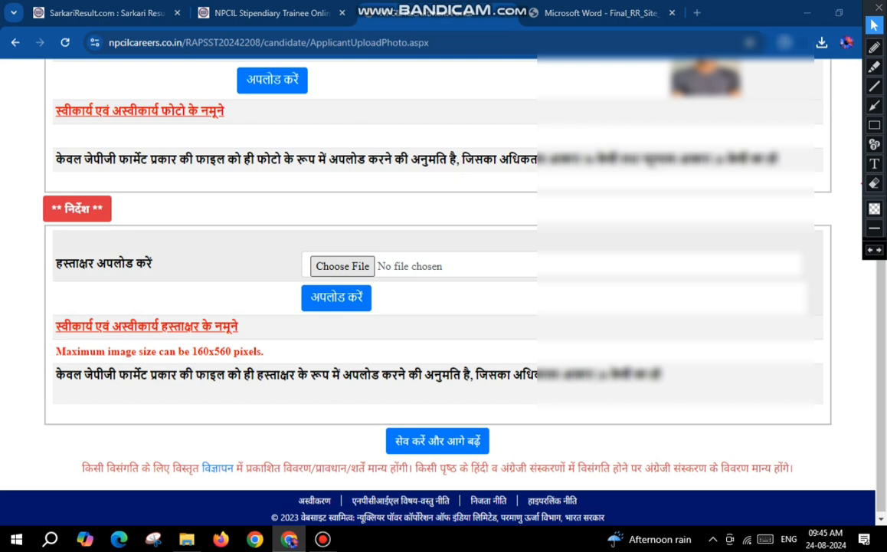
pyautogui.click(342, 265)
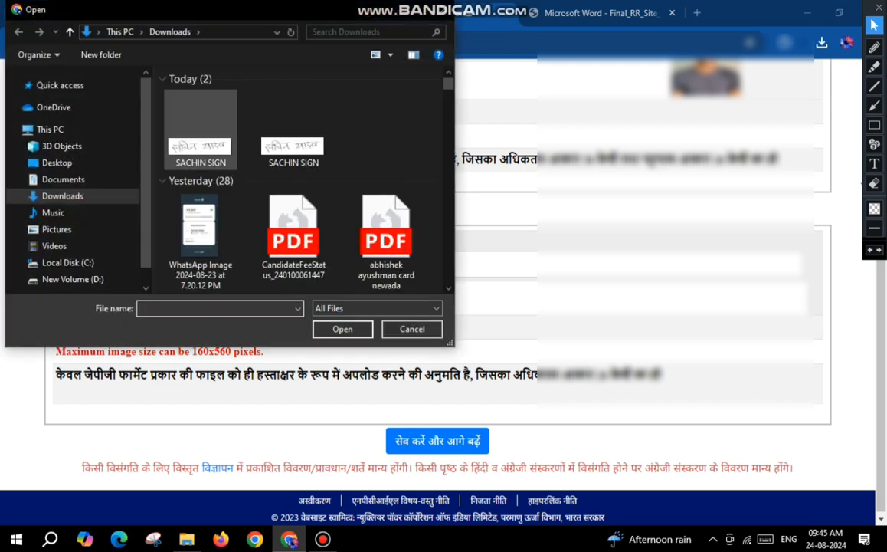
pyautogui.click(198, 129)
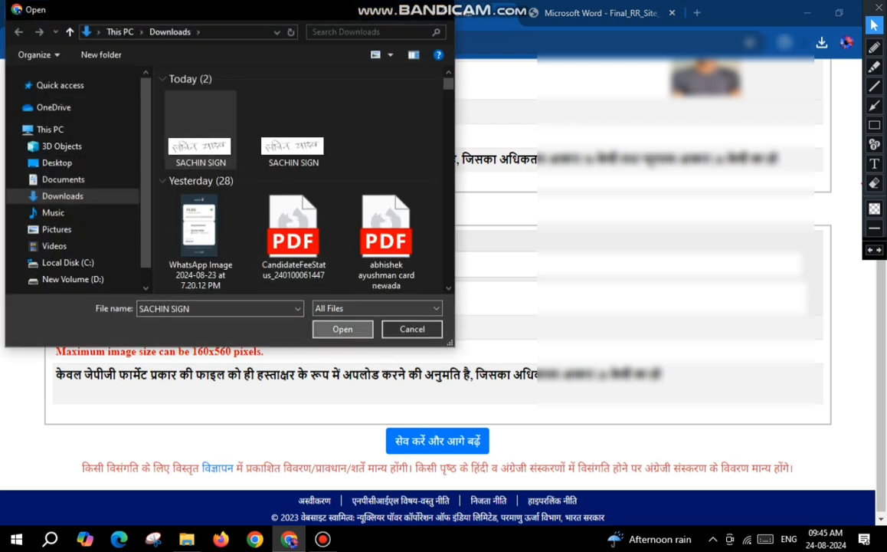
pyautogui.click(342, 328)
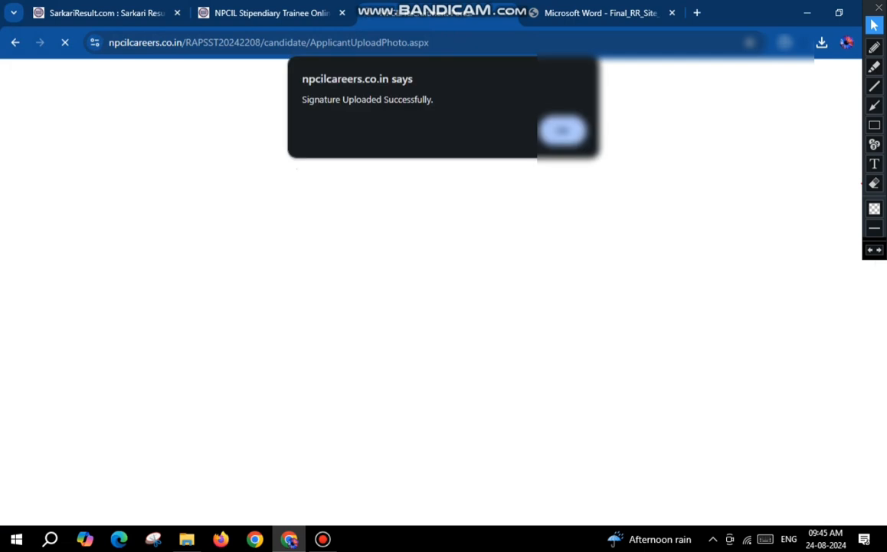
pyautogui.press('Return')
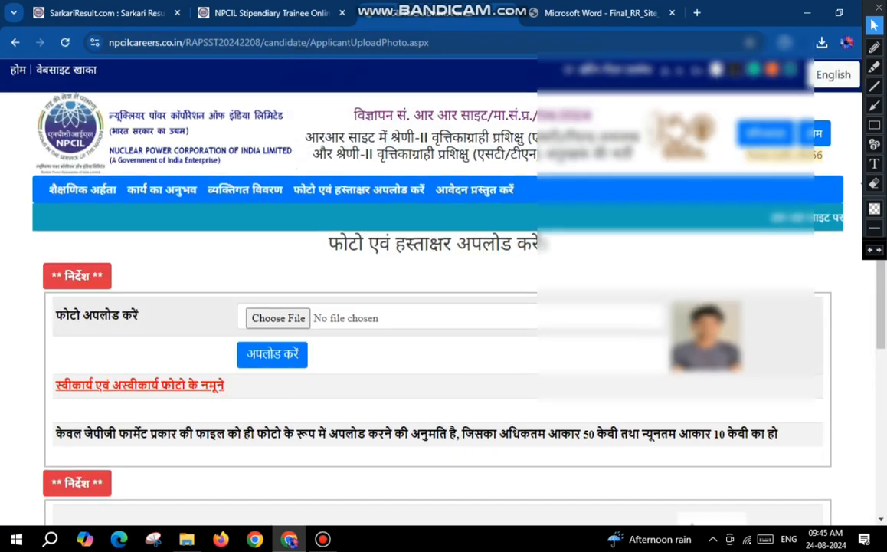
# Step: Save the photo and signature section, continue to the application preview, and close its instructions pop-up
pyautogui.scroll(-4, 437, 291)
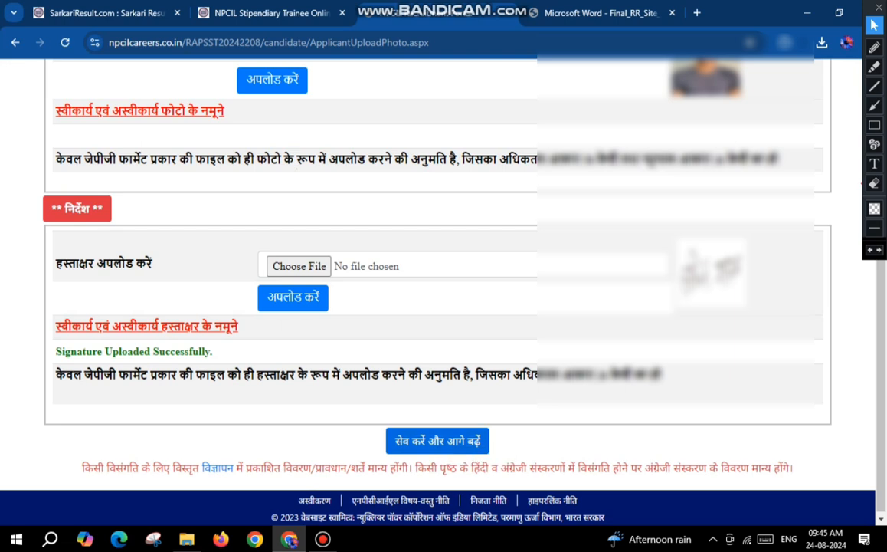
pyautogui.click(437, 440)
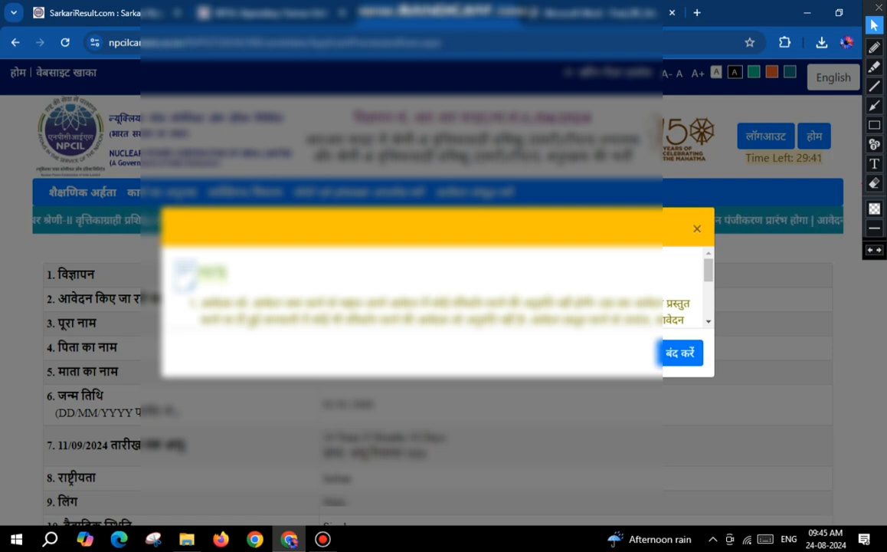
pyautogui.click(680, 353)
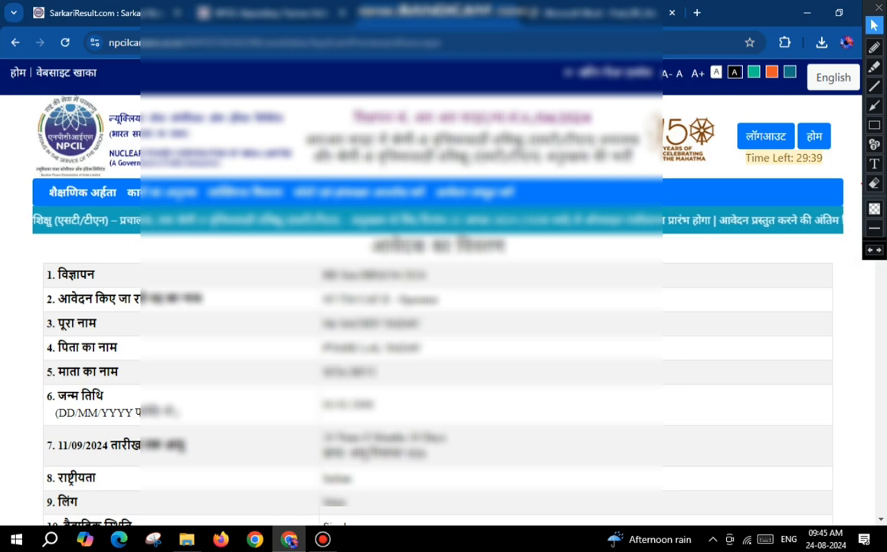
# Step: Review the application preview down to the declaration and submit the application, confirming the submission
pyautogui.scroll(-5, 437, 307)
pyautogui.scroll(-10, 437, 307)
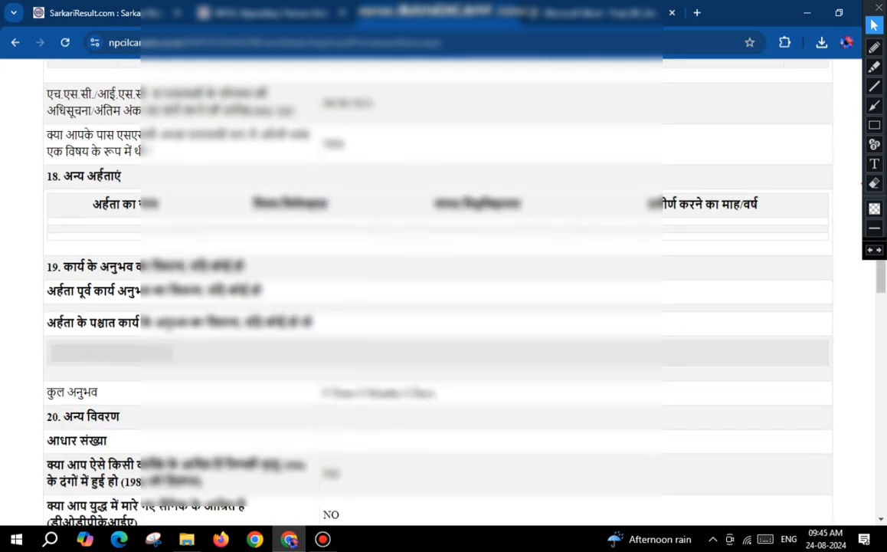
pyautogui.scroll(-9, 436, 306)
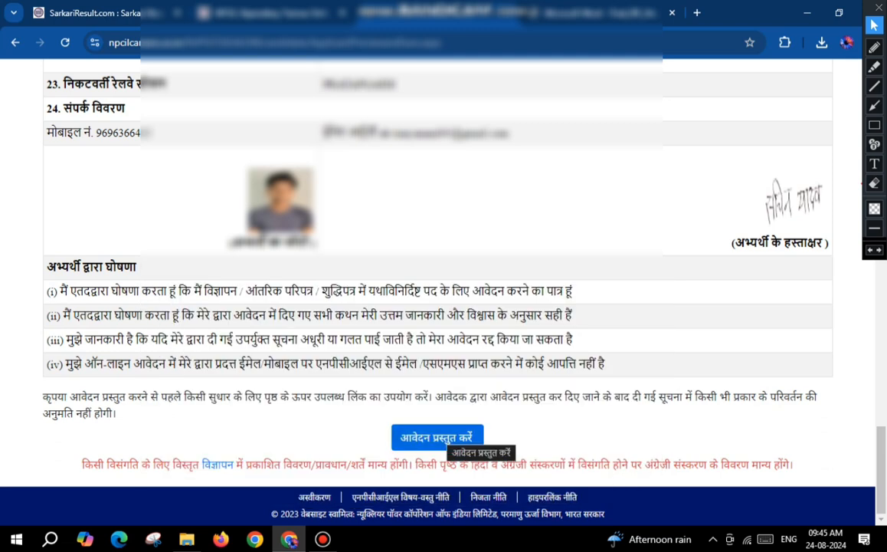
pyautogui.click(437, 436)
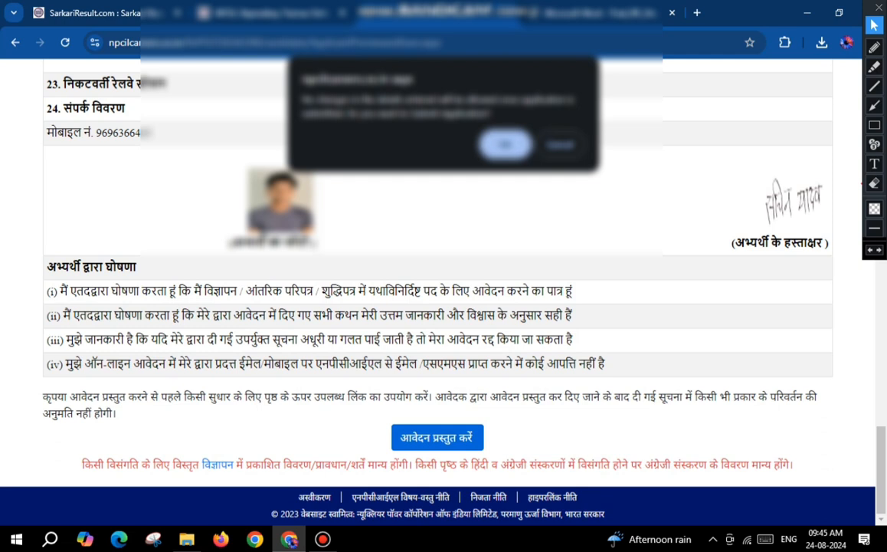
pyautogui.press('Return')
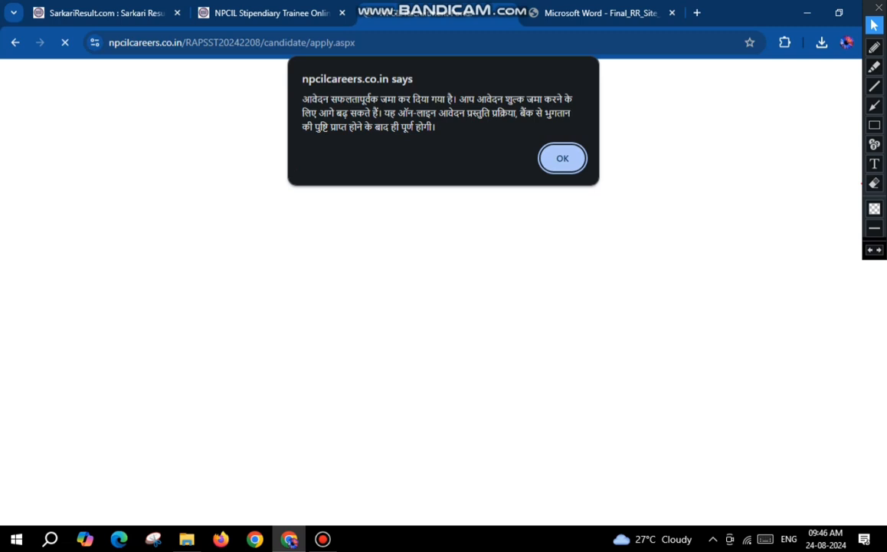
pyautogui.press('Return')
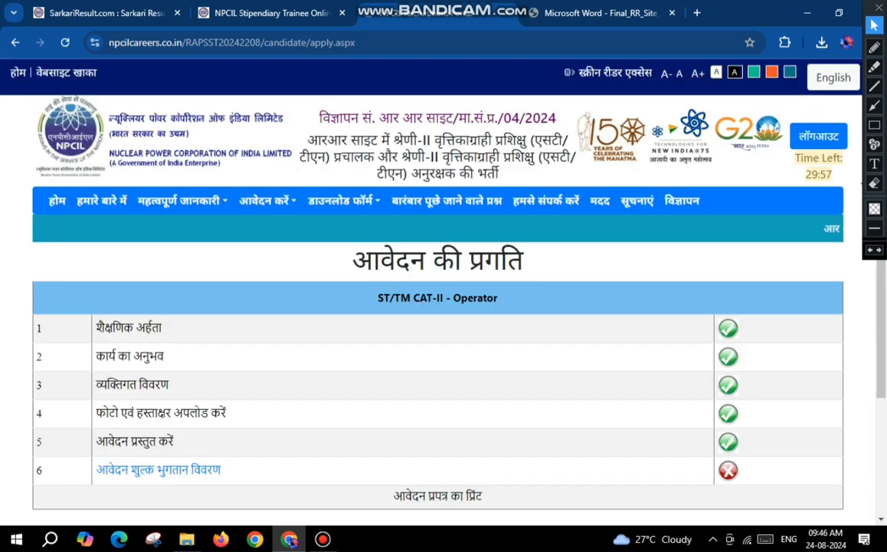
# Step: Open the application fee payment details, confirm that the details are correct, and proceed to the online payment gateway
pyautogui.scroll(-3, 158, 331)
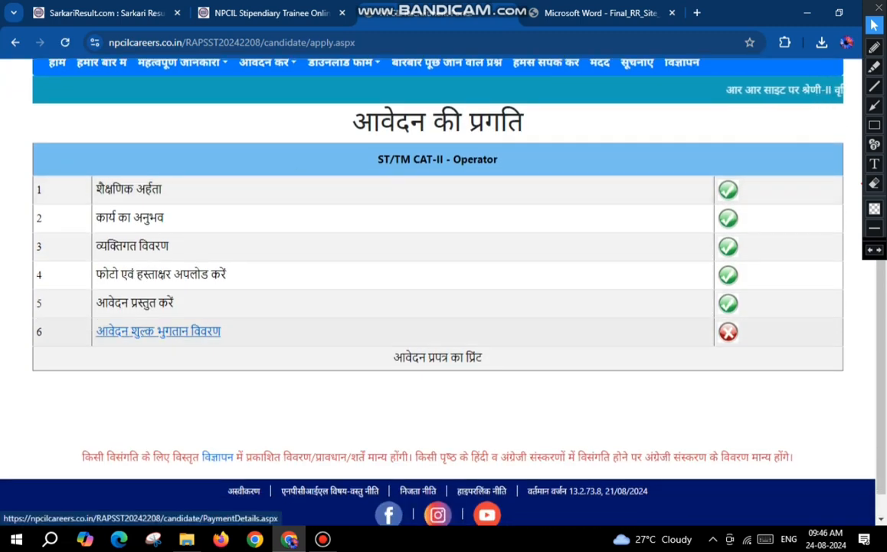
pyautogui.click(158, 331)
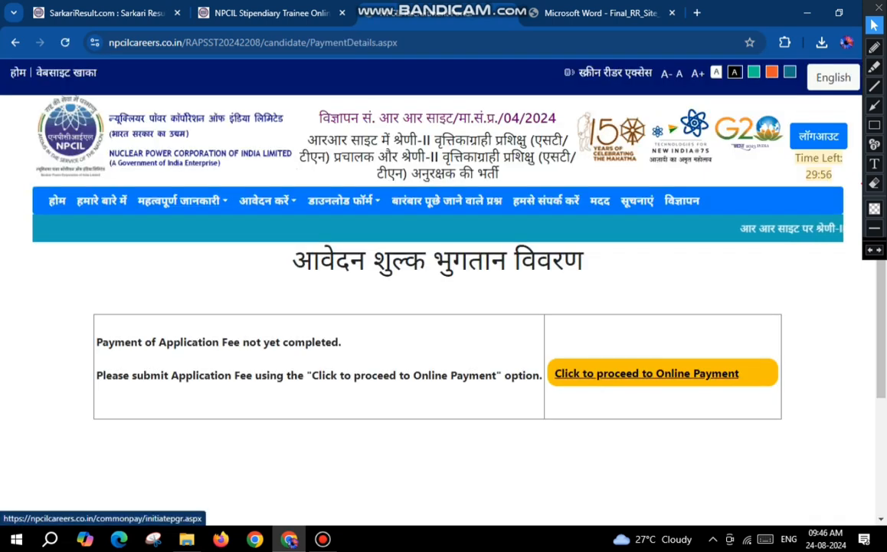
pyautogui.click(647, 373)
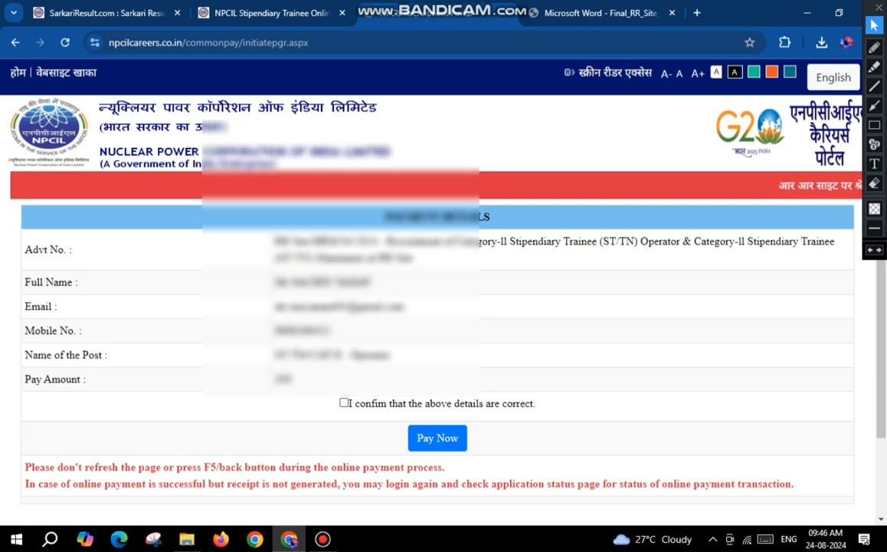
pyautogui.click(344, 403)
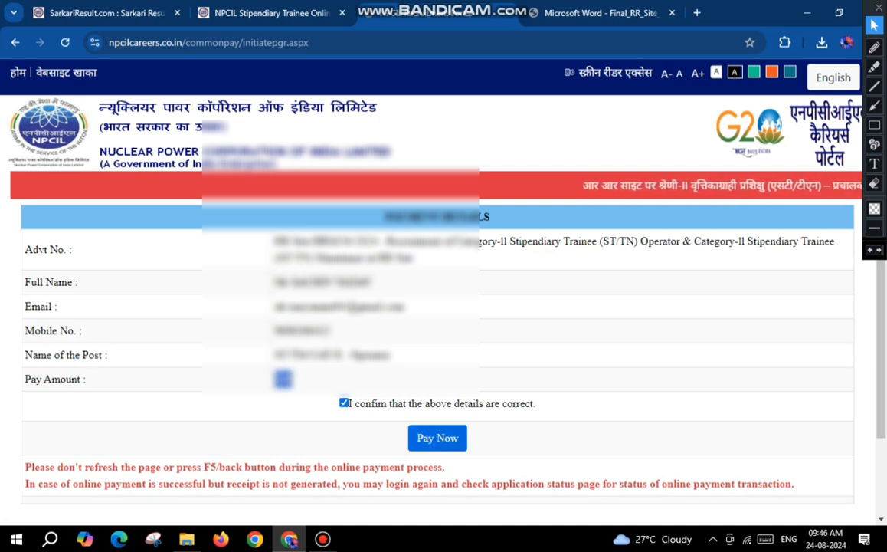
pyautogui.click(437, 437)
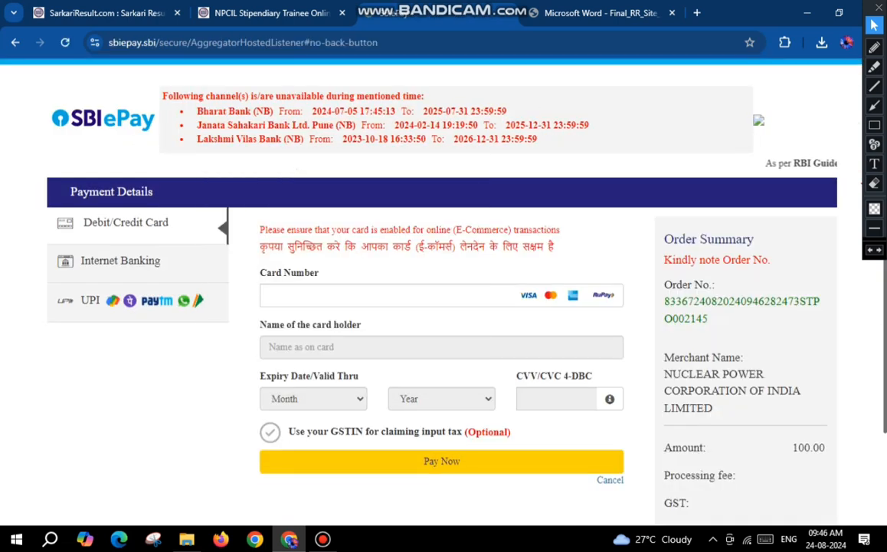
# Step: Choose UPI QR as the payment method for the application fee and generate the QR code for scanning
pyautogui.click(120, 261)
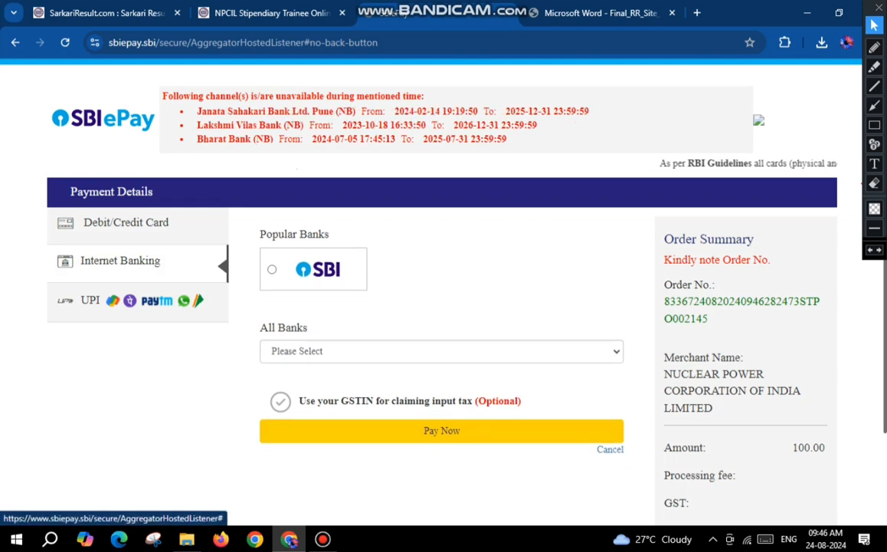
pyautogui.click(123, 301)
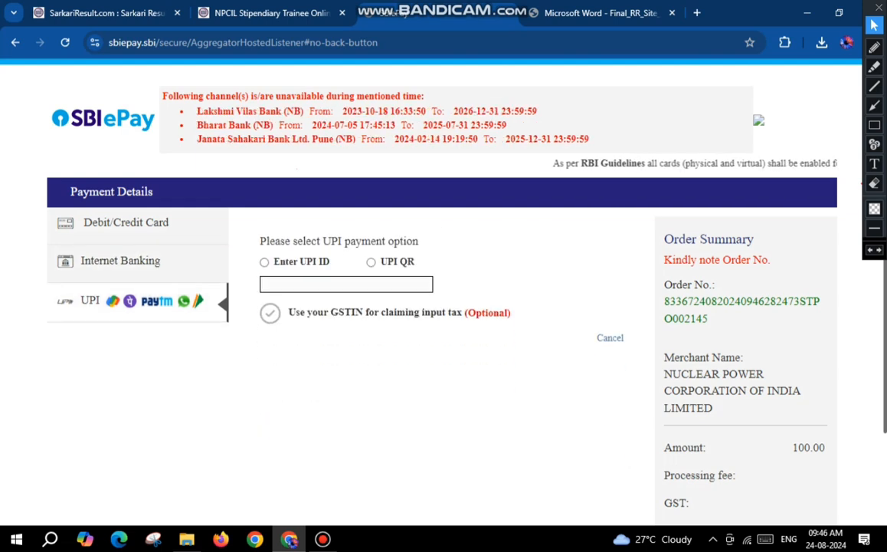
pyautogui.click(371, 262)
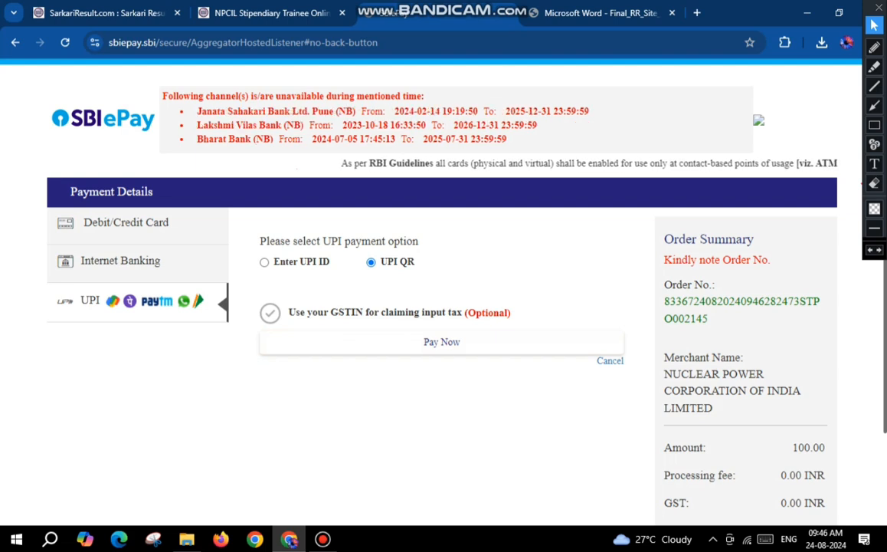
pyautogui.click(442, 343)
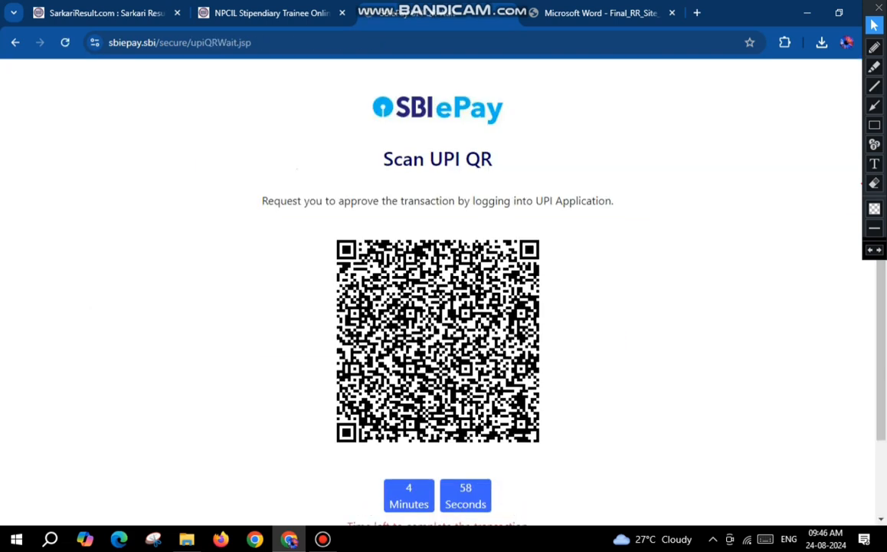
pyautogui.scroll(-2, 438, 291)
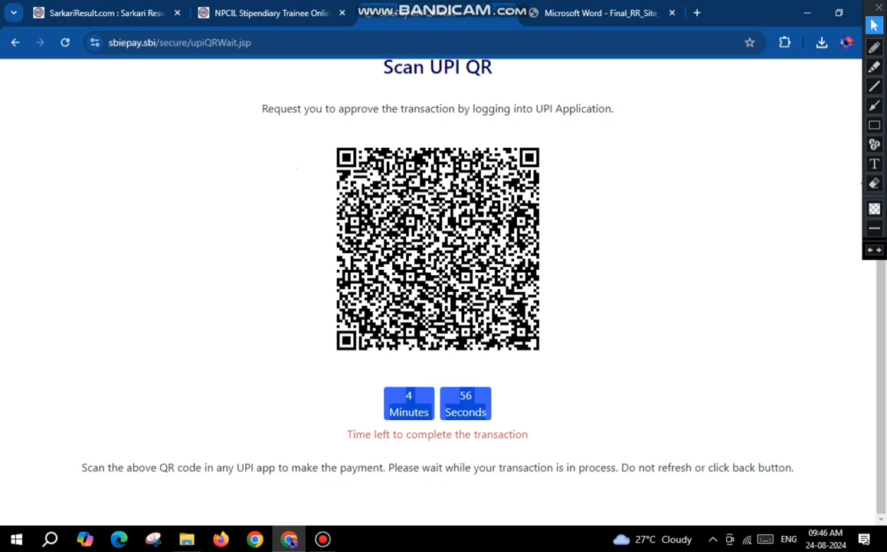